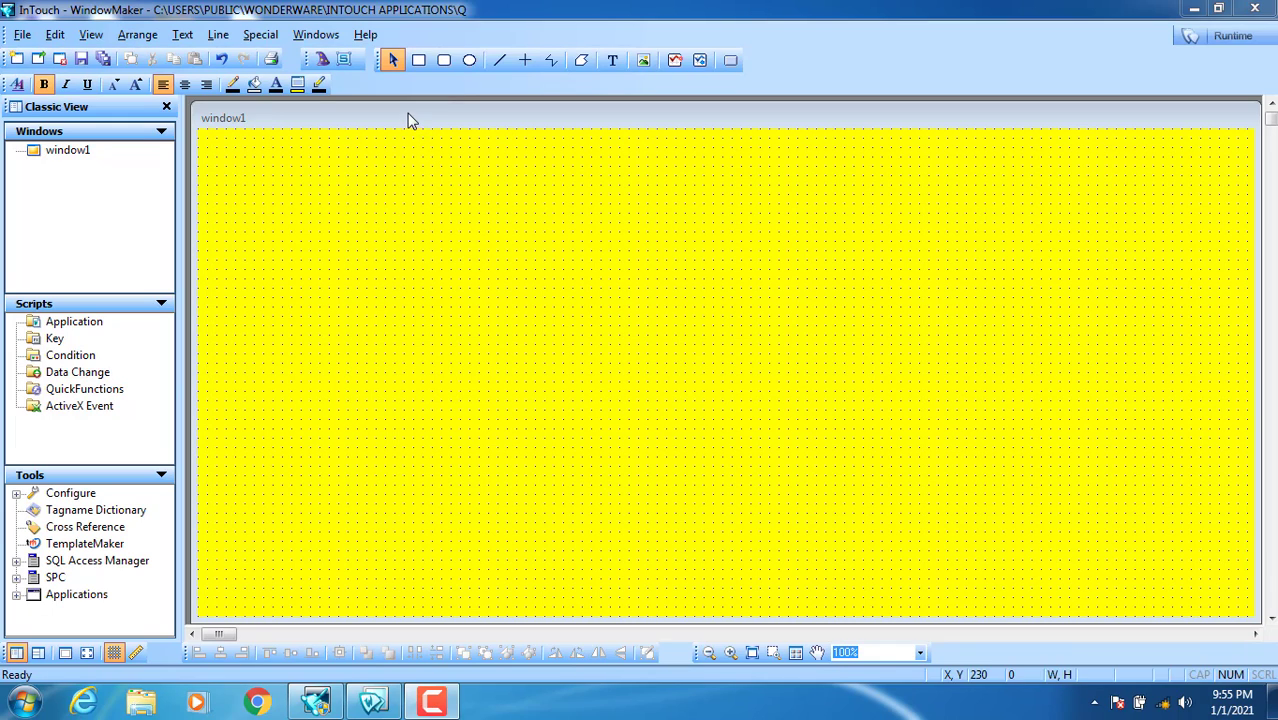
Step: Draw a pushbutton near the top-left of window1 and place a duplicate below it
left_click_drag(408, 117, 405, 112)
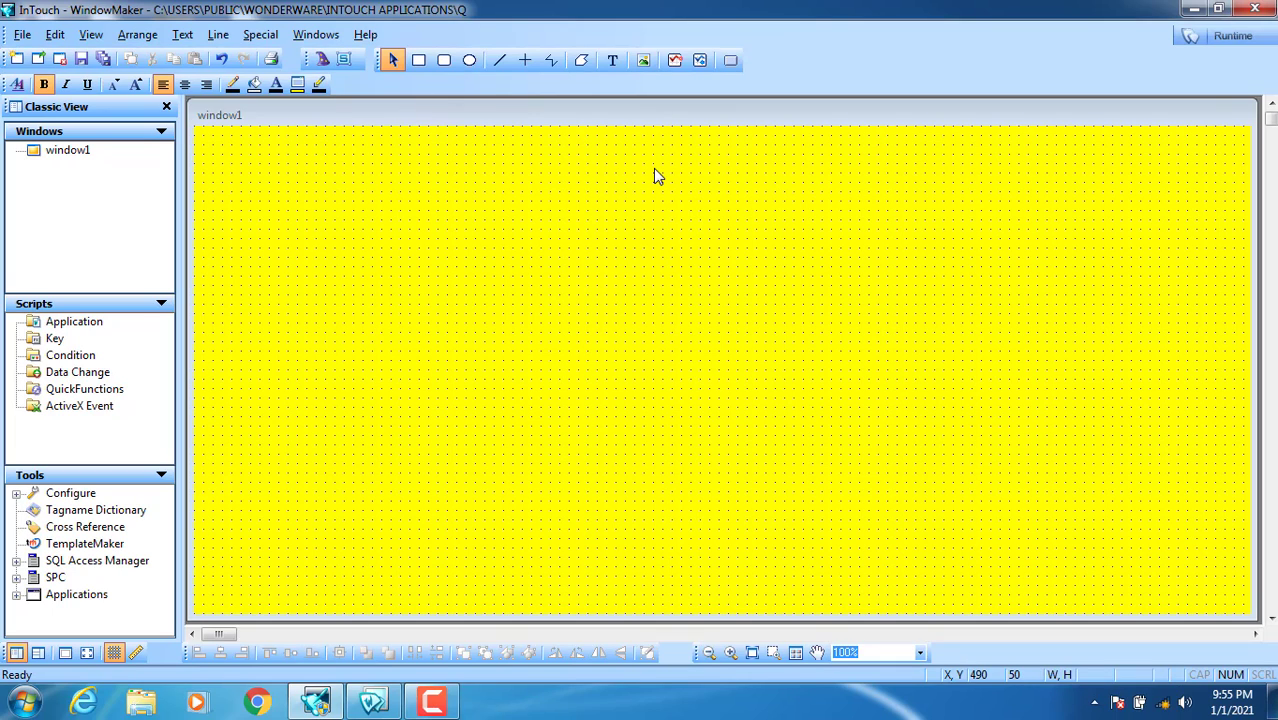
left_click(731, 66)
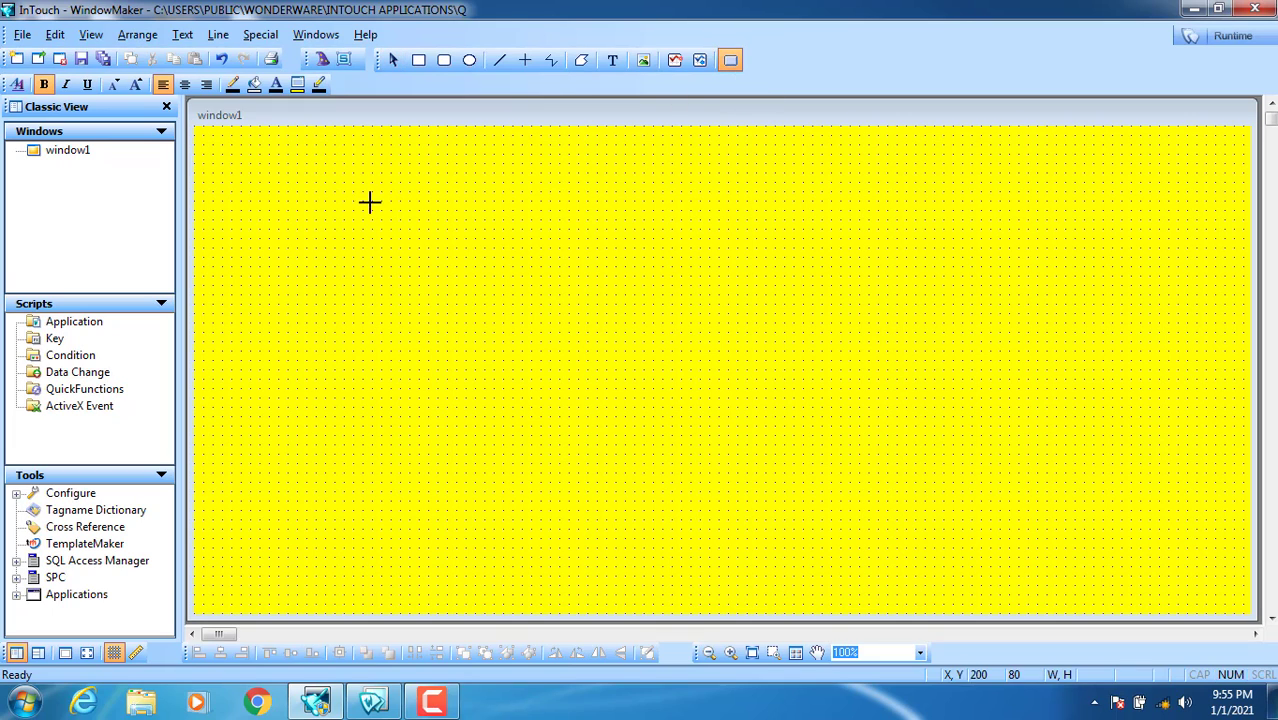
left_click_drag(293, 213, 376, 197)
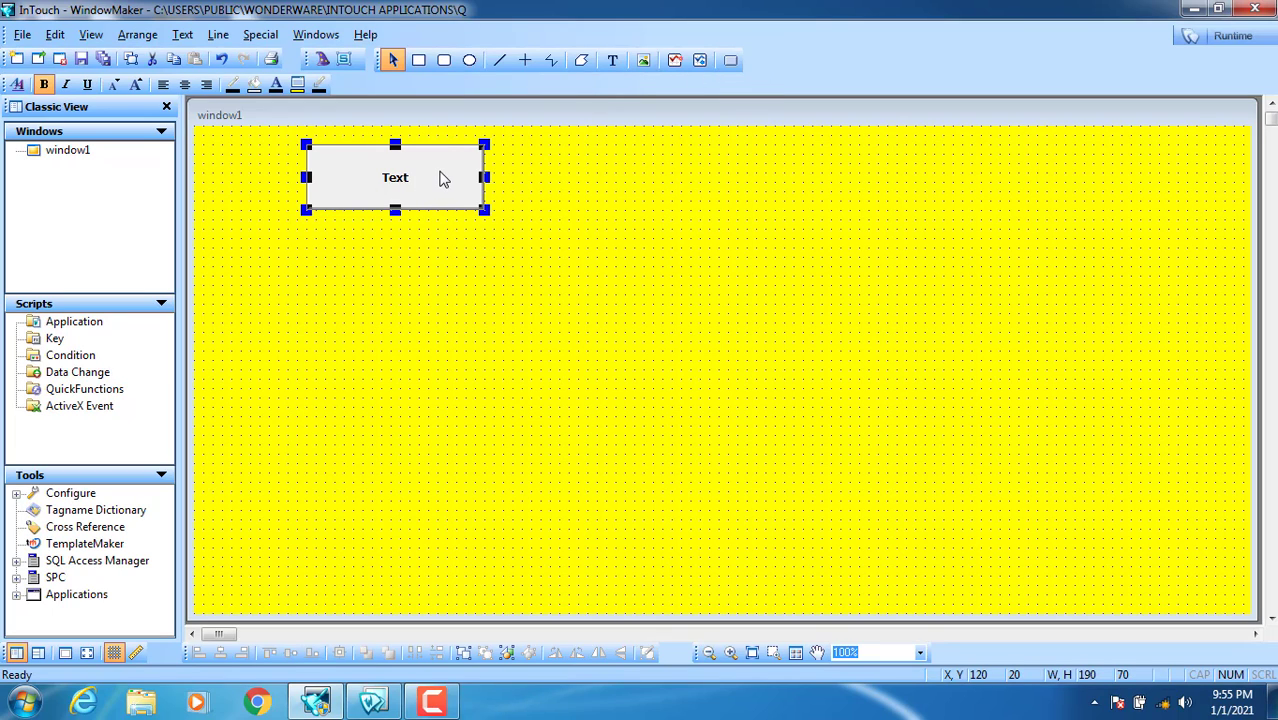
right_click(389, 181)
left_click(418, 206)
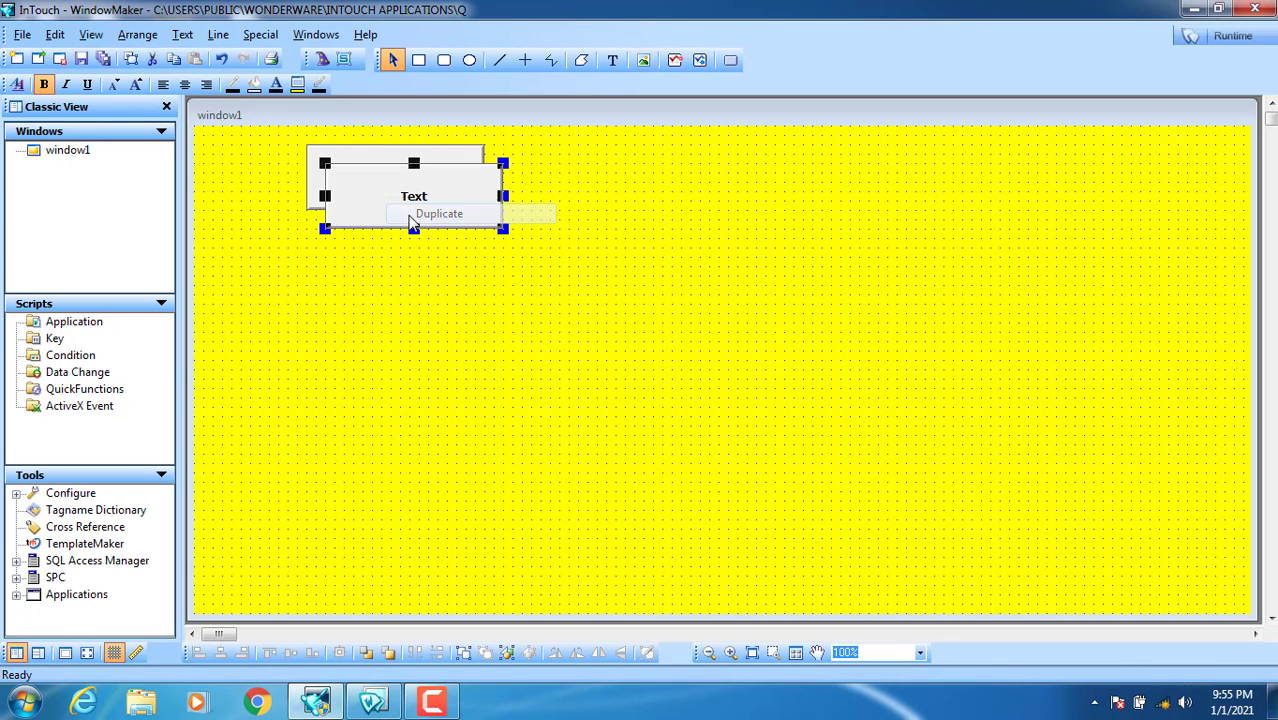
left_click(382, 270)
left_click_drag(380, 194, 360, 280)
Step: Relabel the top button PROCESS_1 ON/OFF using Substitute Strings
right_click(385, 173)
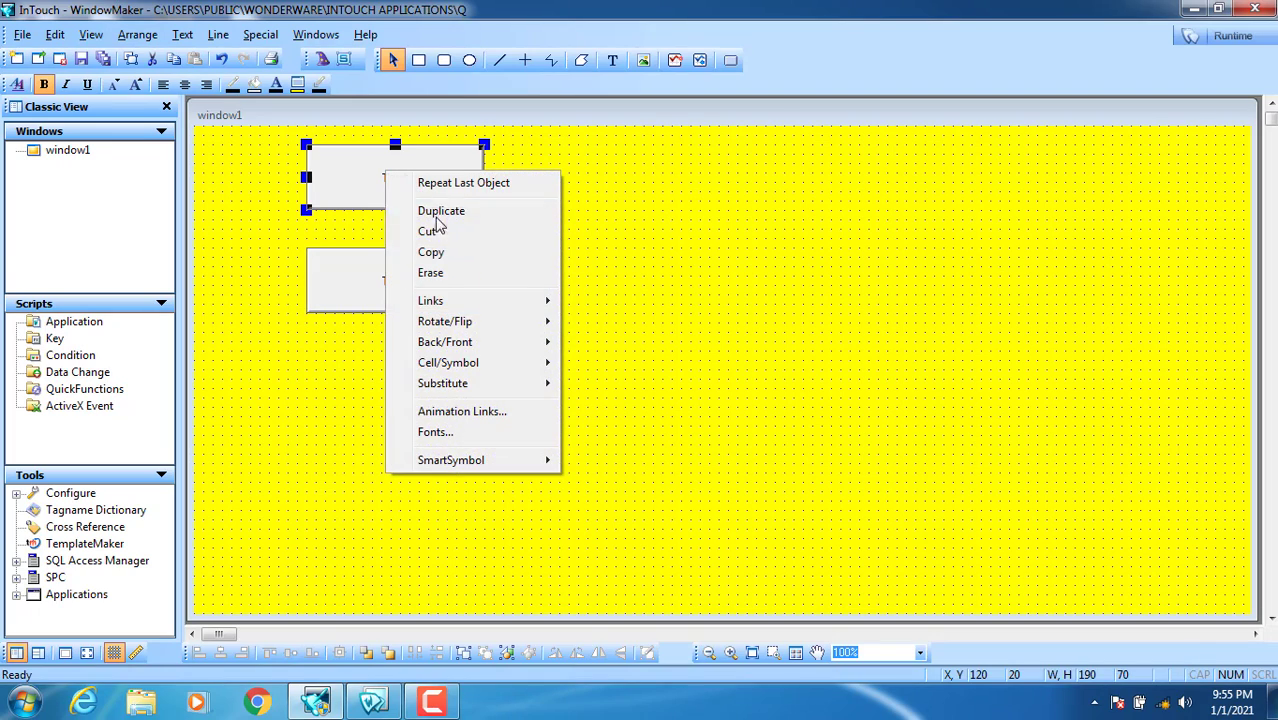
mouse_move(546, 388)
left_click(612, 404)
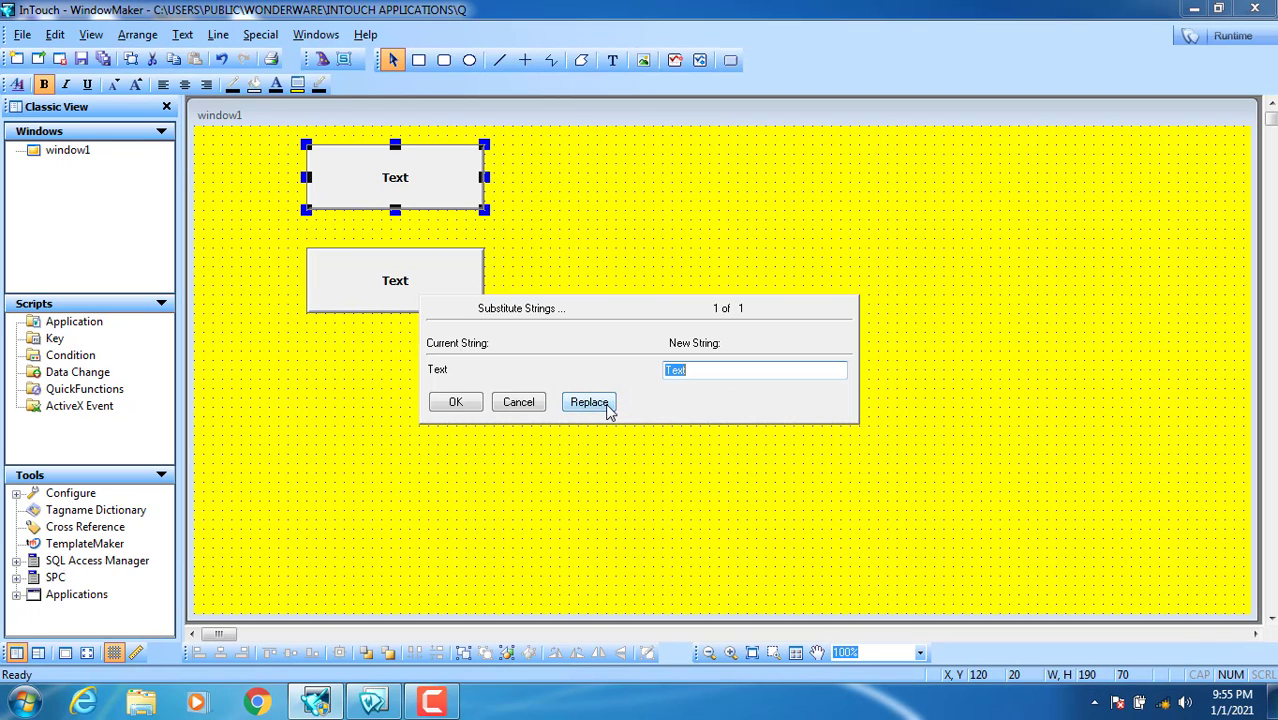
type("PROCESS_1 ON/OFF")
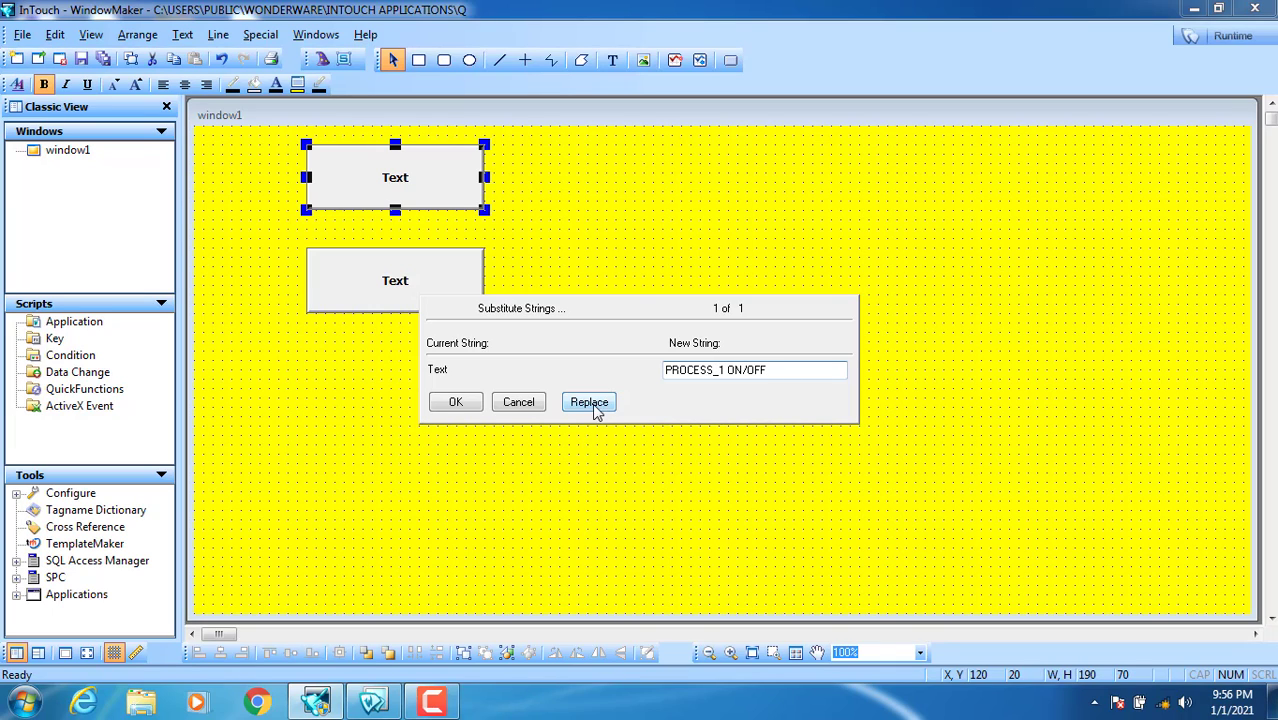
left_click(470, 401)
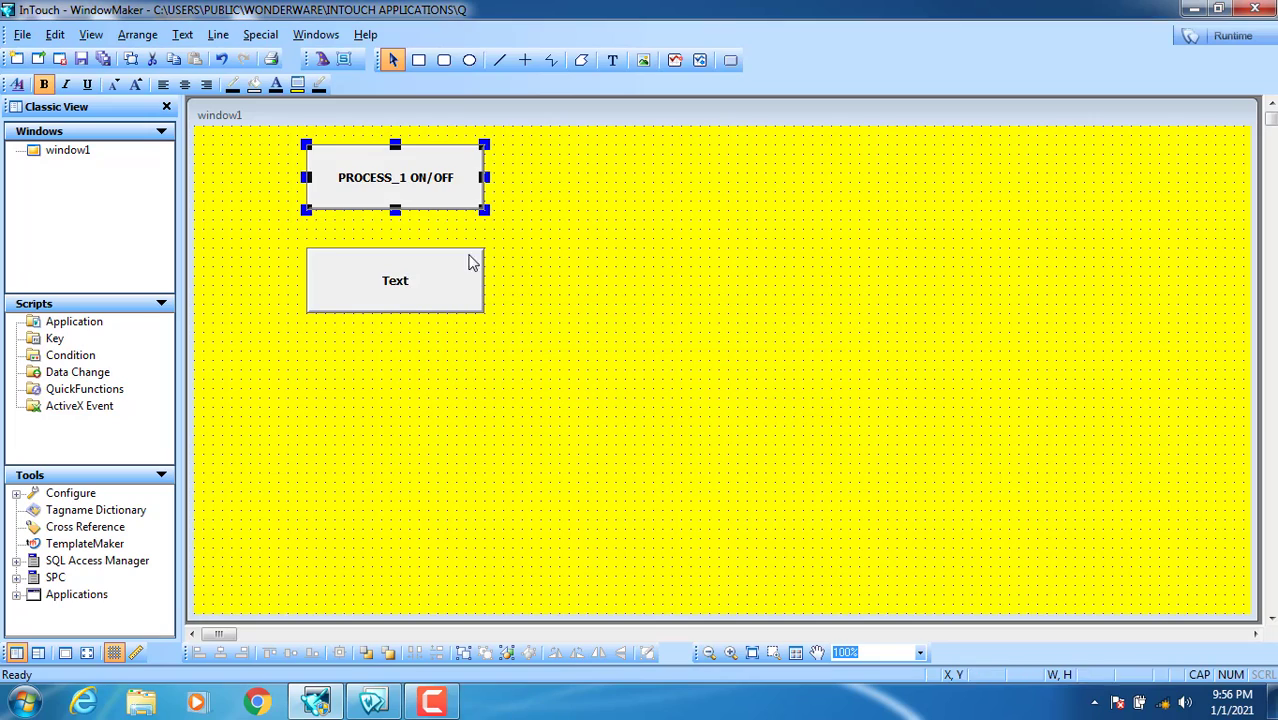
Step: Relabel the lower button PROCESS_2 ON/OFF
left_click(403, 291)
right_click(403, 291)
mouse_move(530, 505)
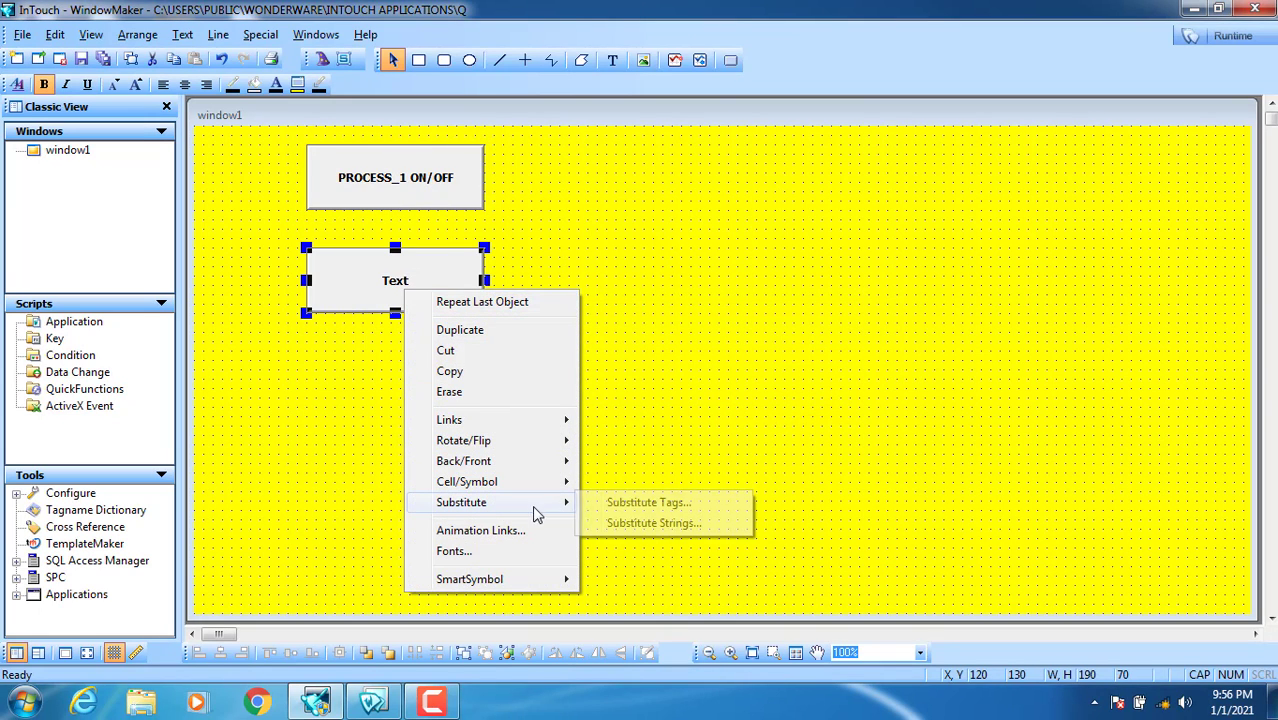
left_click(640, 522)
type("PROCESS_2 ON/OFF")
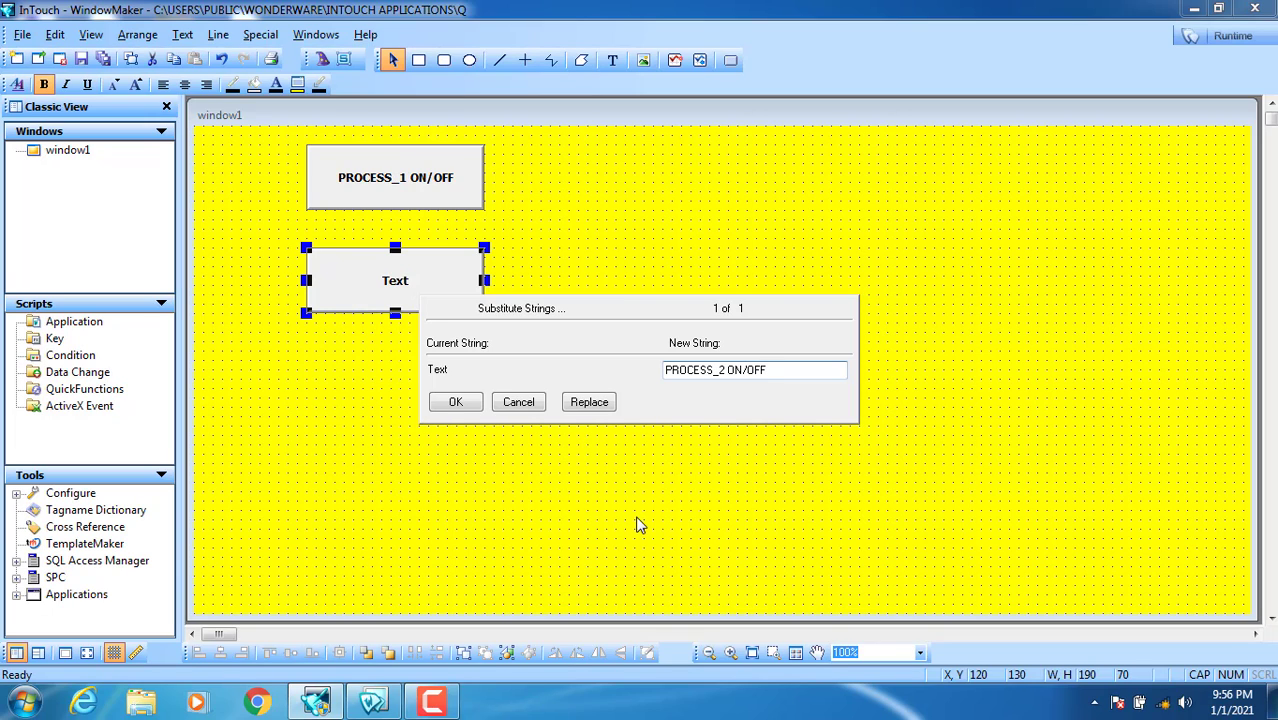
left_click(462, 403)
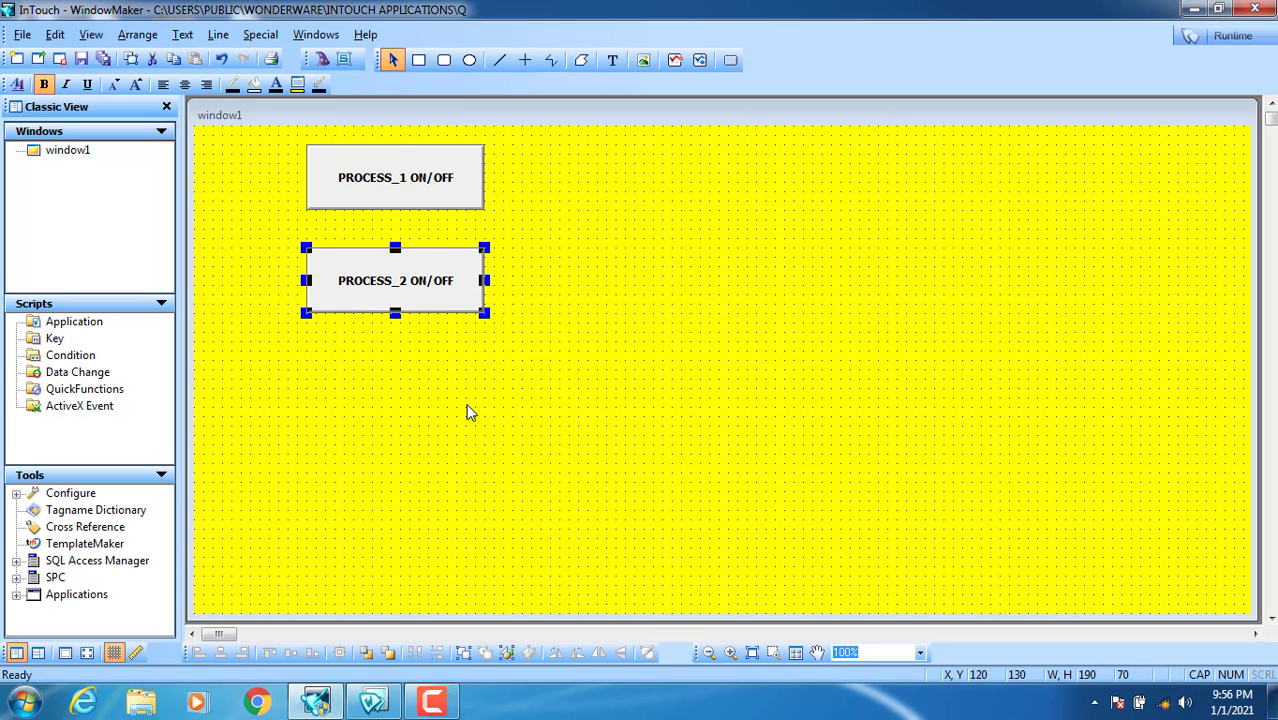
Step: Draw a circle right of the PROCESS_1 button and place a copy beside PROCESS_2
left_click(469, 60)
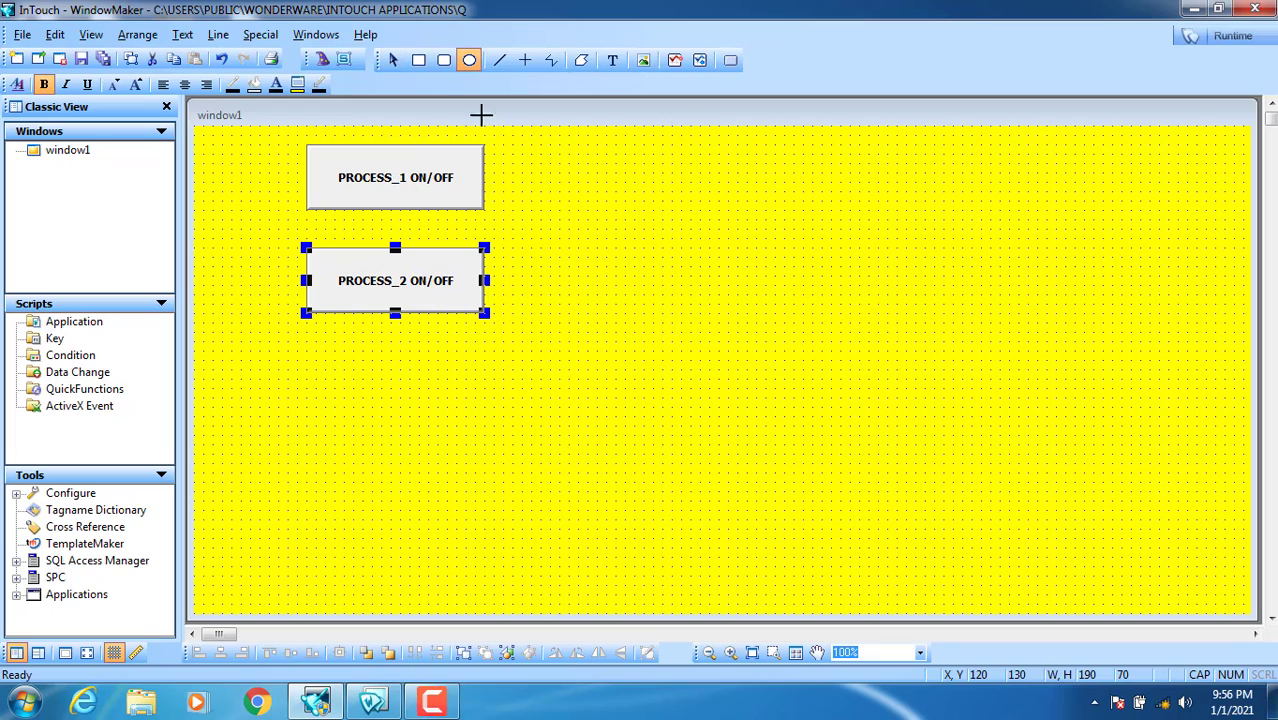
left_click_drag(597, 145, 531, 209)
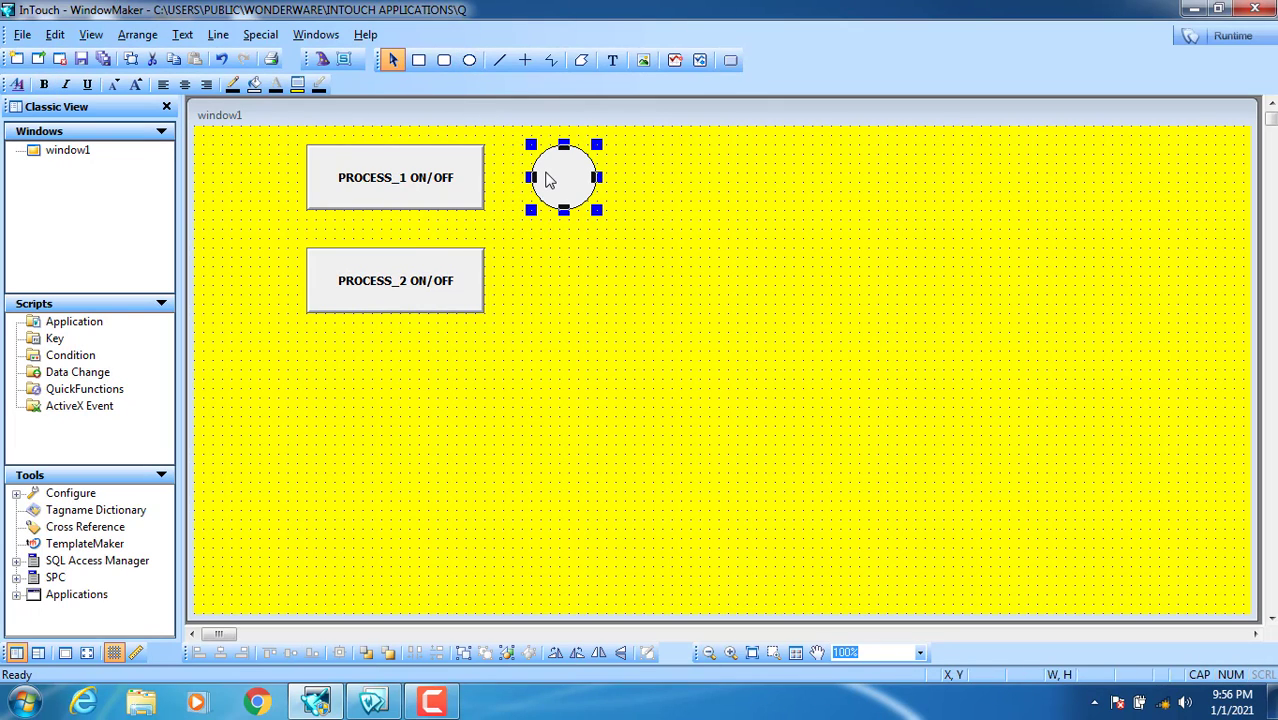
right_click(547, 174)
left_click(585, 208)
left_click(558, 271)
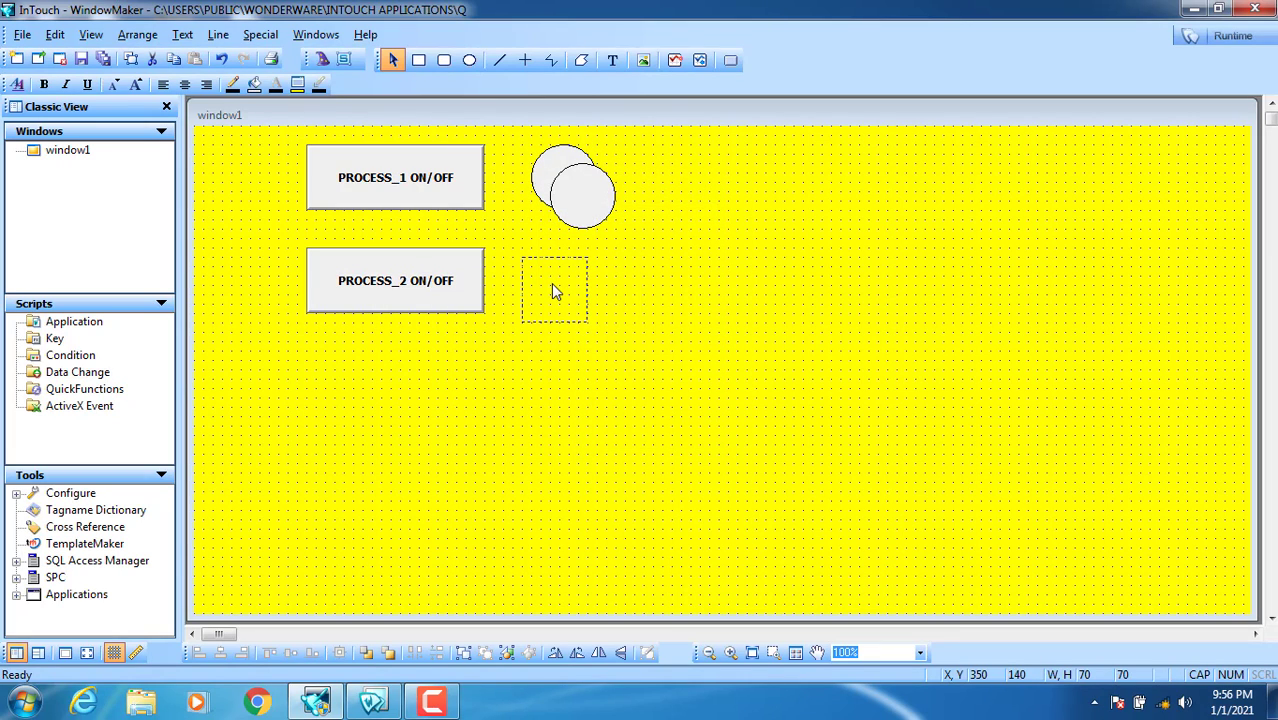
left_click_drag(556, 291, 561, 291)
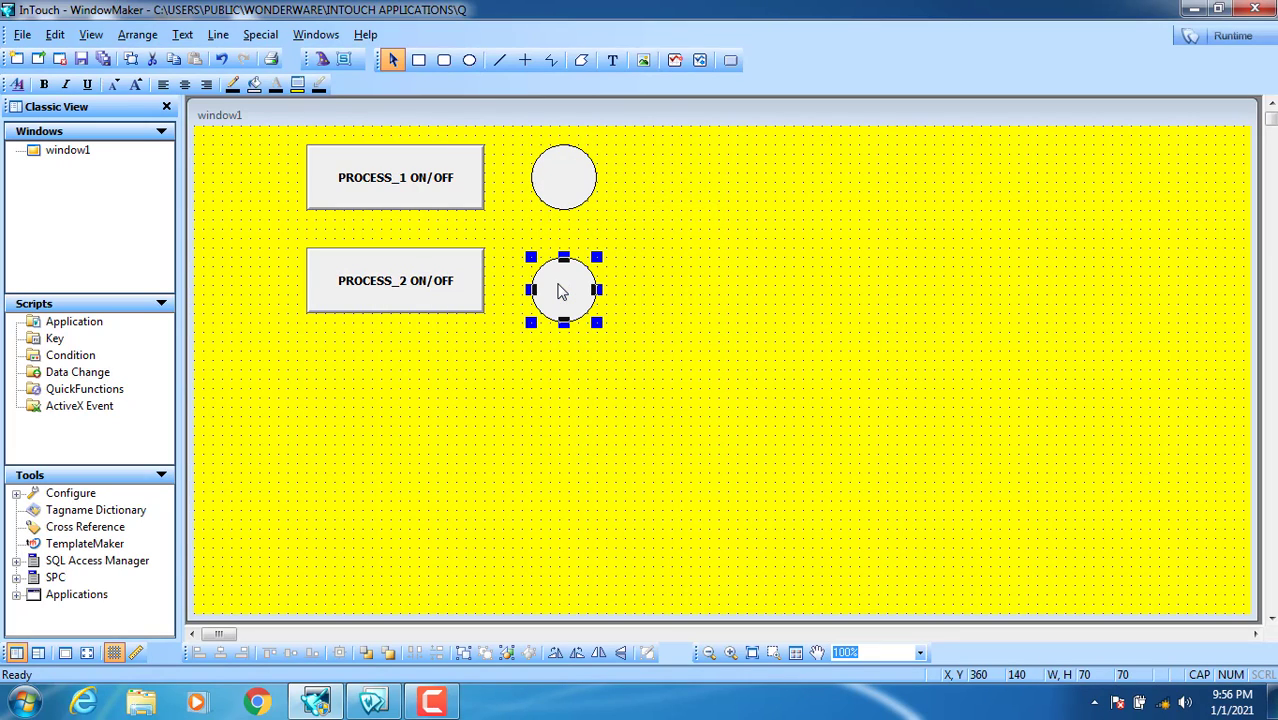
left_click(670, 228)
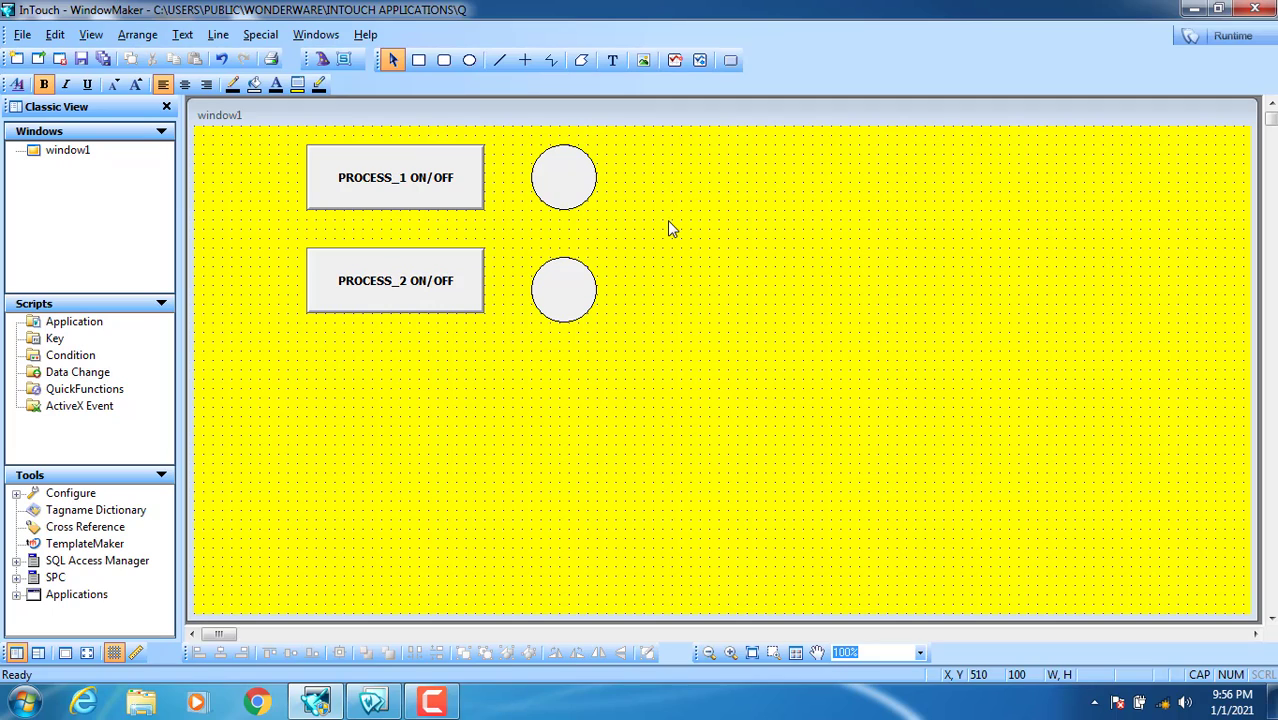
left_click(380, 188)
Step: Give the PROCESS_1 button a Discrete Value toggle link on new memory discrete tag P1
double_click(380, 188)
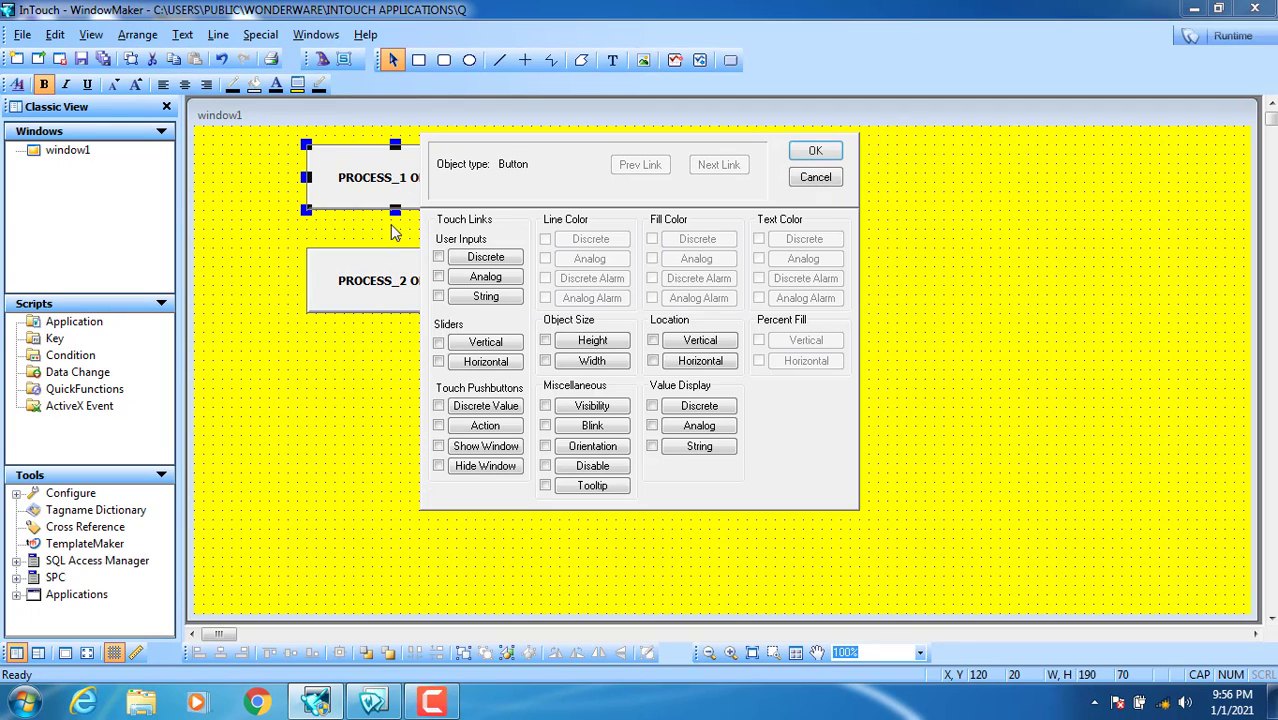
left_click(486, 410)
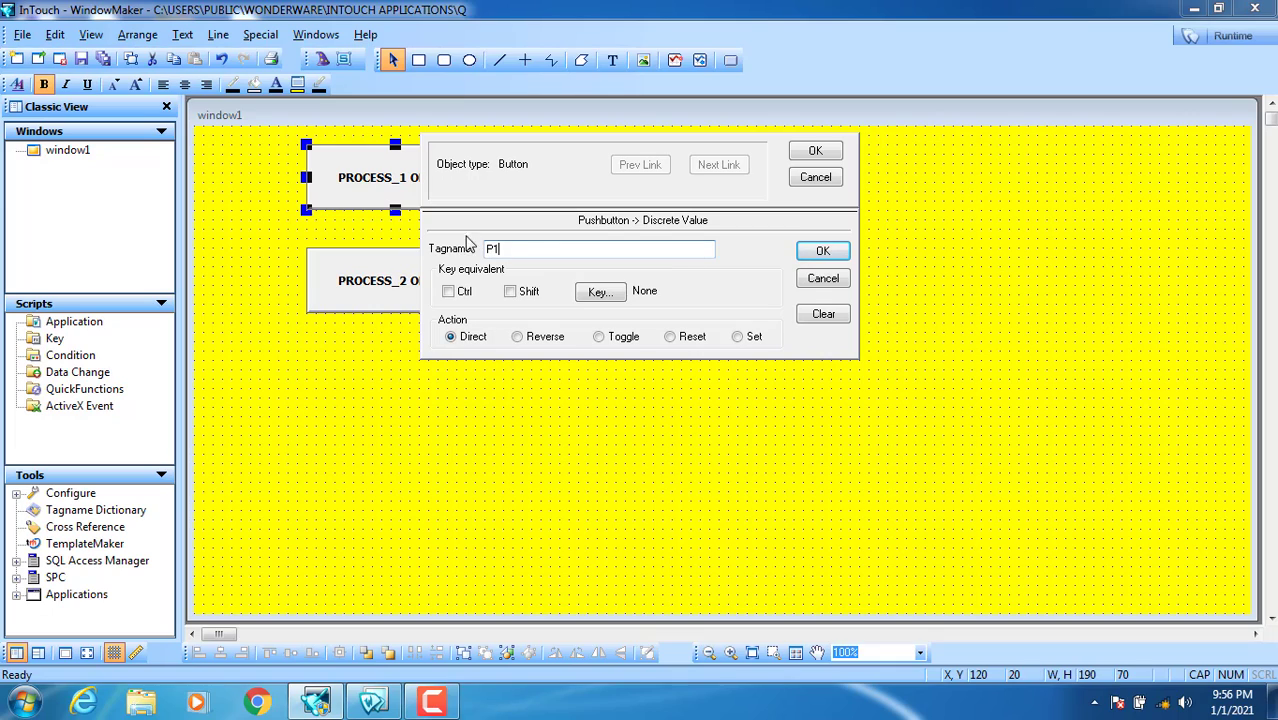
left_click(617, 340)
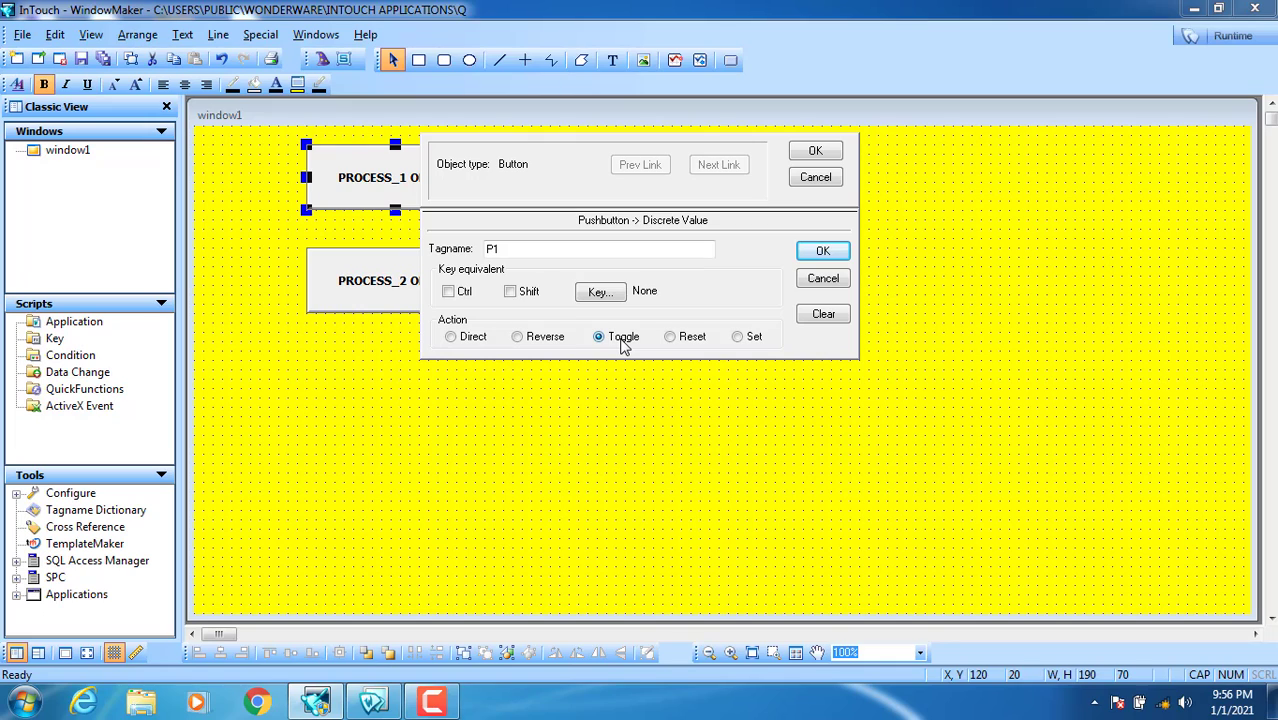
left_click(822, 251)
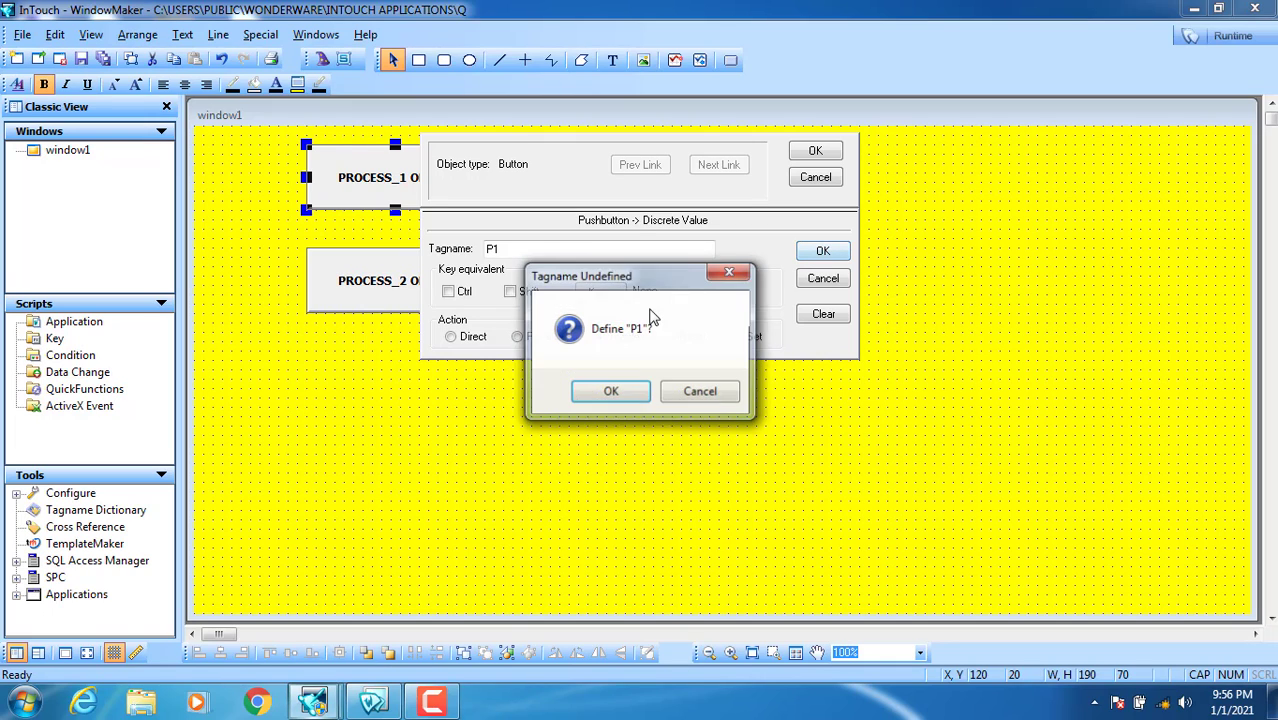
left_click(611, 392)
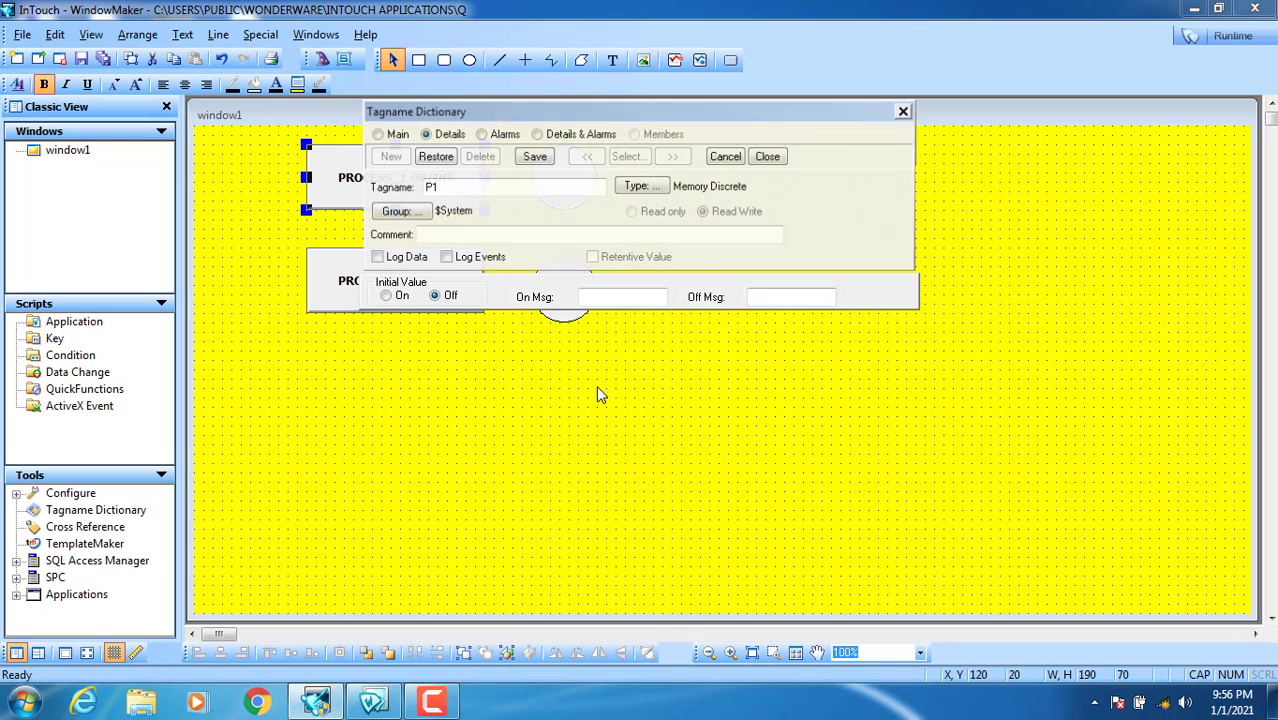
left_click(533, 156)
left_click(771, 160)
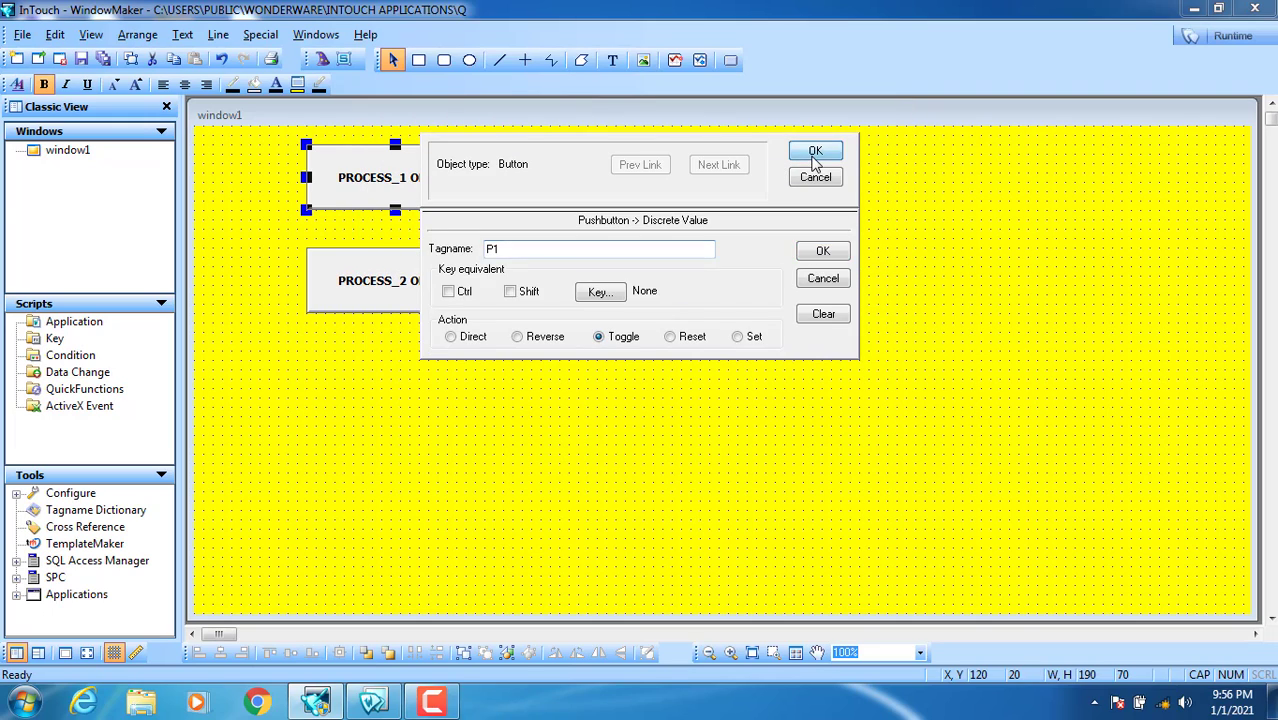
left_click(815, 150)
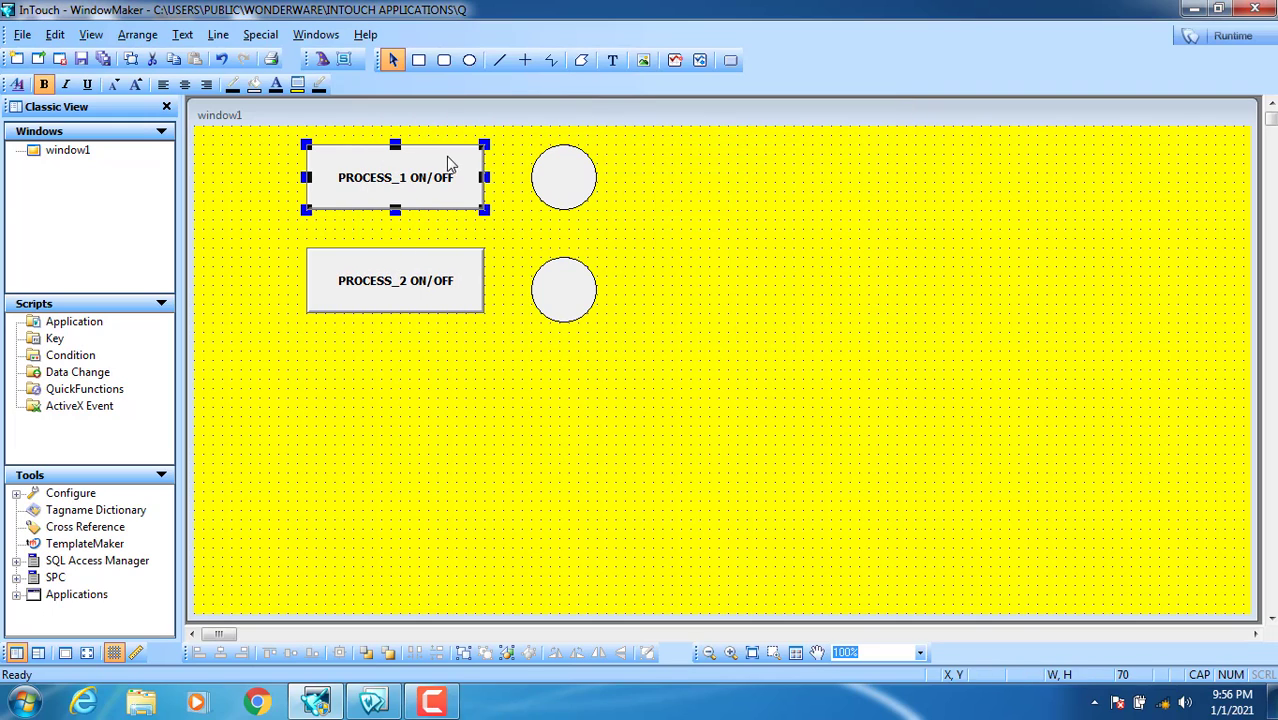
left_click(575, 178)
Step: Give the upper circle a P1 fill colour link (green on, red off) and place a # text beside it
double_click(575, 178)
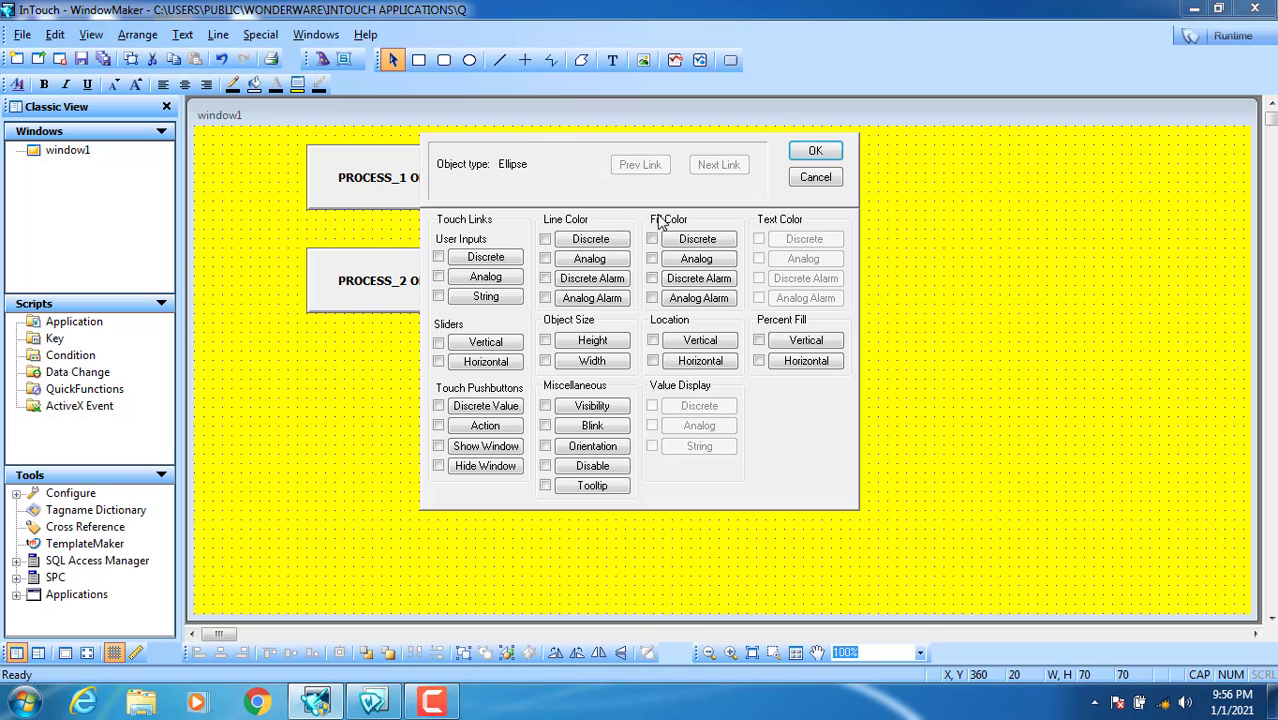
left_click(703, 240)
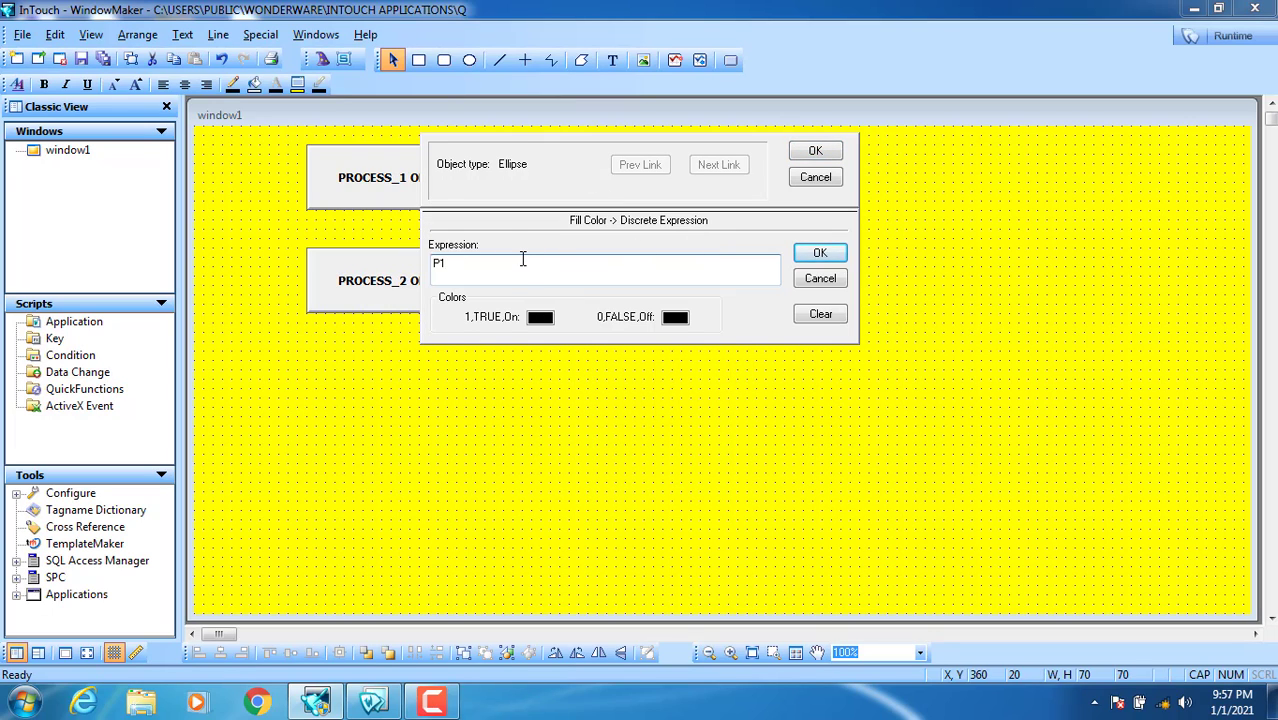
type("P1")
left_click(538, 318)
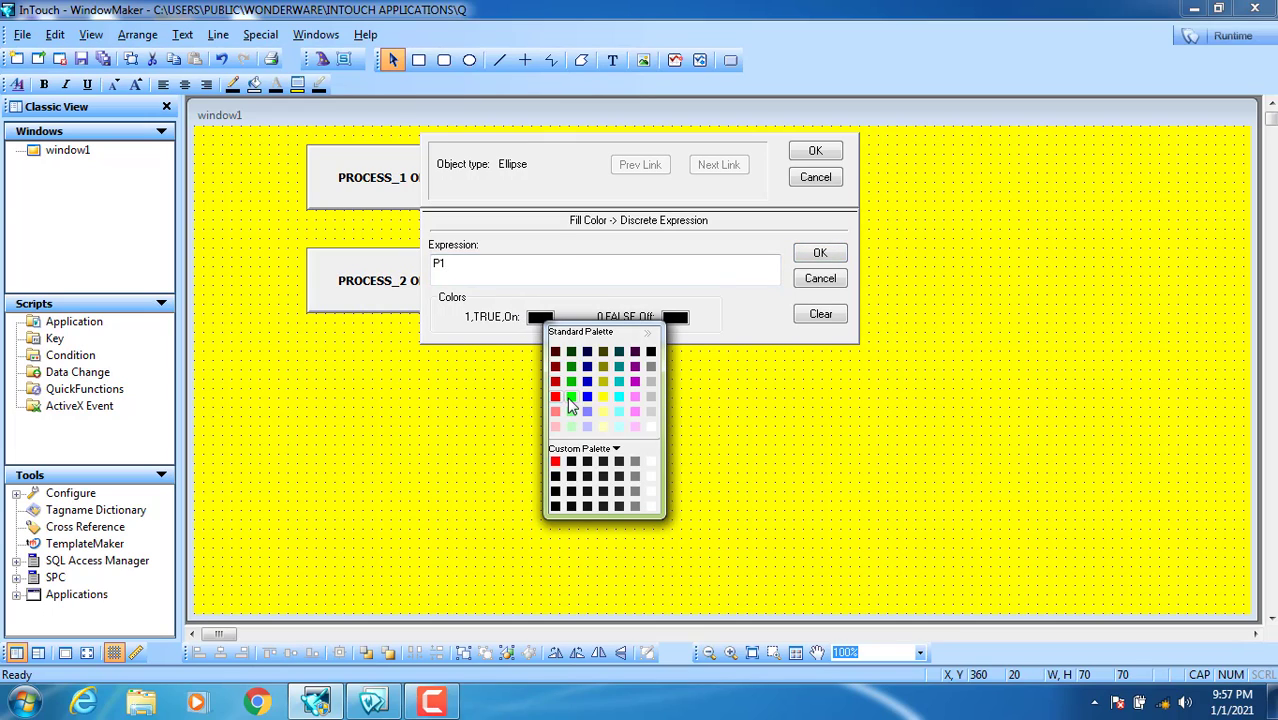
left_click(570, 397)
left_click(675, 318)
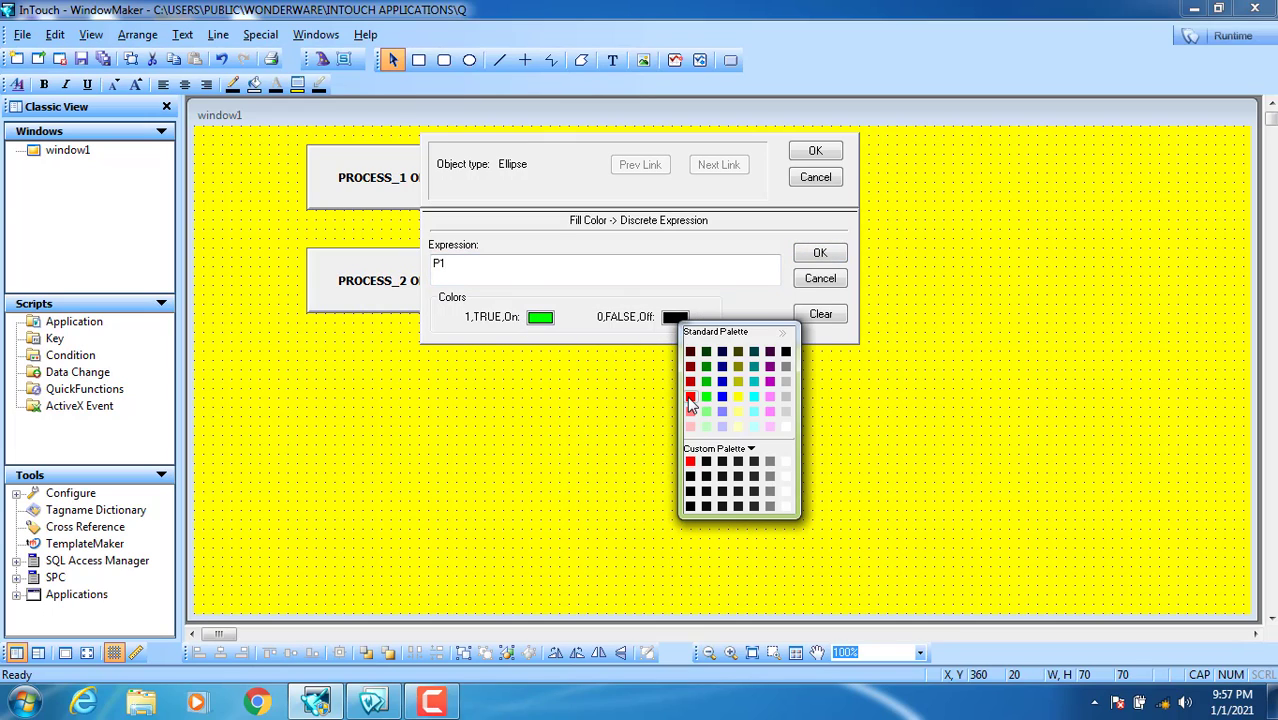
left_click(689, 399)
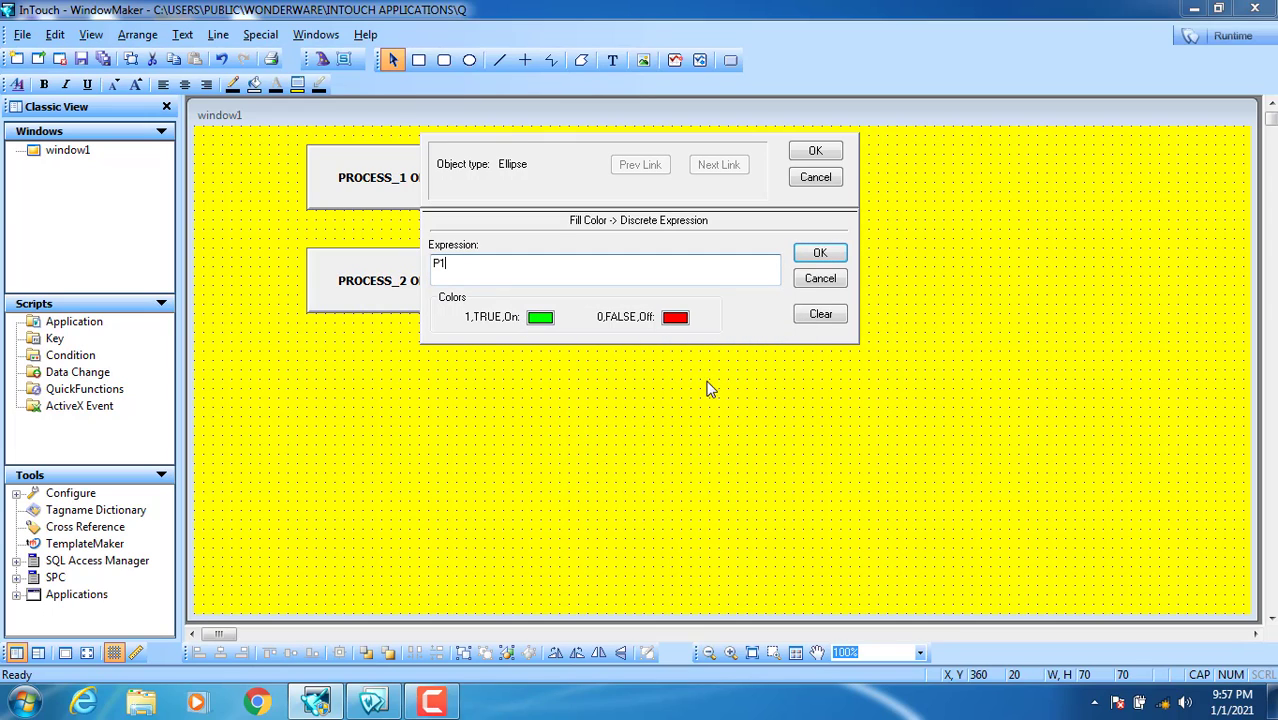
left_click(815, 151)
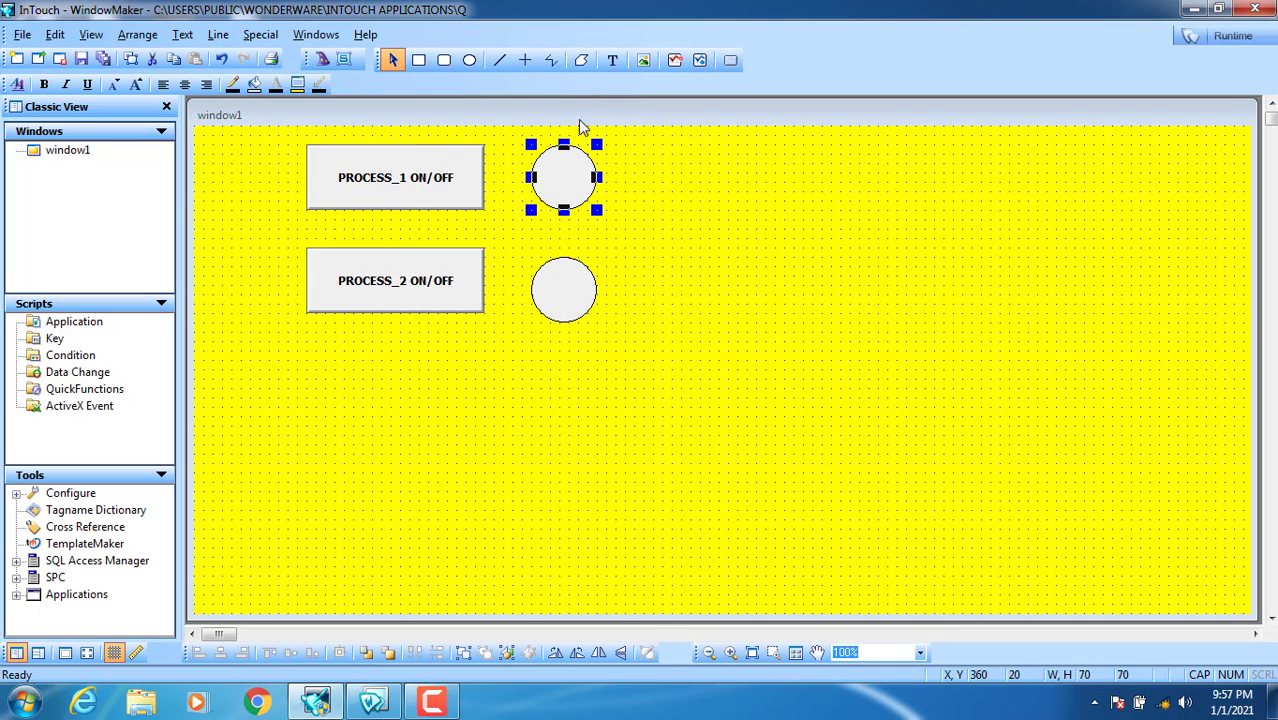
left_click(612, 60)
left_click(617, 170)
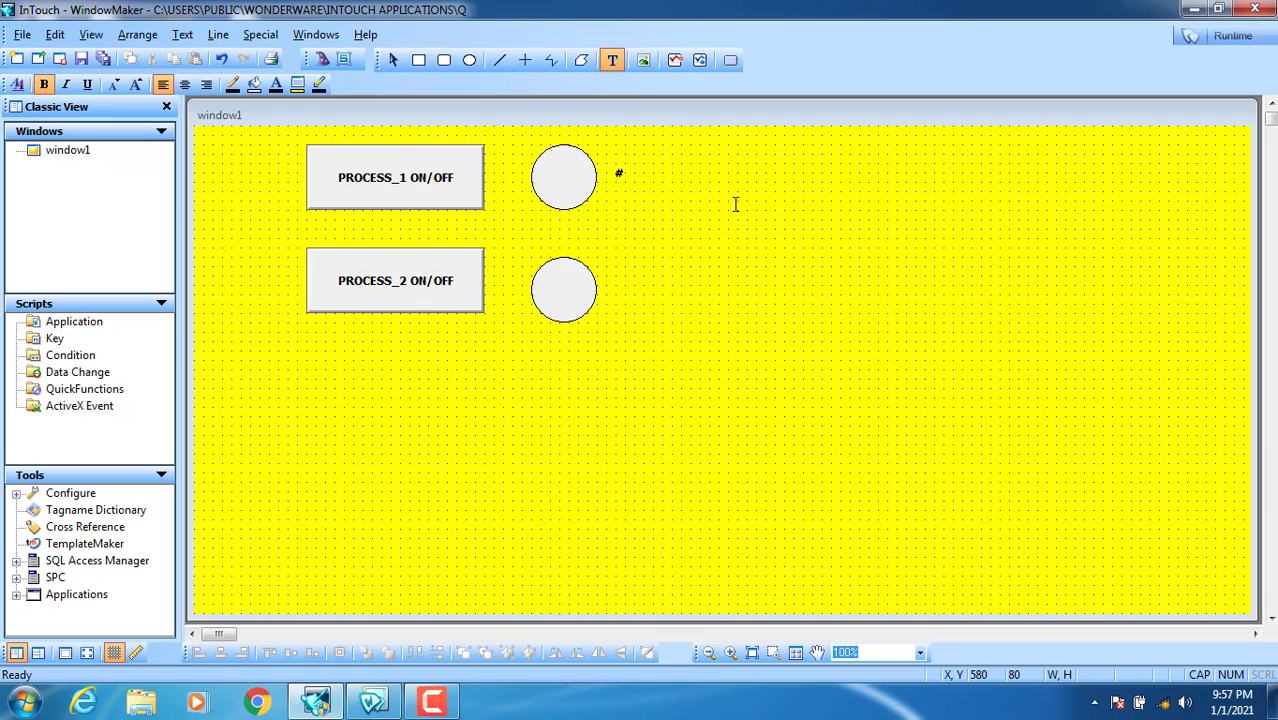
Step: Enlarge the # text beside the upper circle and place a duplicate beside the lower circle
left_click(627, 190)
mouse_move(627, 182)
left_mouse_down()
mouse_move(653, 220)
mouse_move(633, 181)
left_mouse_up()
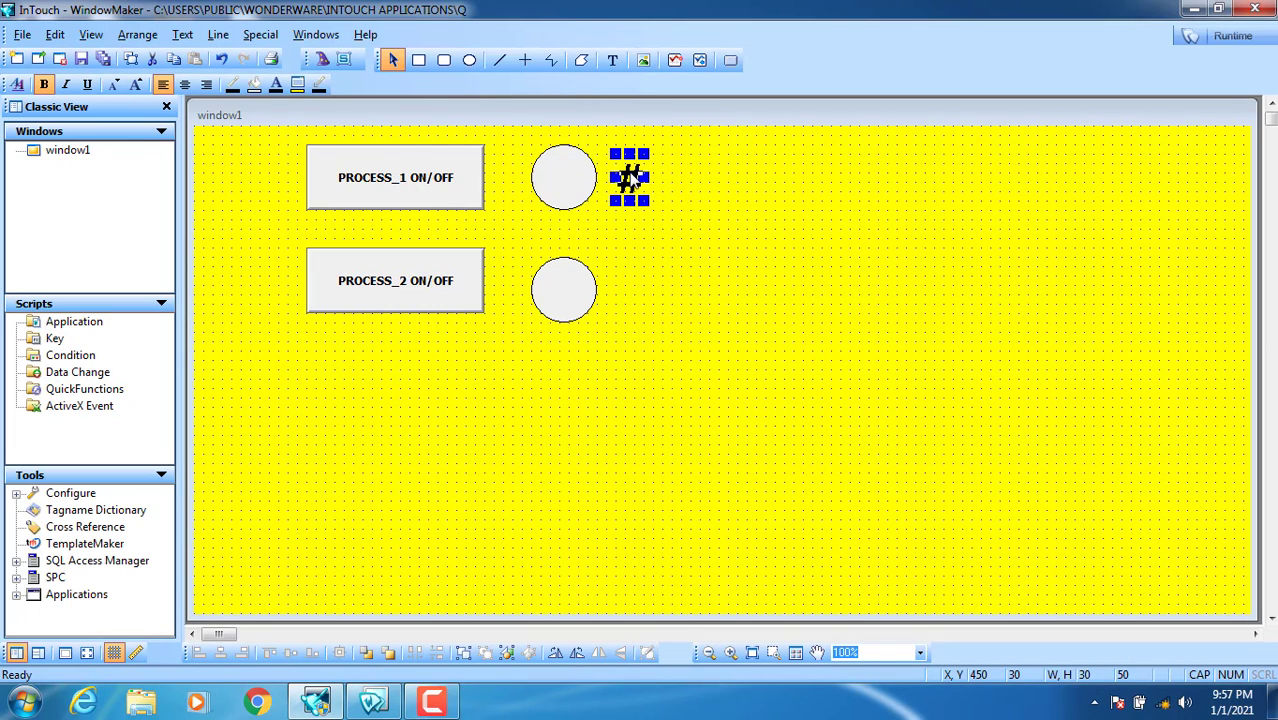
double_click(632, 180)
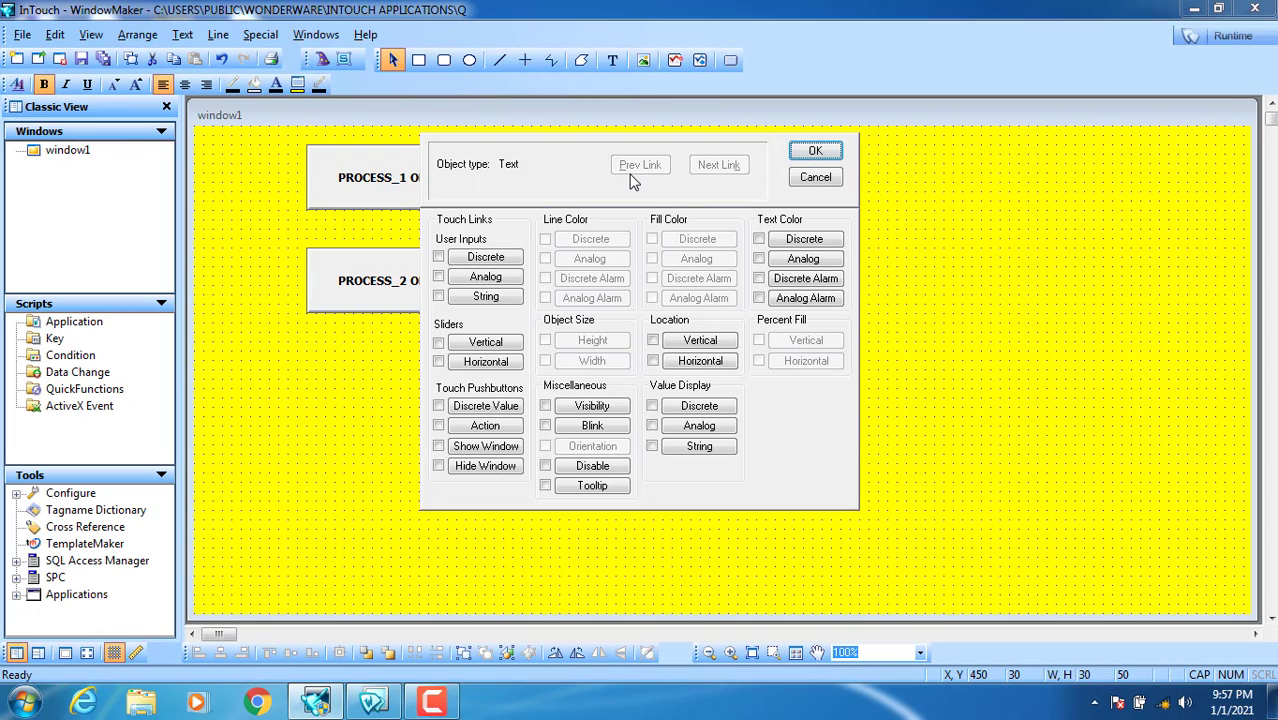
left_click(836, 181)
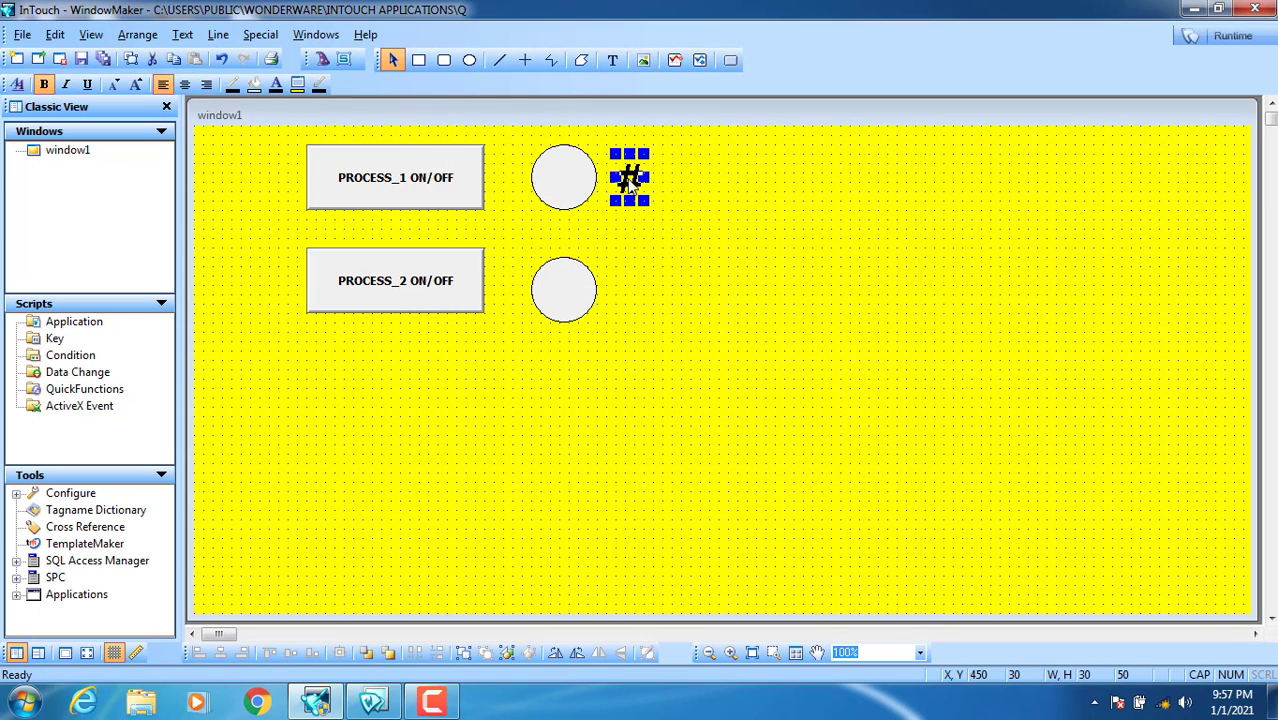
right_click(630, 182)
left_click(660, 218)
left_click(644, 252)
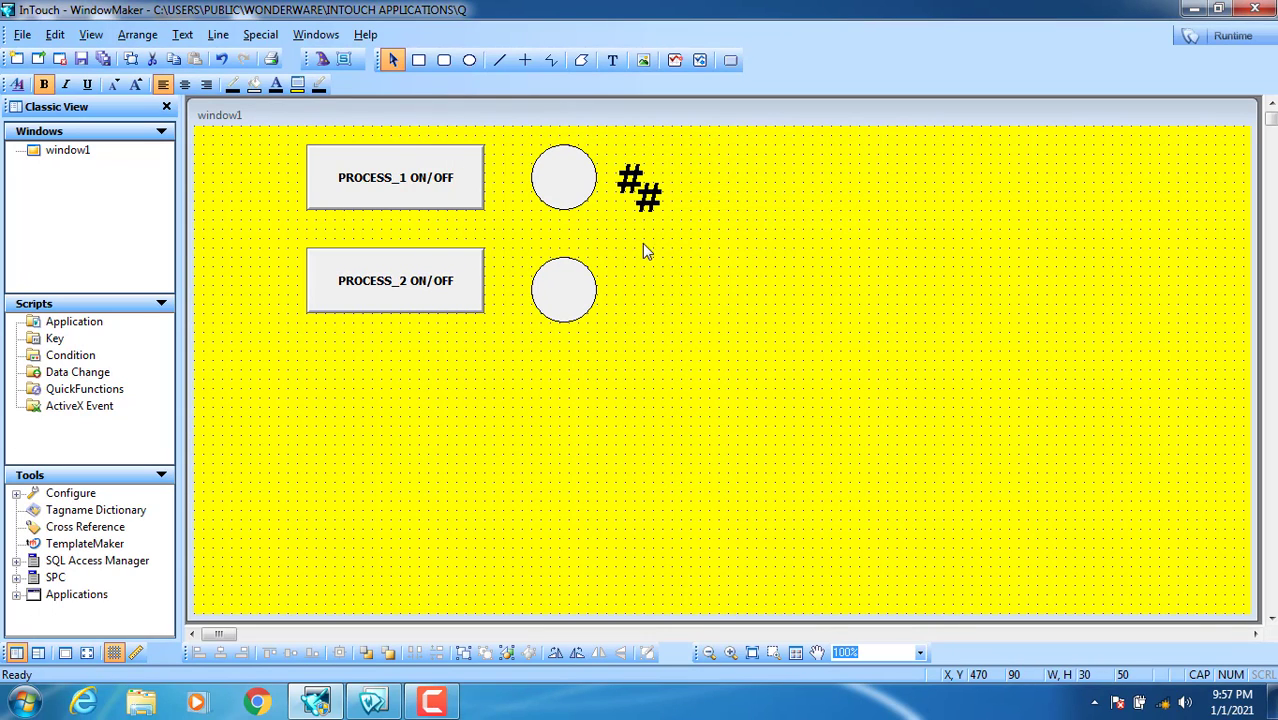
left_click_drag(623, 300, 622, 300)
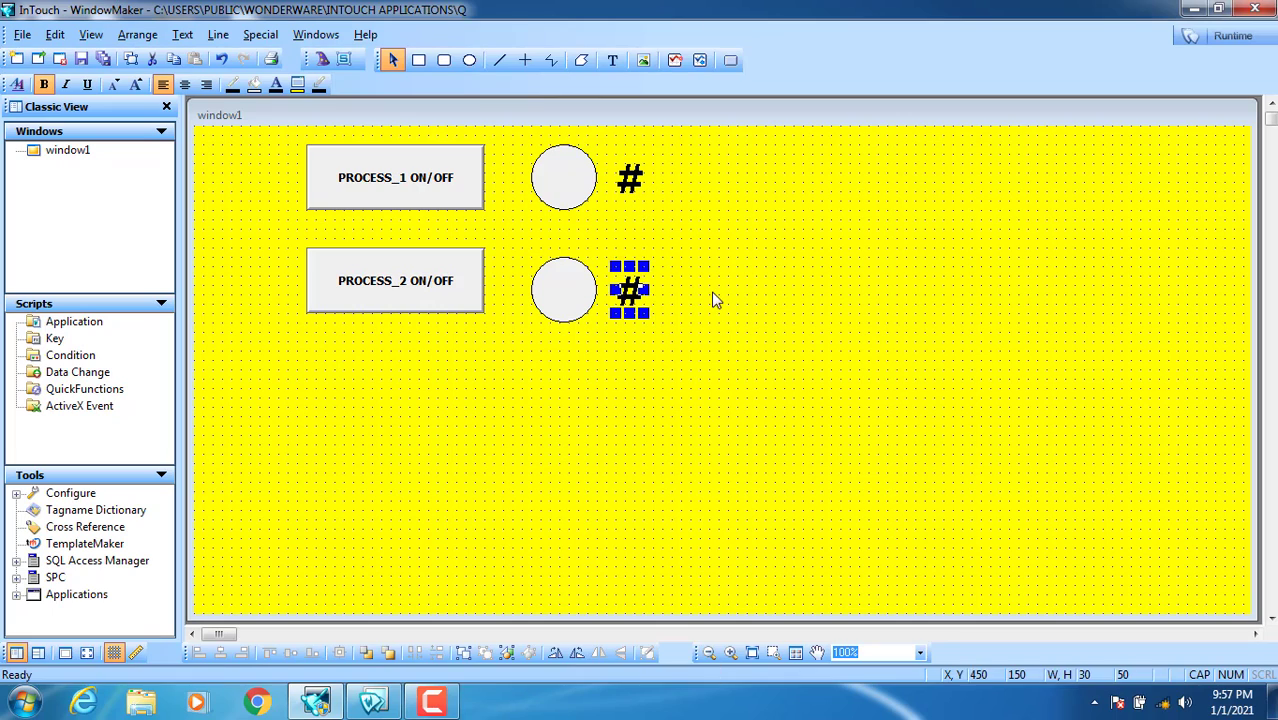
left_click(712, 300)
Step: Link the upper # as a discrete value display of P1 showing PROCESS_1_ON / PROCESS_1_OFF
left_click(630, 185)
double_click(628, 182)
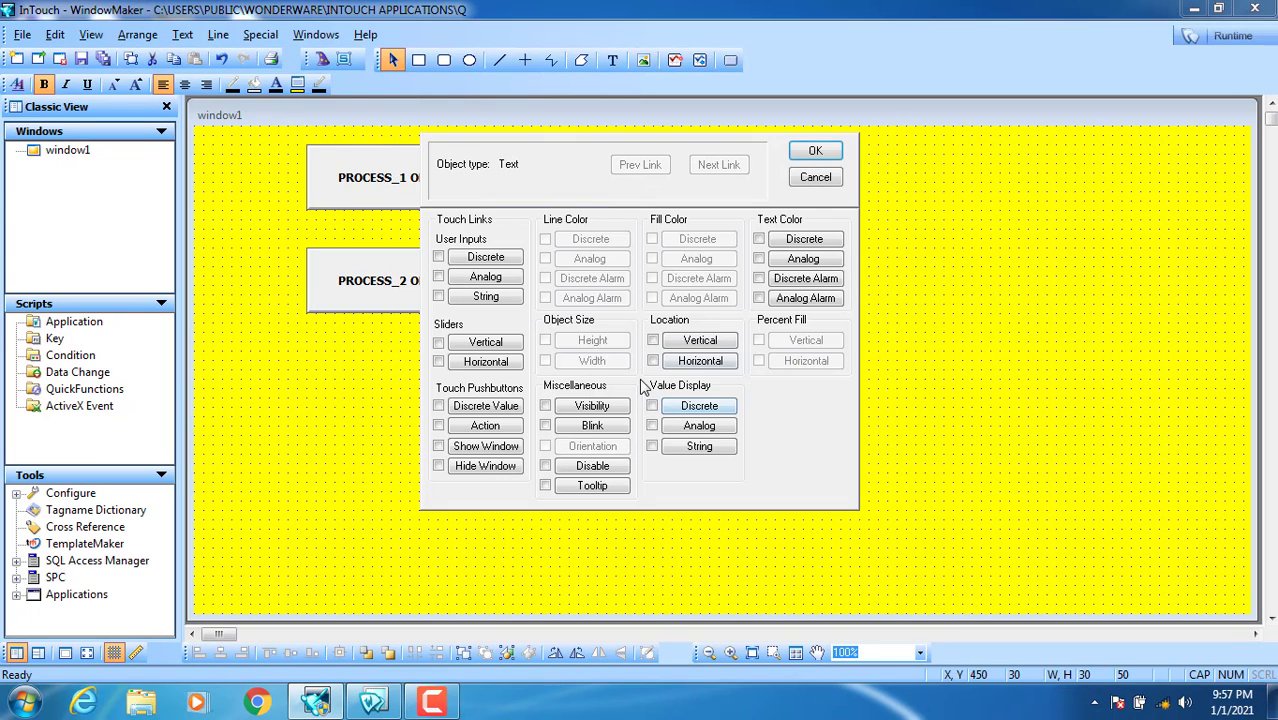
left_click(699, 407)
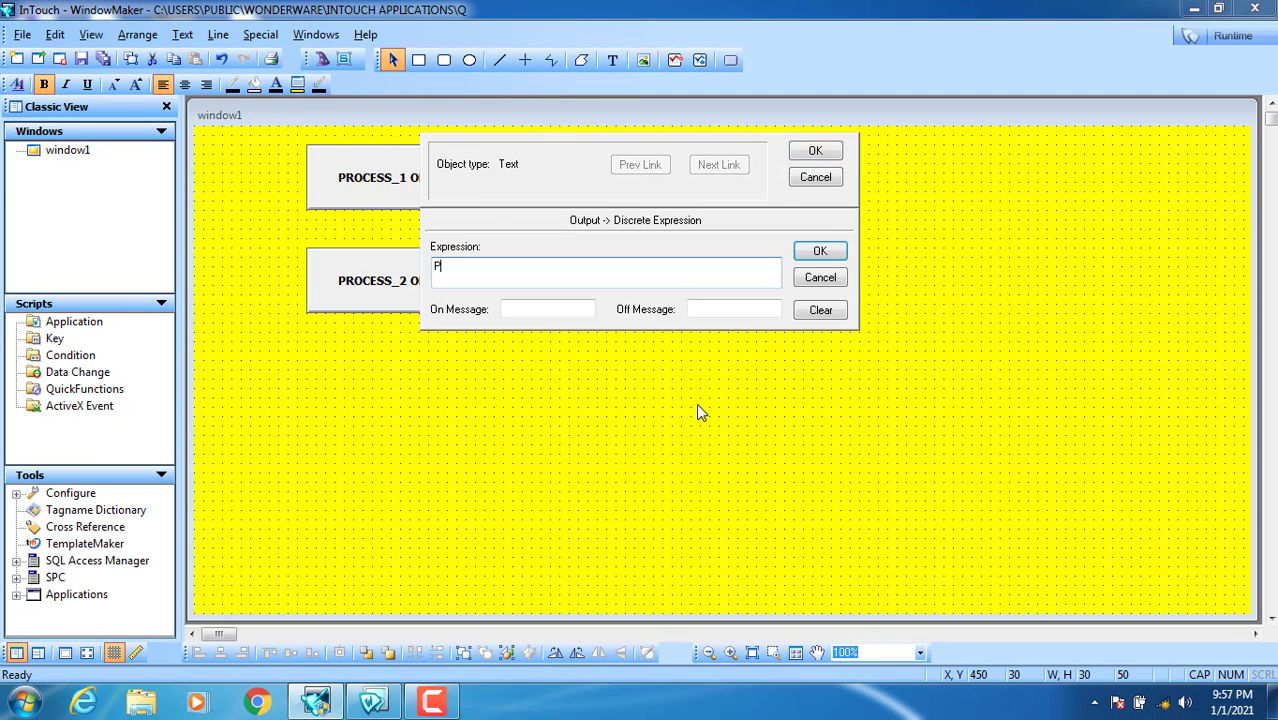
type("P1")
left_click(531, 308)
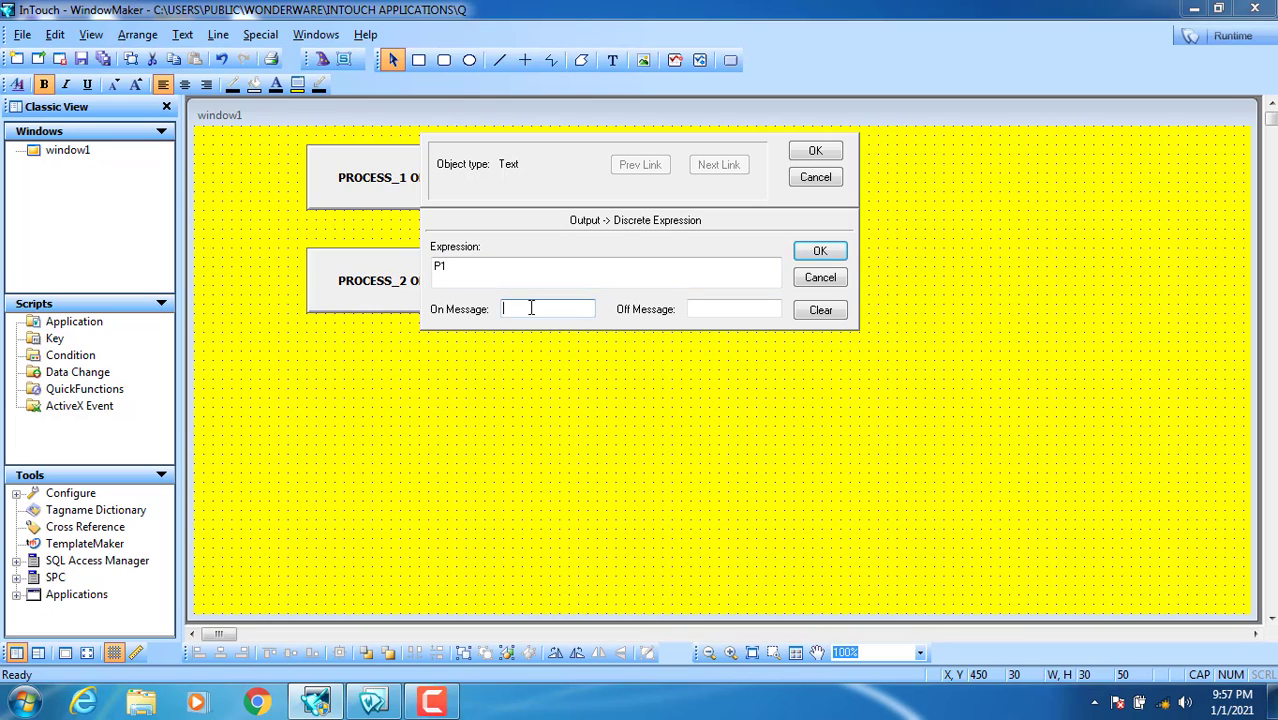
type("PROCESS_ON")
left_click(716, 309)
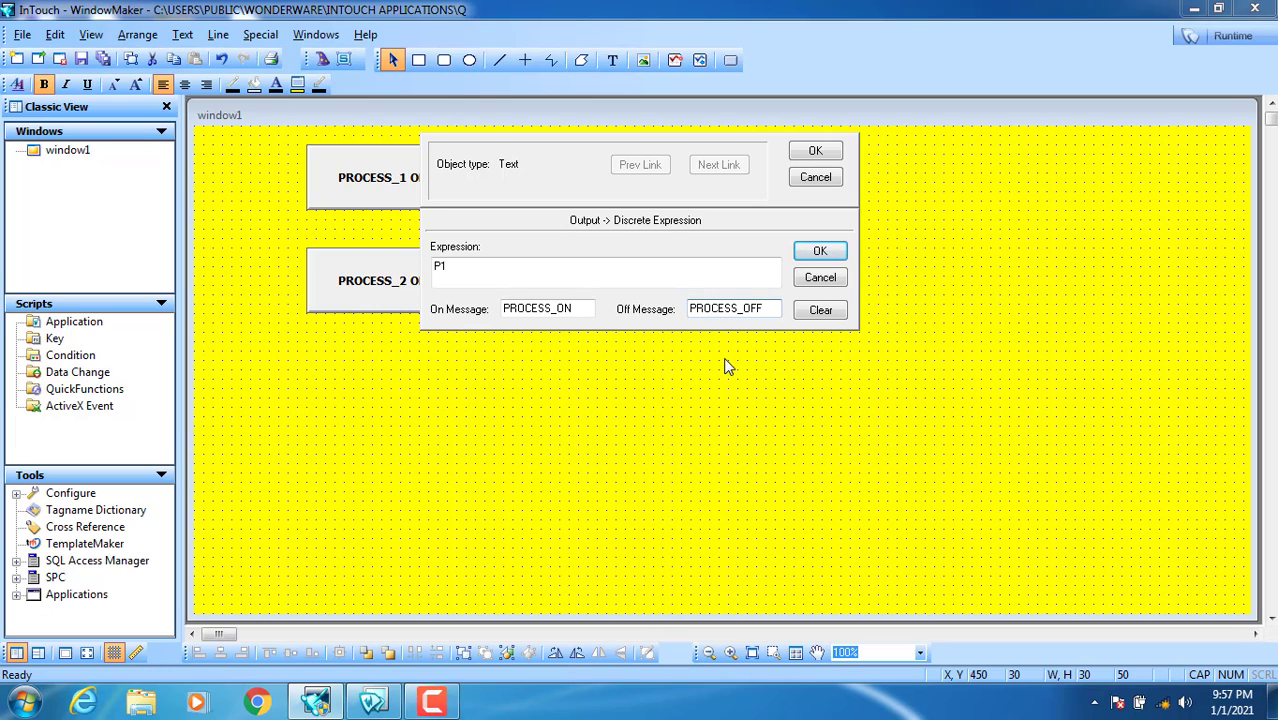
type("_1")
left_click(548, 308)
type("1_")
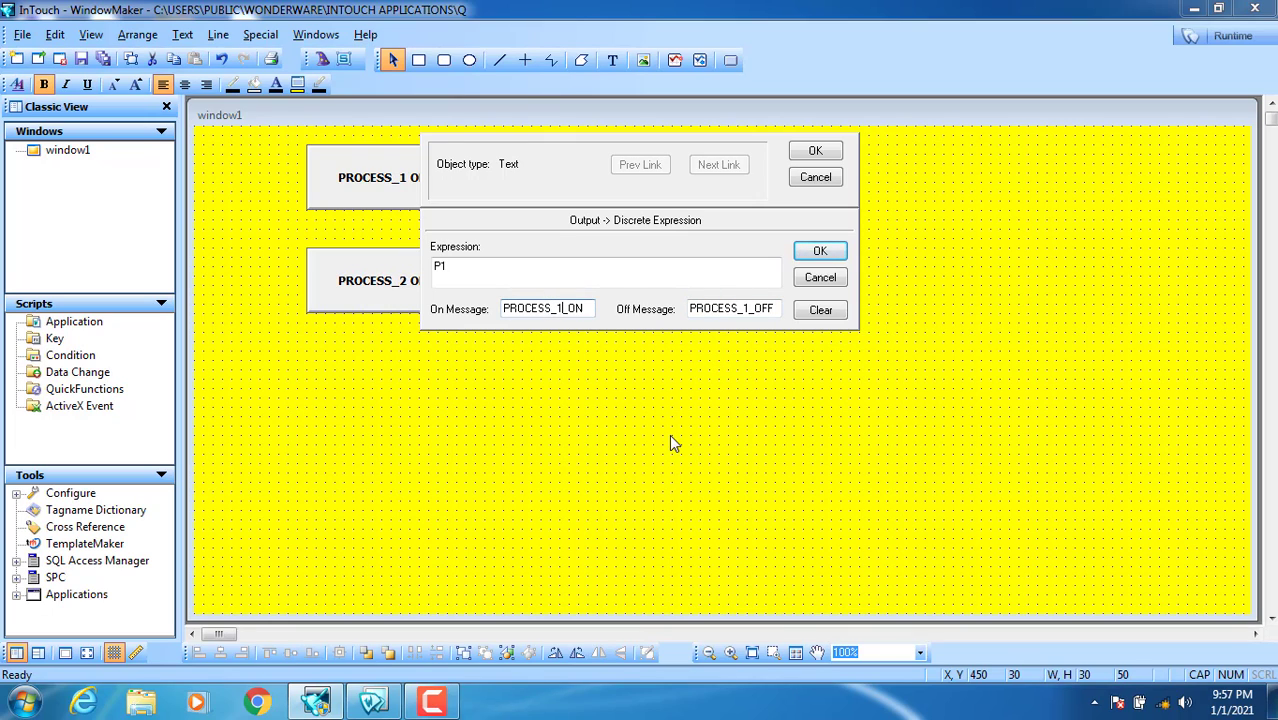
left_click(815, 151)
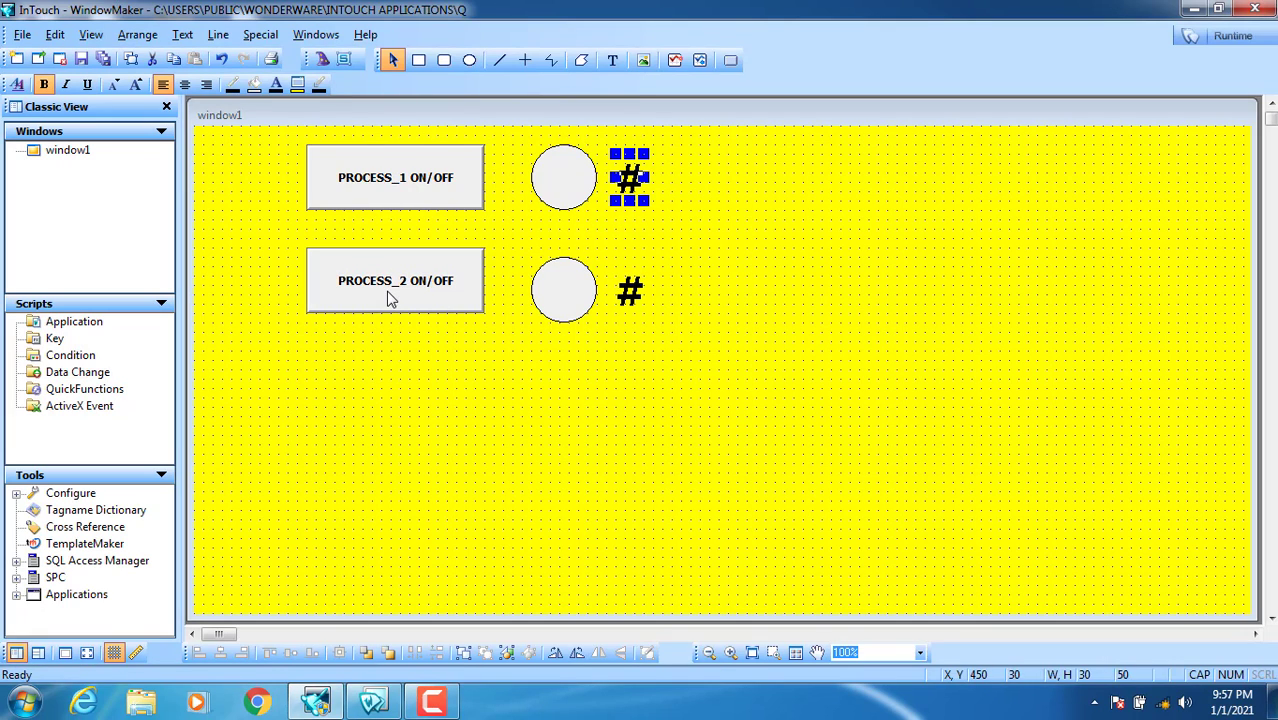
Step: Give the PROCESS_2 button a Discrete Value toggle link on newly defined tag P2
left_click(443, 377)
double_click(400, 300)
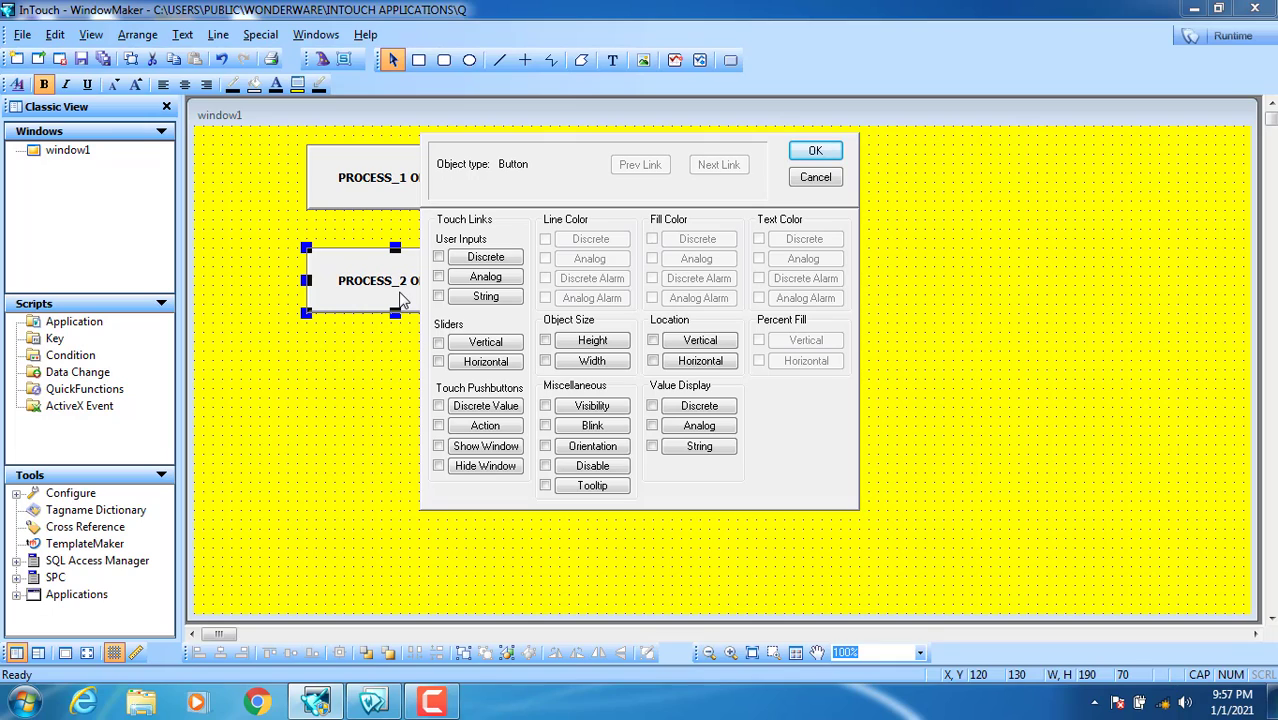
left_click(495, 408)
type("P1")
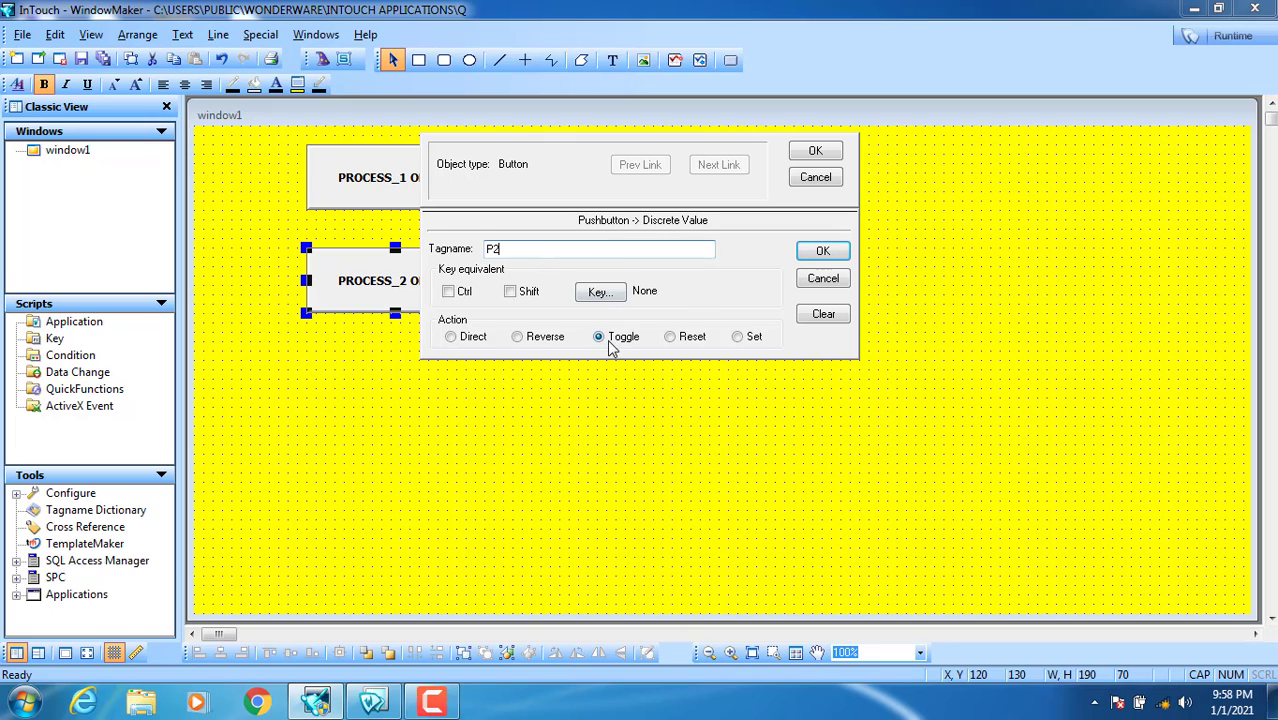
left_click(821, 252)
left_click(605, 391)
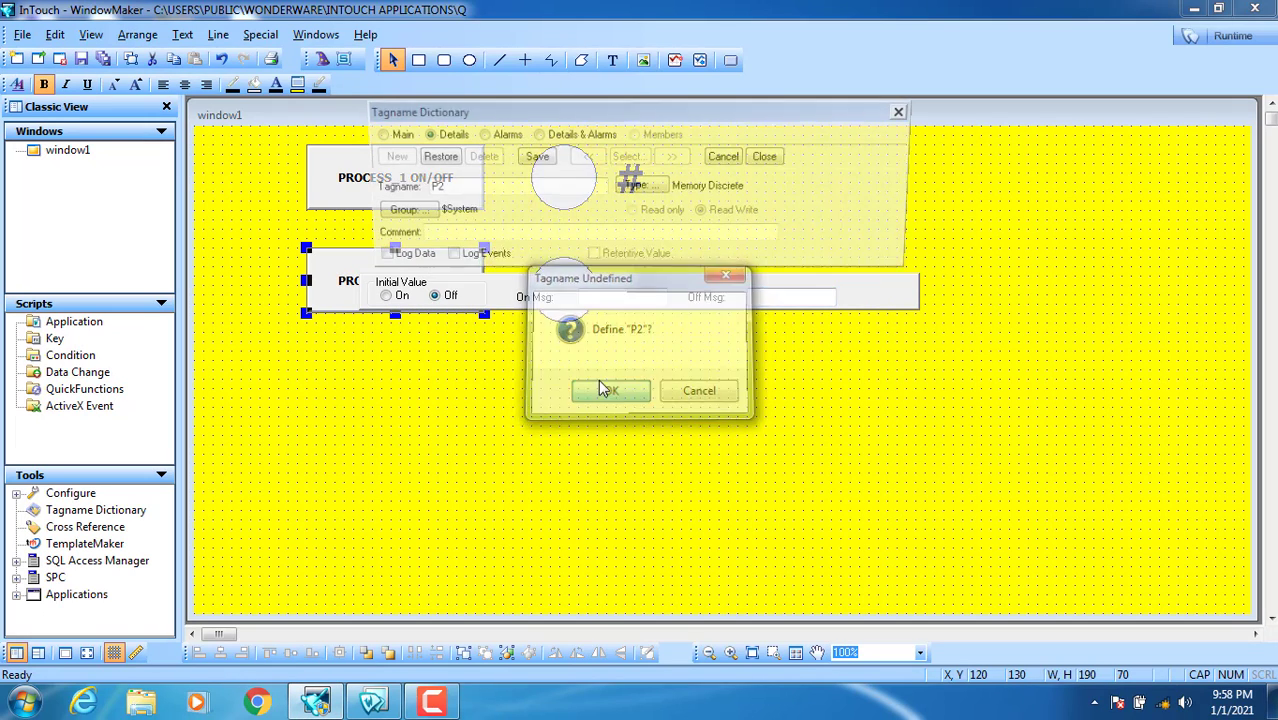
left_click(769, 156)
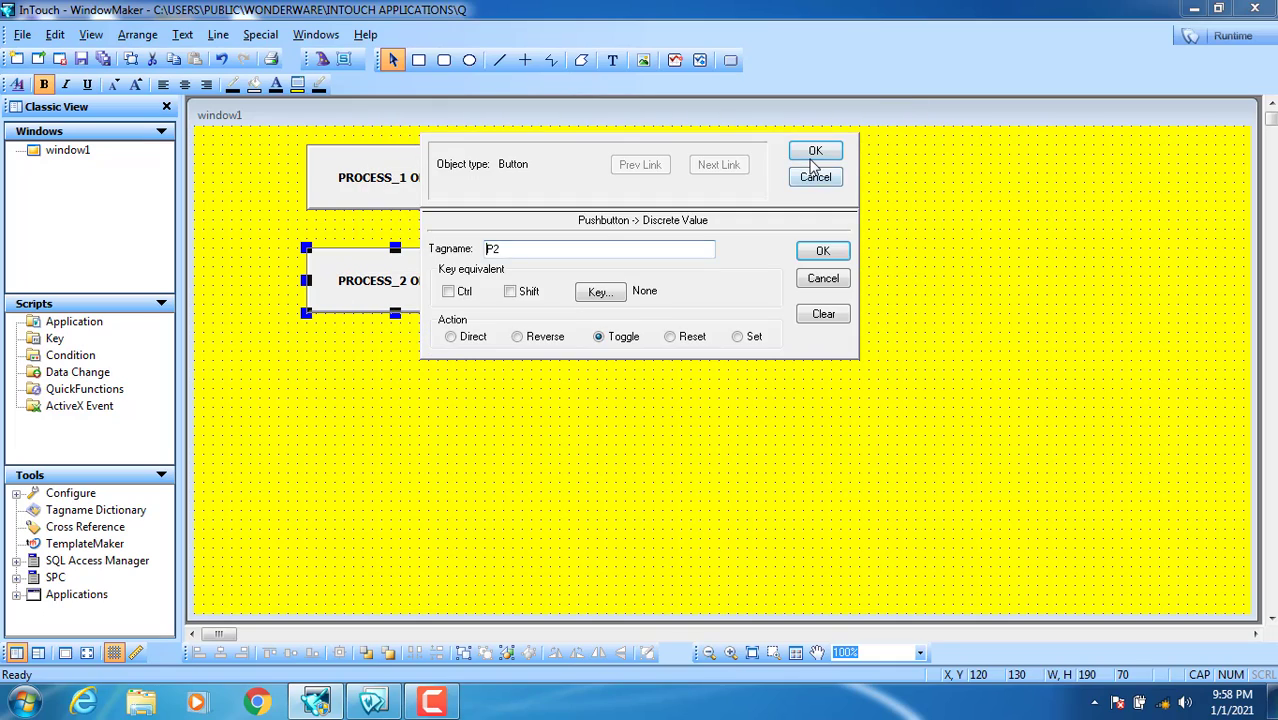
left_click(821, 250)
left_click(819, 158)
Step: Change the lower circle's fill colour expression from P1 to P2
double_click(577, 300)
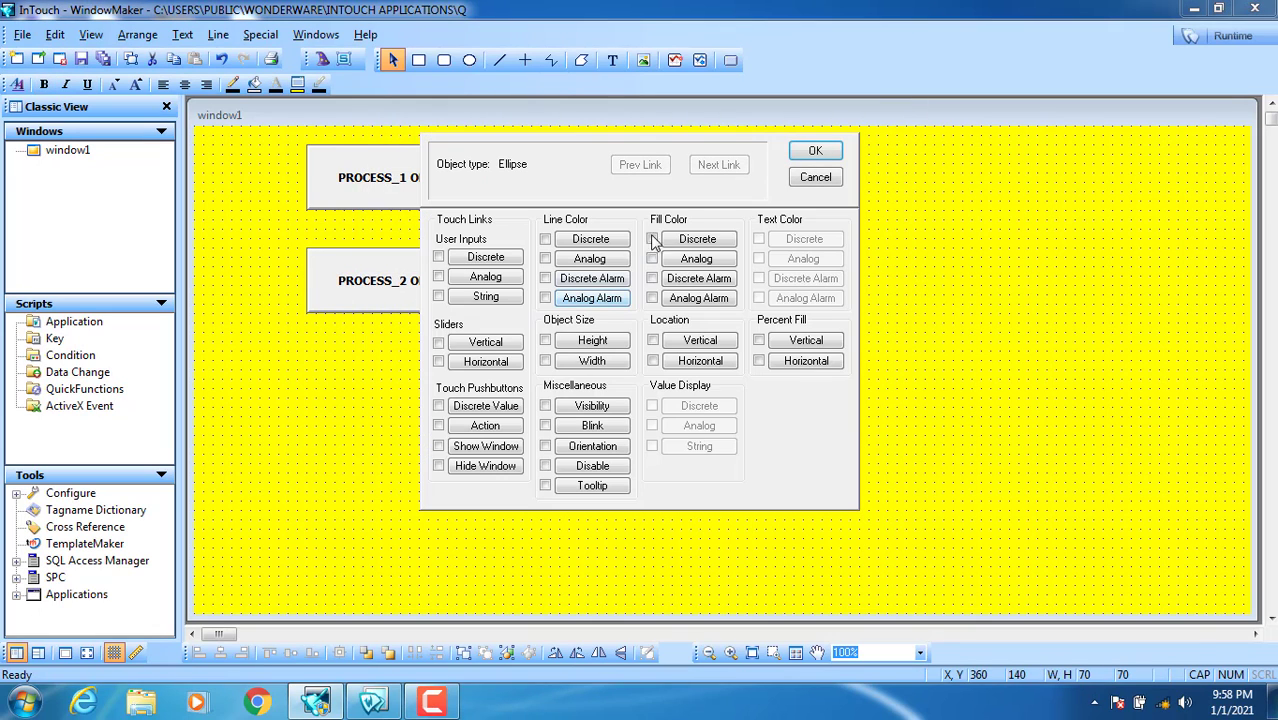
left_click(690, 240)
left_click(530, 270)
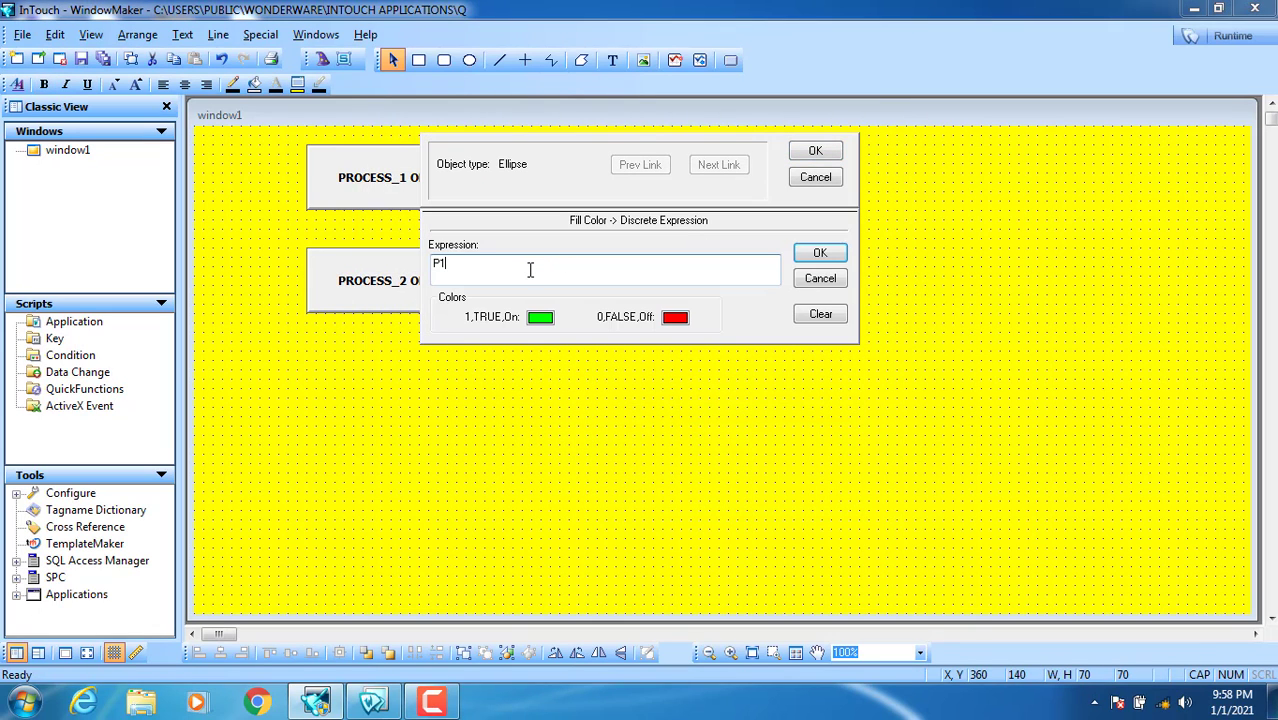
key("BackSpace")
type("2")
left_click(815, 150)
Step: Set the lower # display to P2 with messages PROCESS_2_ON and PROCESS_2_OFF
left_click(634, 295)
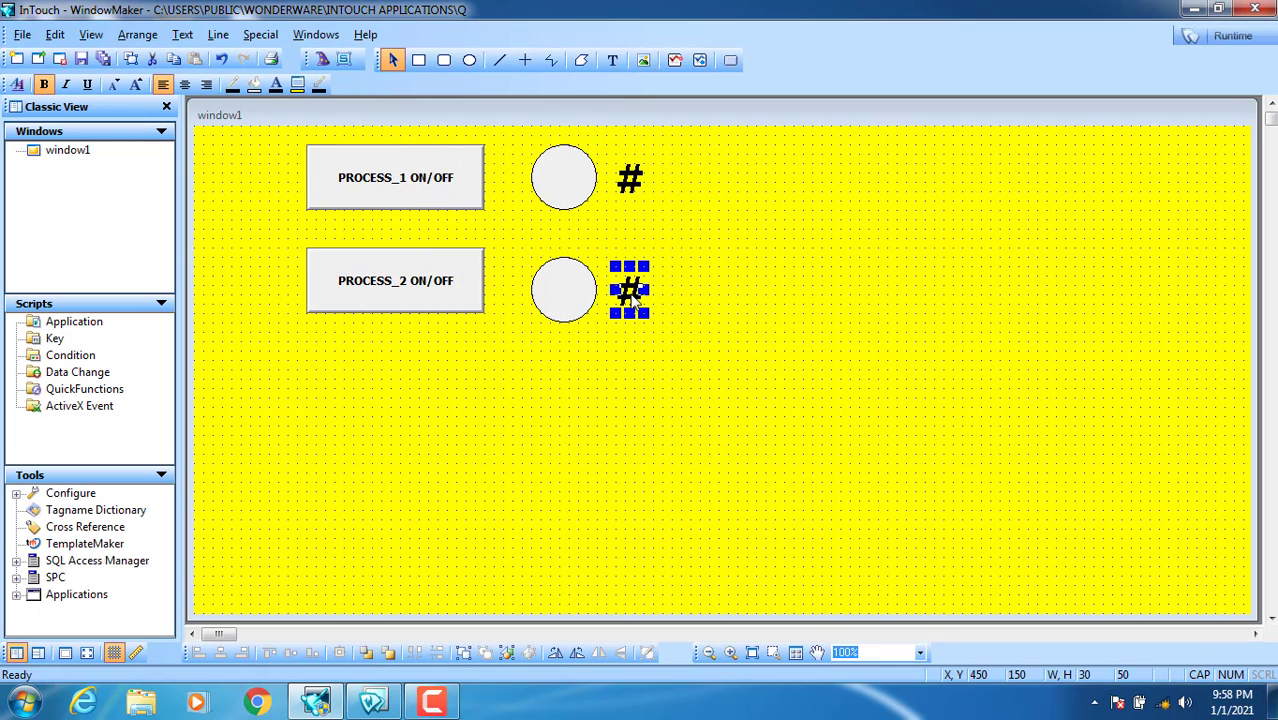
double_click(634, 295)
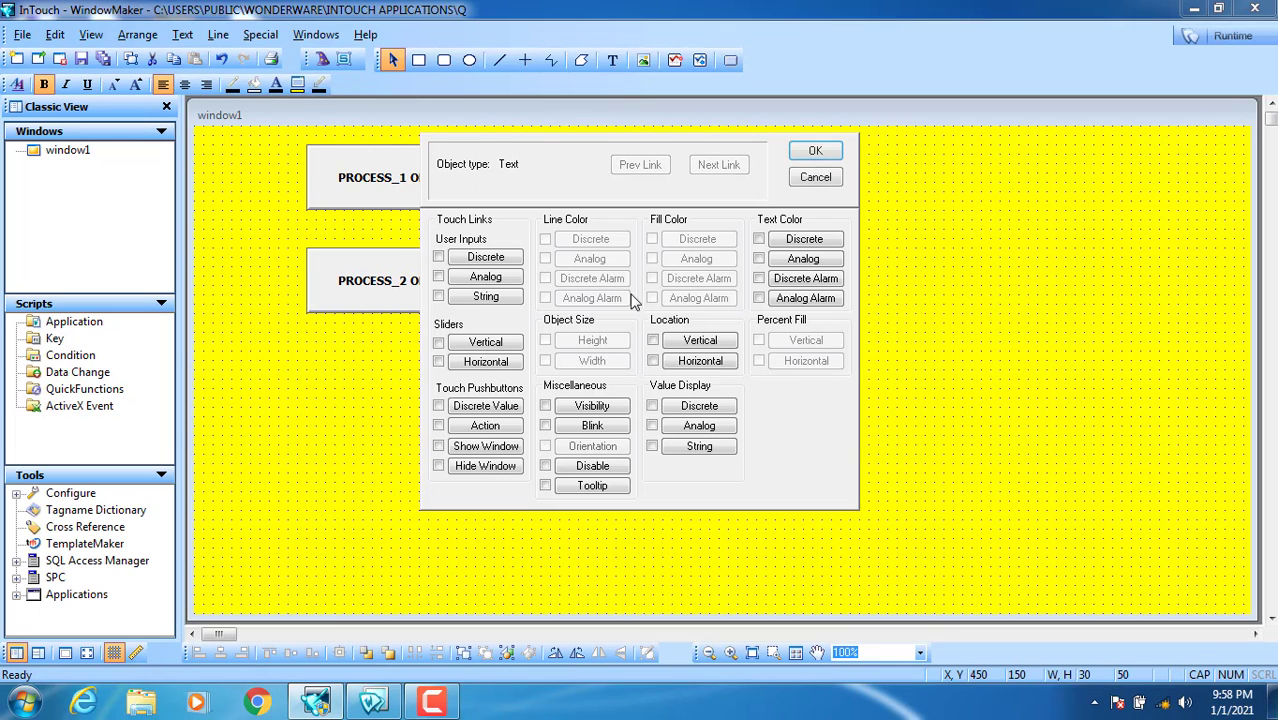
left_click(706, 413)
left_click(463, 268)
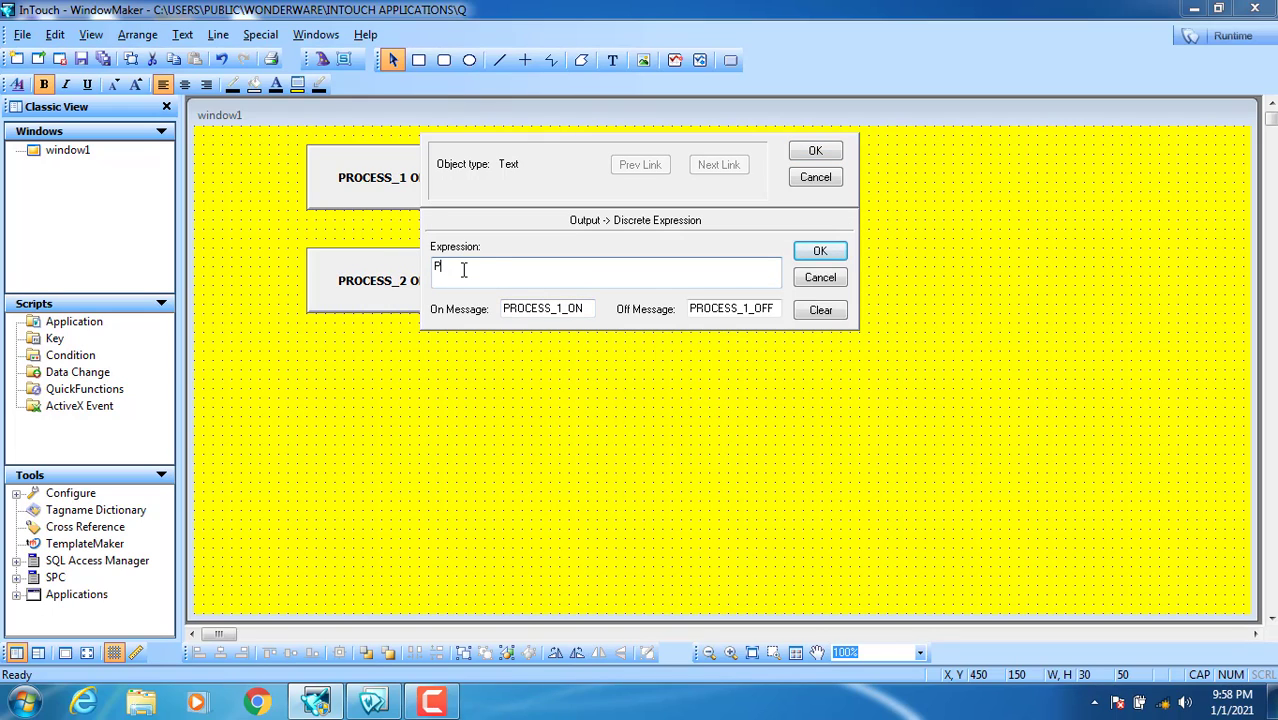
left_click(554, 309)
key("BackSpace")
type("2")
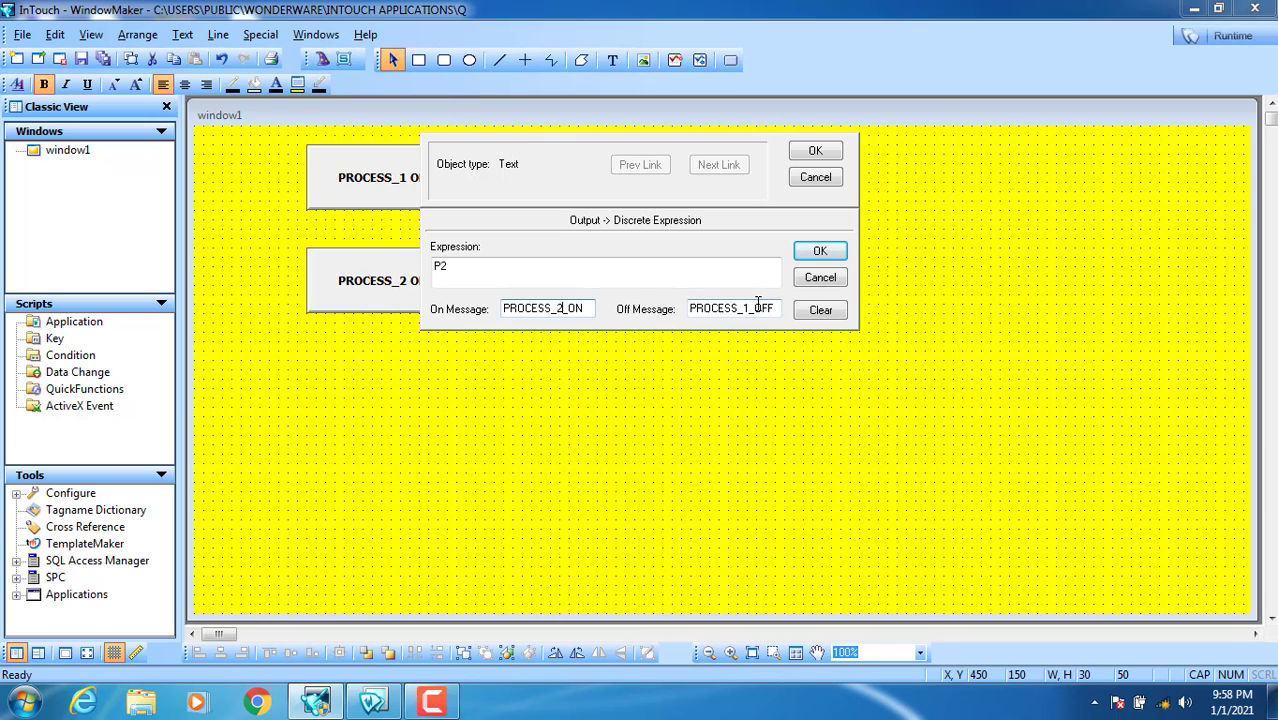
left_click(746, 310)
key("BackSpace")
type("2")
left_click(812, 151)
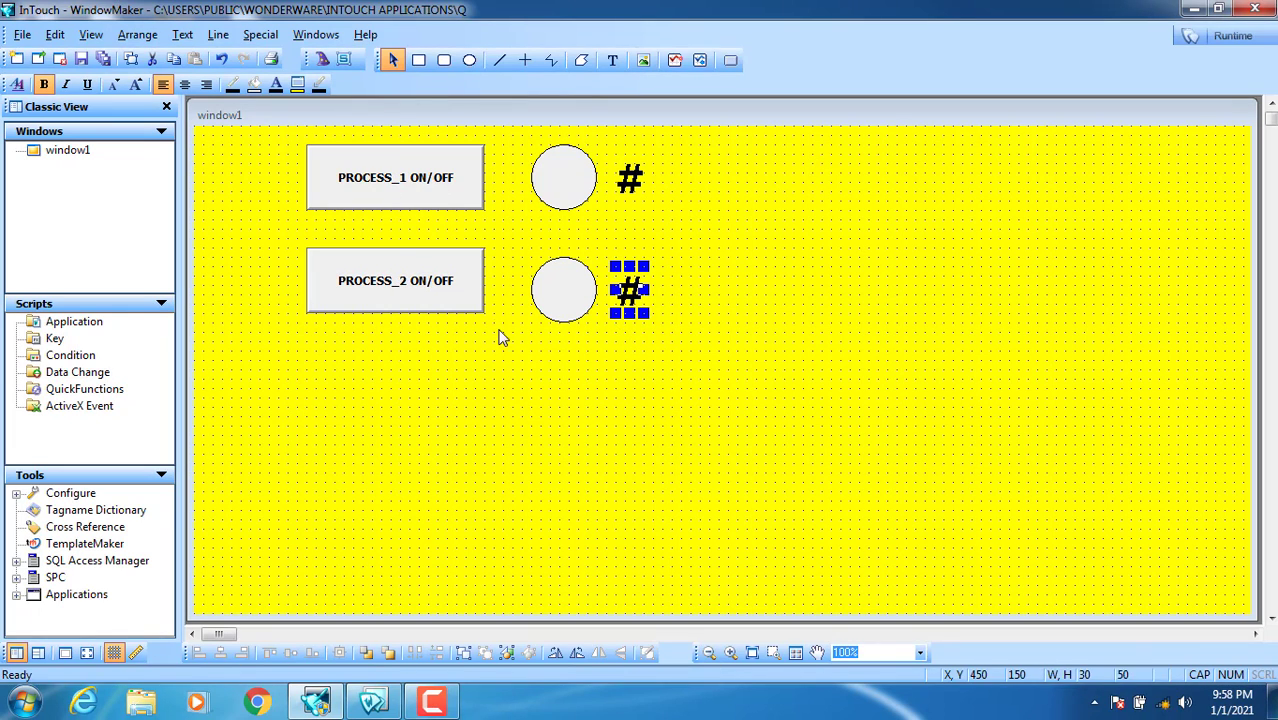
left_click(416, 175)
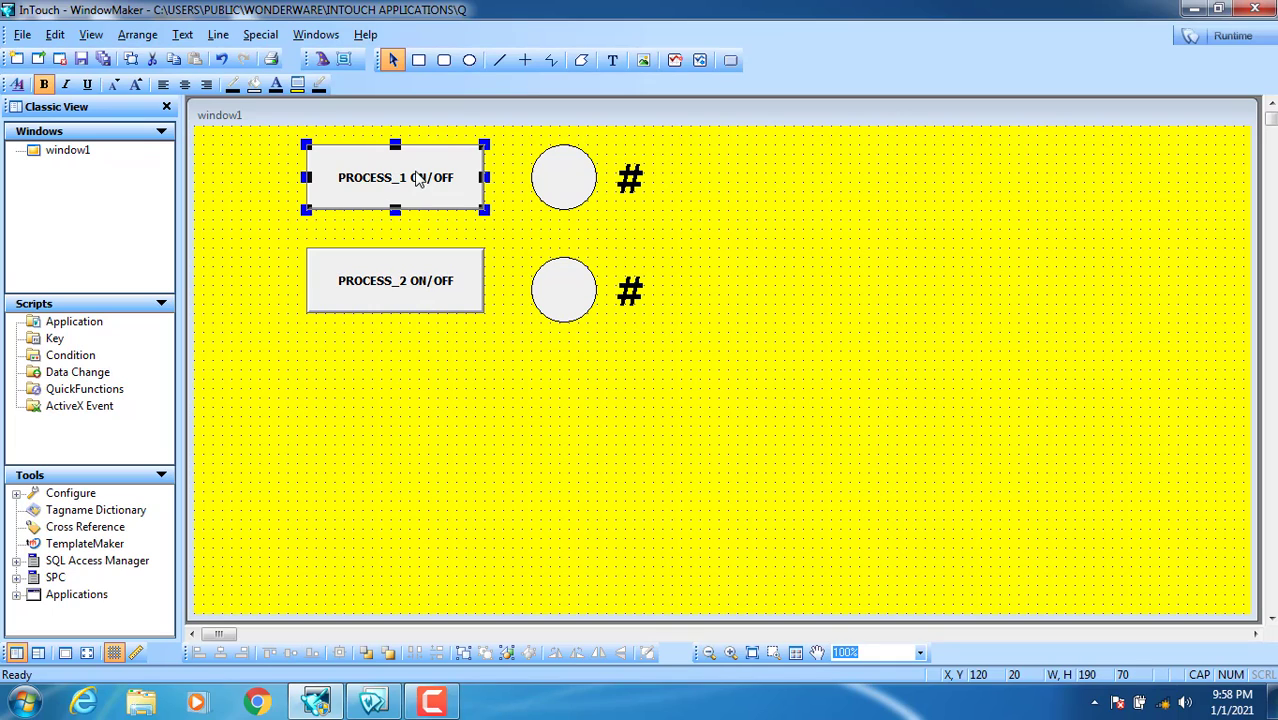
left_click(410, 298)
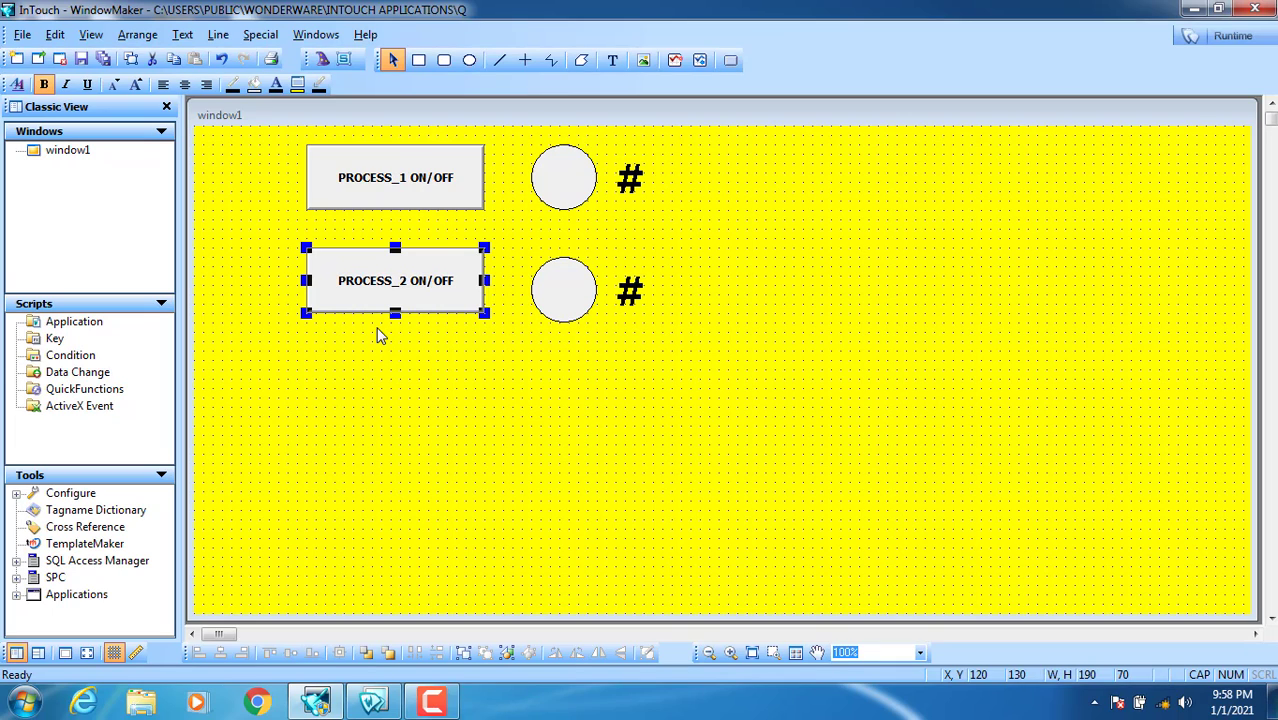
left_click(447, 387)
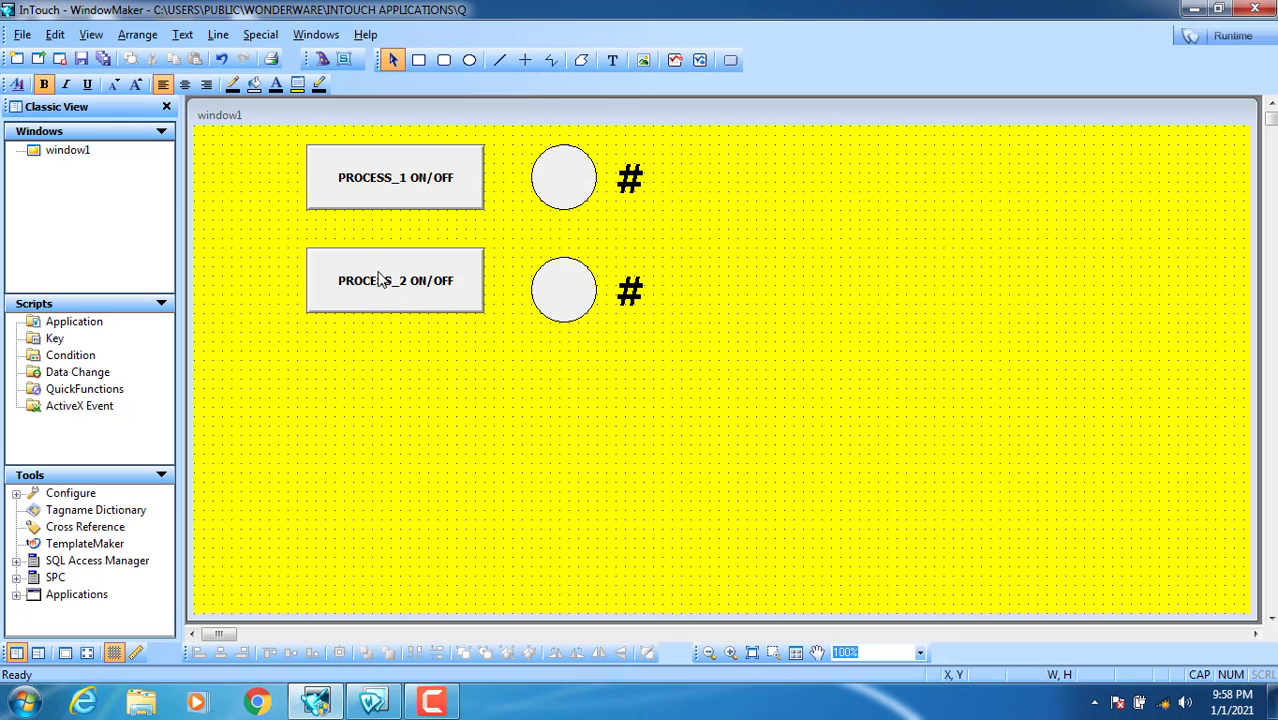
Step: Switch the application security type to InTouch, acknowledge the notice, and briefly run WindowViewer
left_click(259, 36)
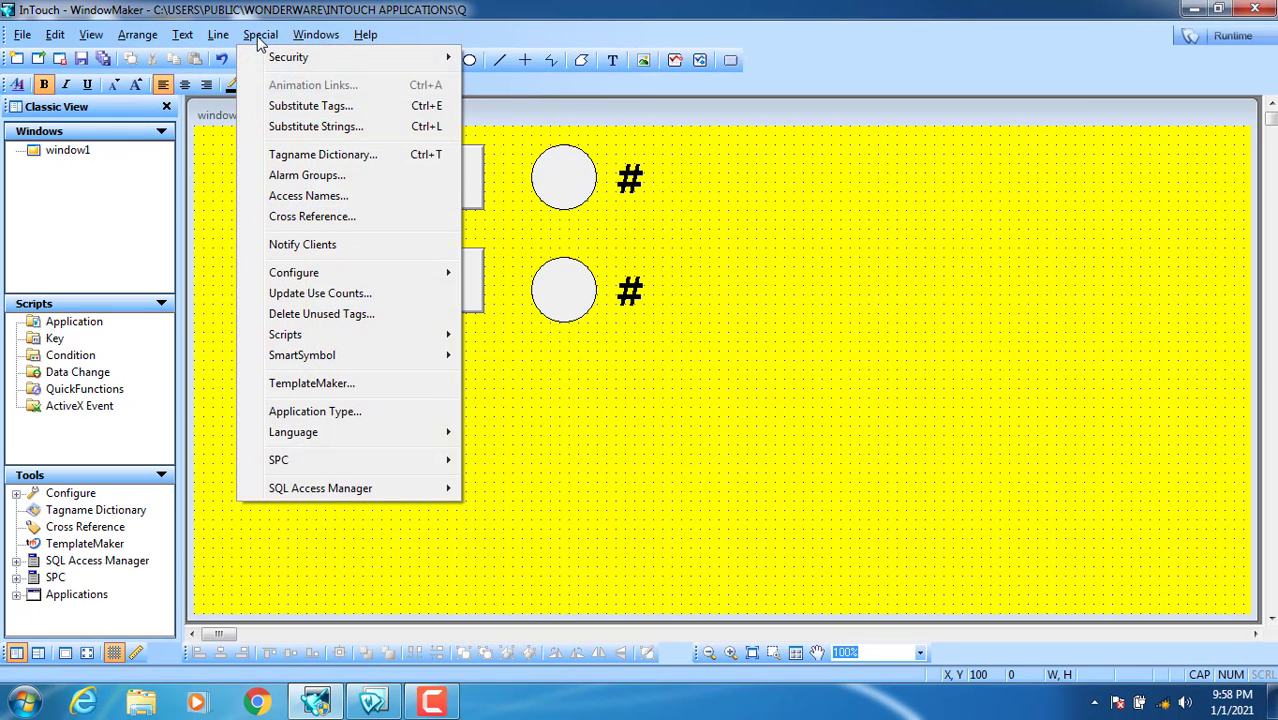
mouse_move(263, 57)
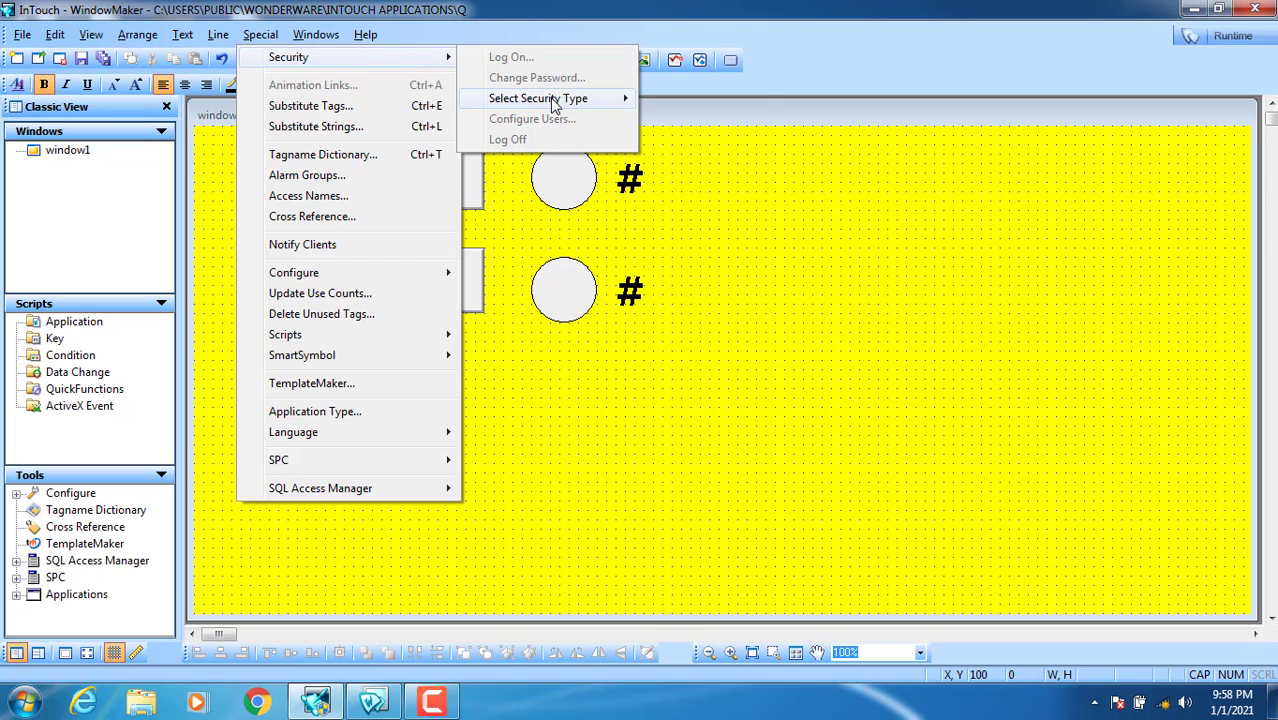
mouse_move(555, 106)
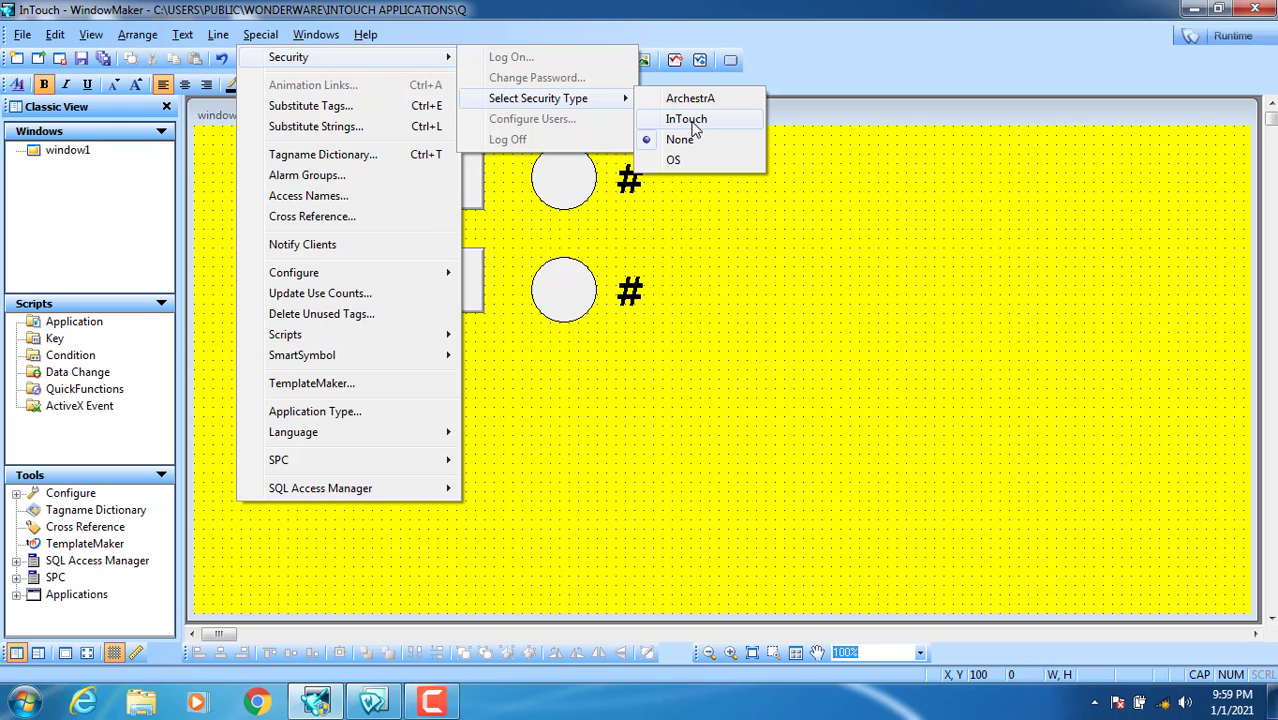
left_click(690, 119)
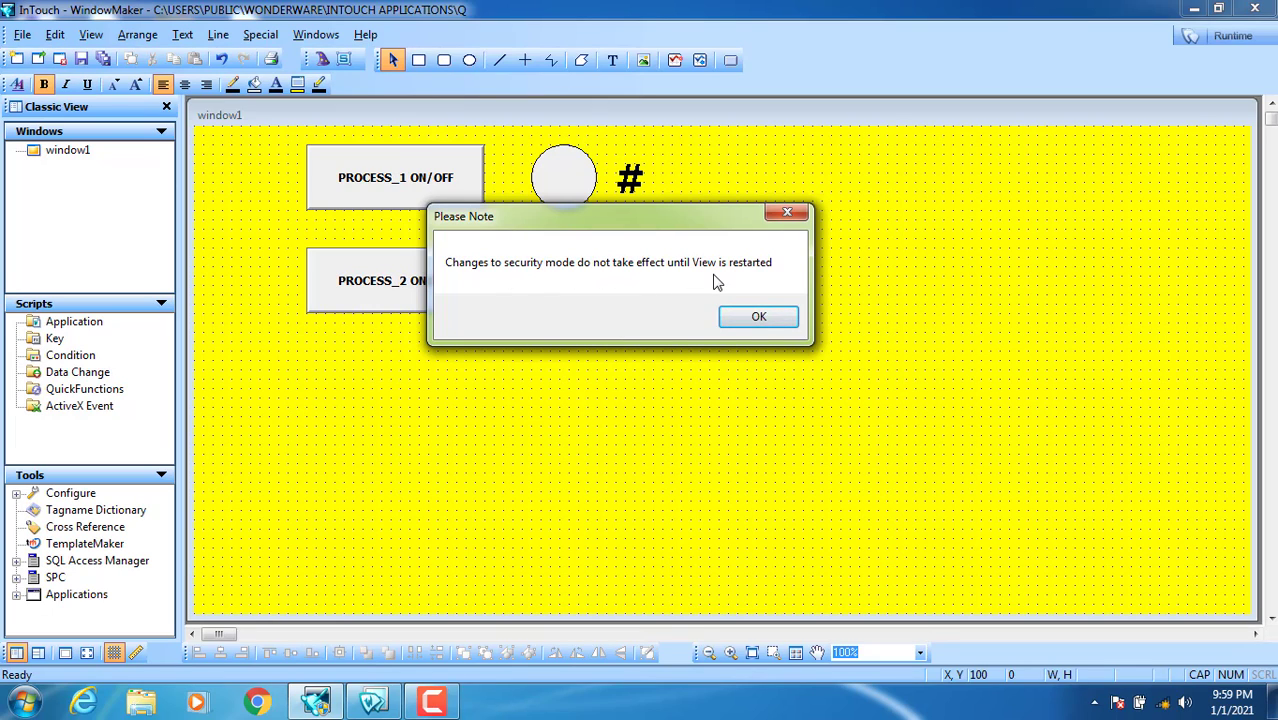
left_click(755, 320)
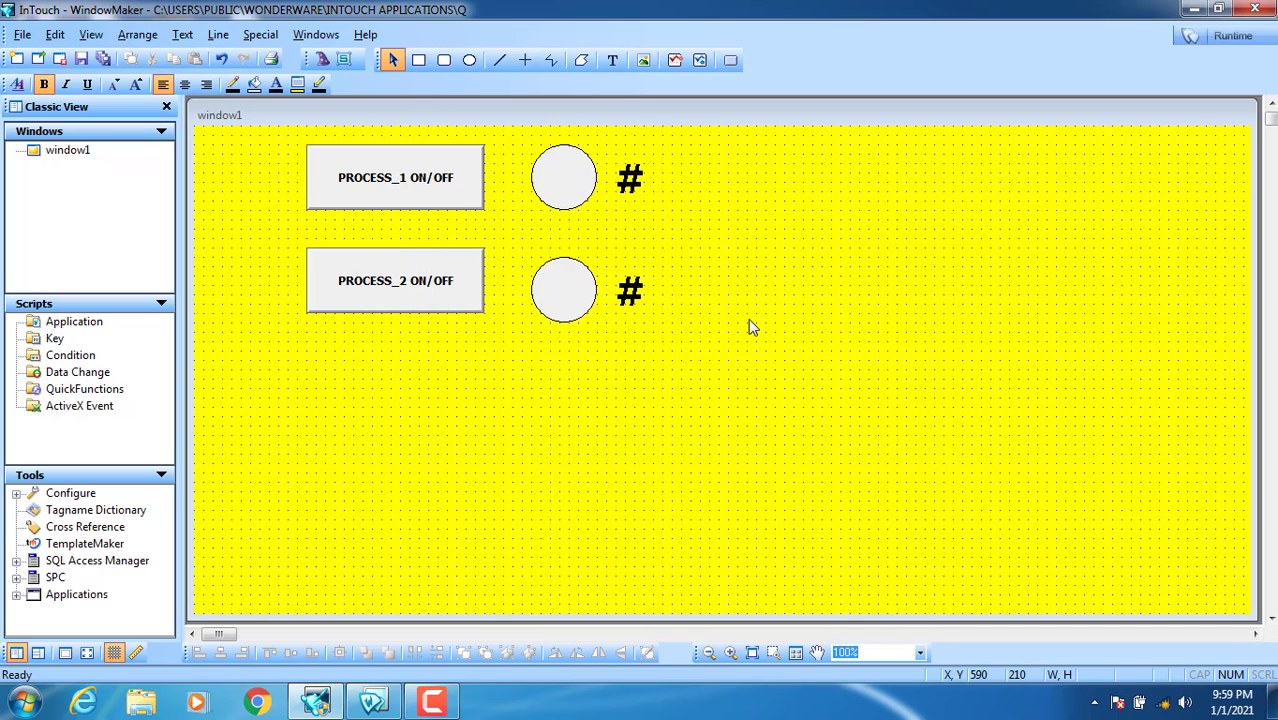
left_click(372, 703)
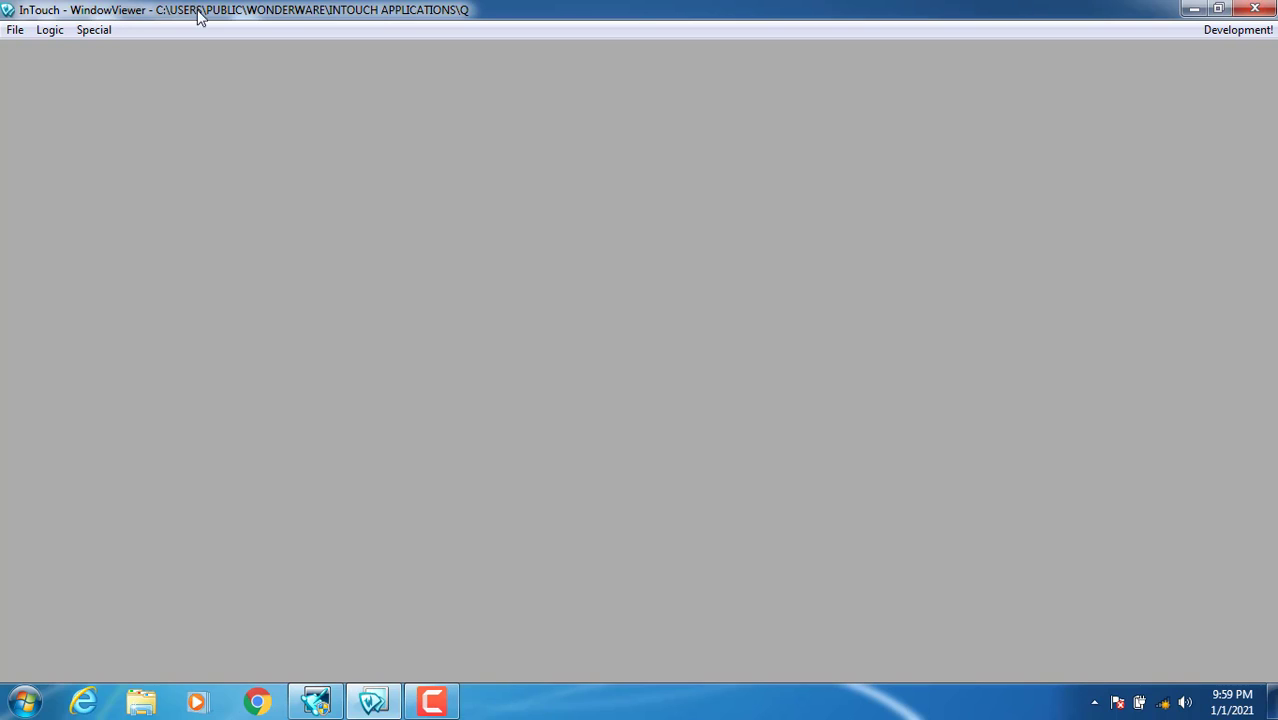
left_click(1238, 29)
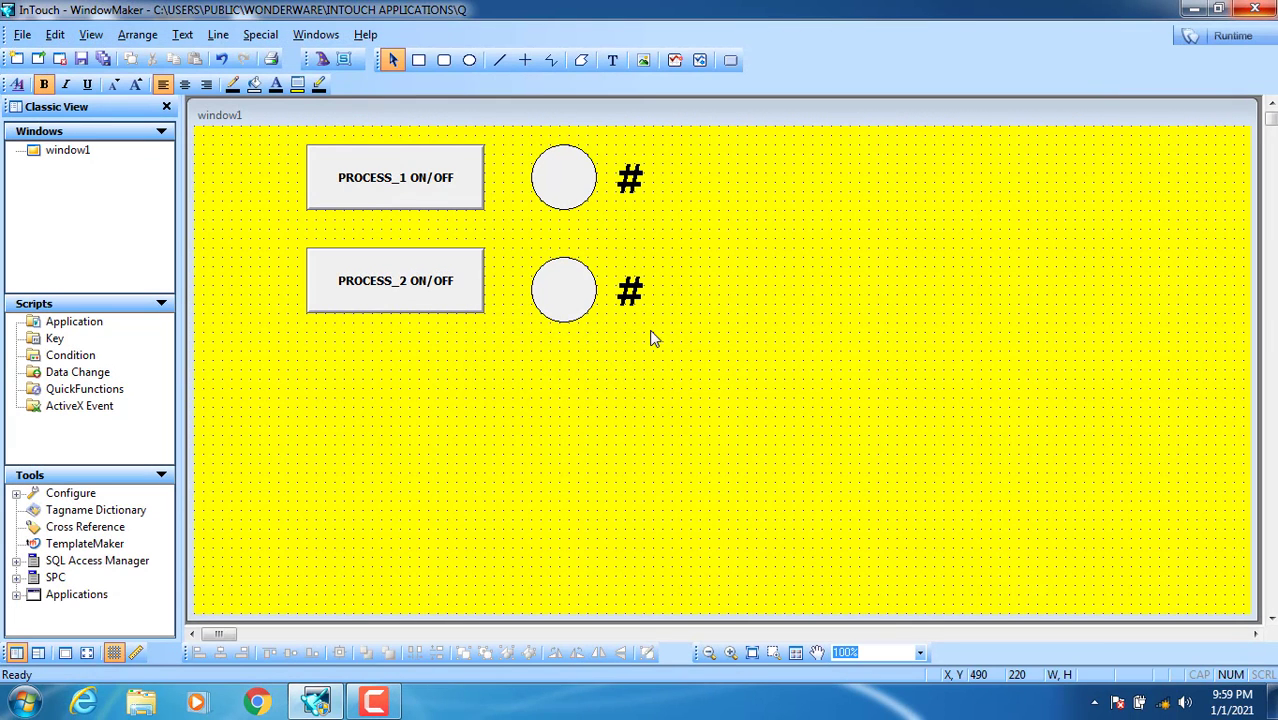
left_click(263, 36)
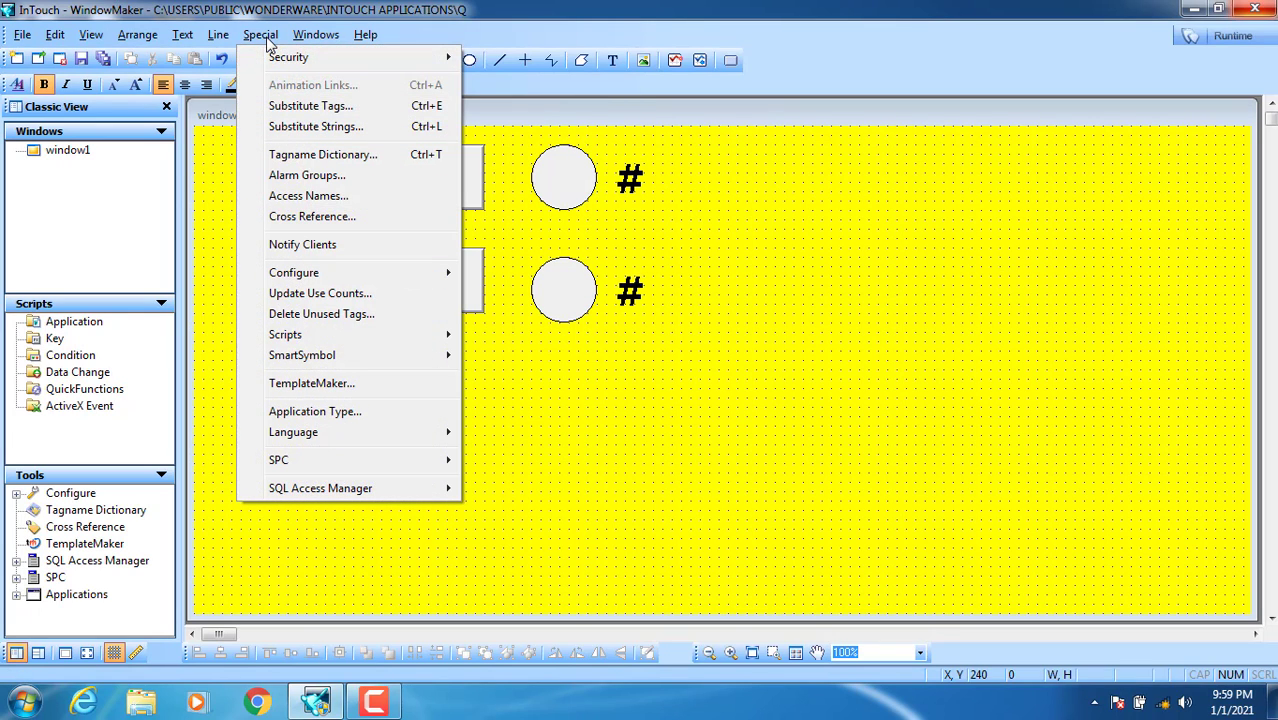
mouse_move(278, 57)
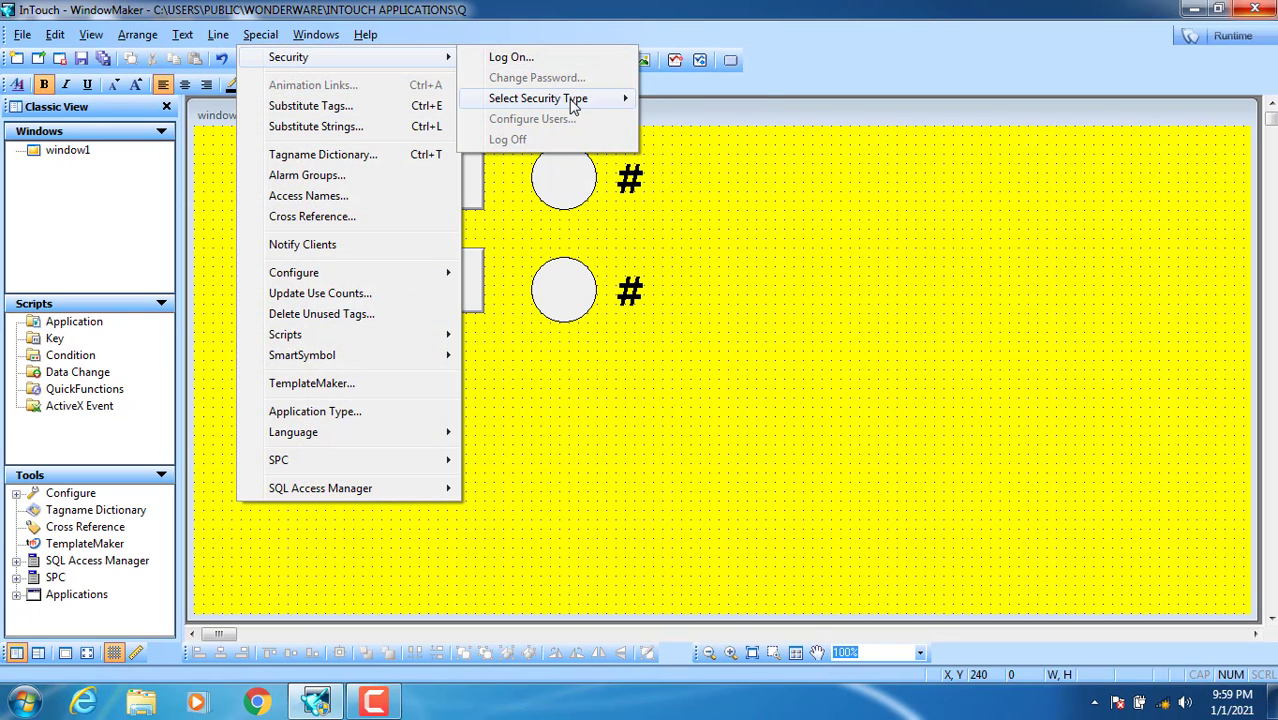
mouse_move(598, 102)
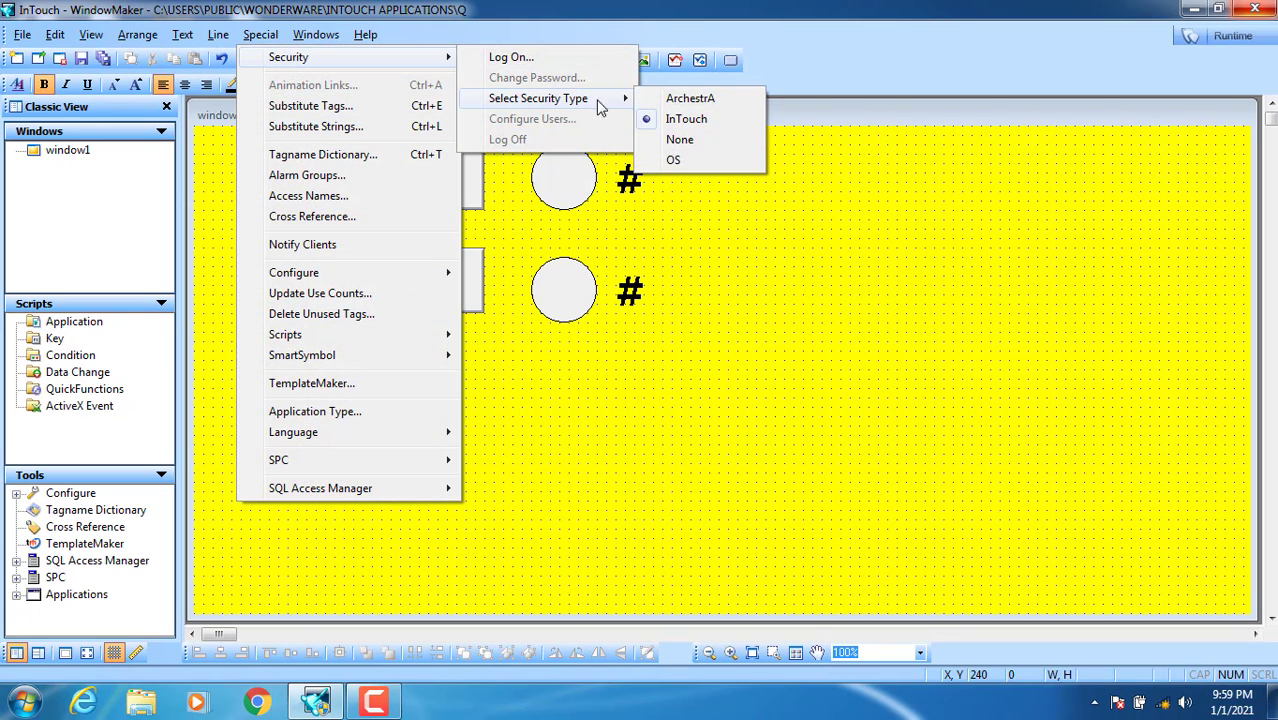
left_click(699, 122)
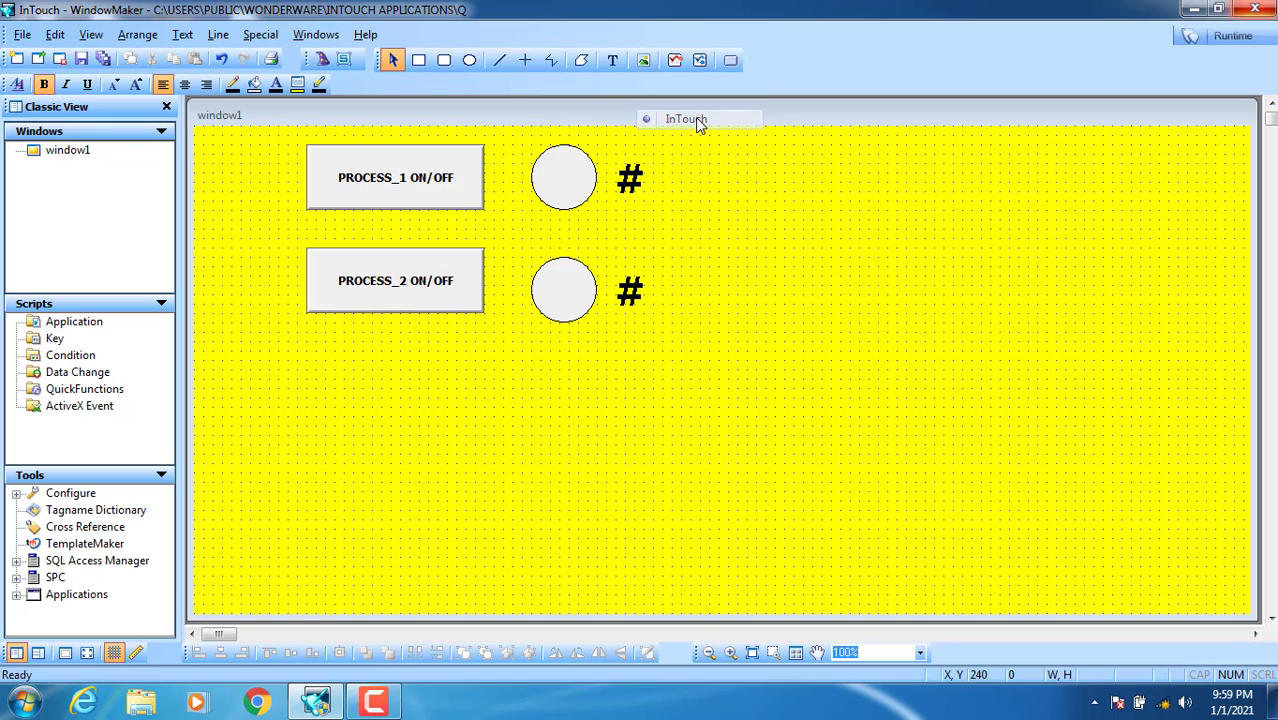
left_click(265, 36)
mouse_move(295, 57)
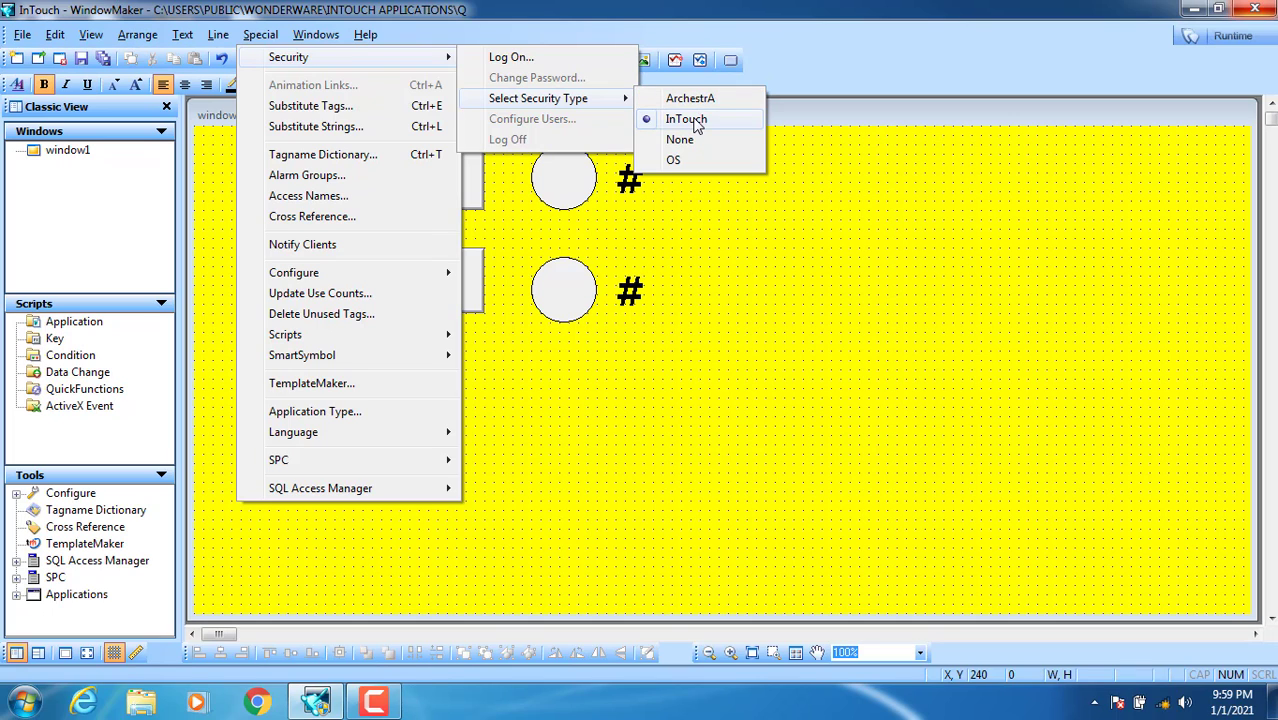
left_click(699, 122)
left_click(263, 35)
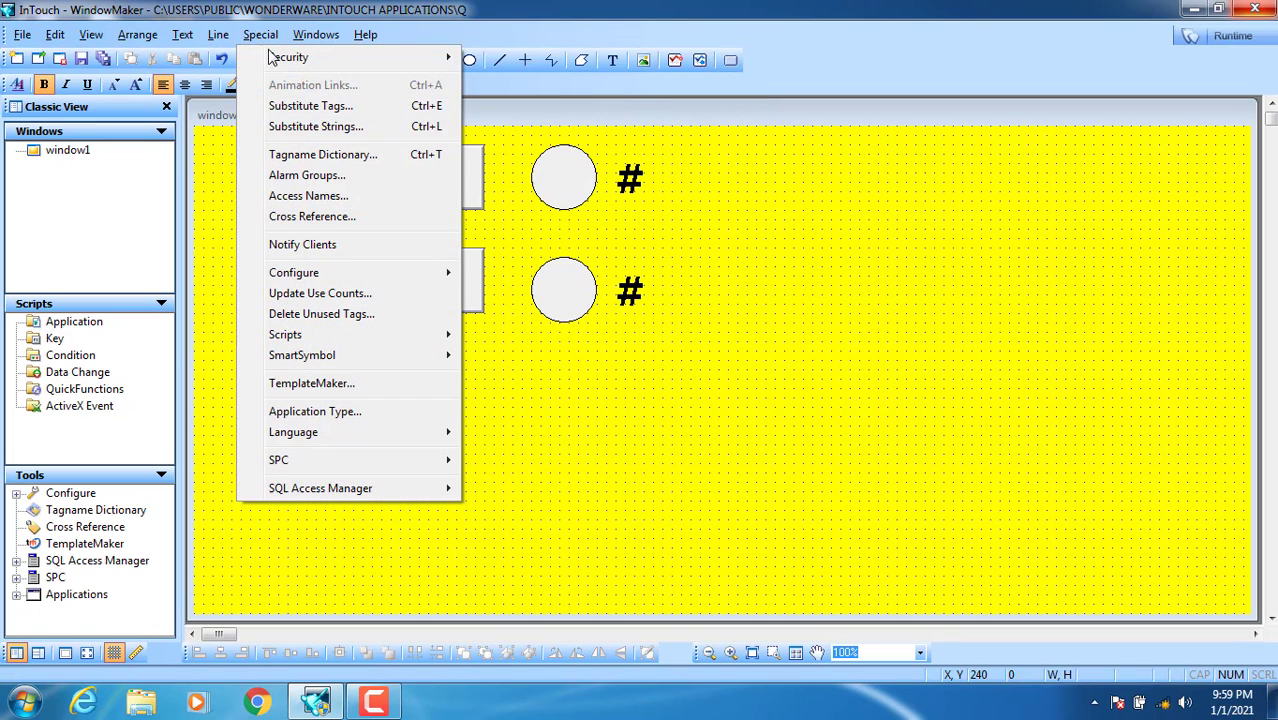
Step: Log on with the administrator user name and its password
mouse_move(345, 66)
left_click(490, 60)
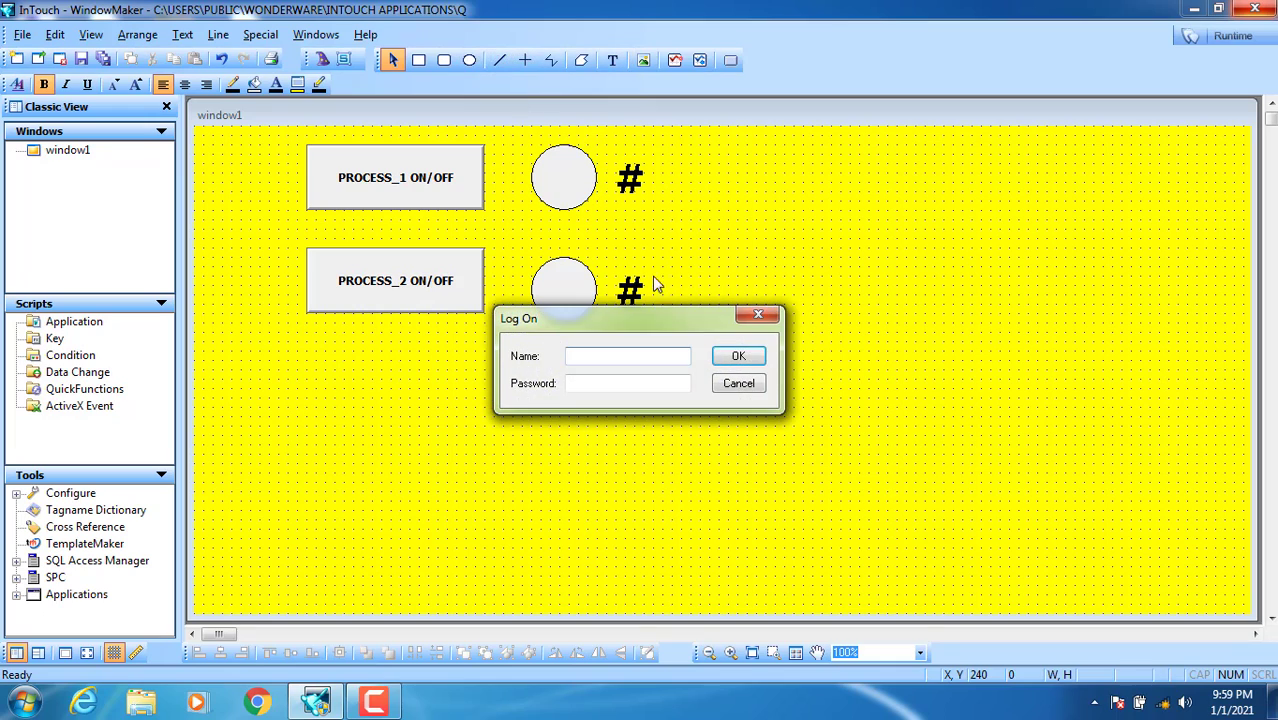
left_click_drag(634, 320, 814, 135)
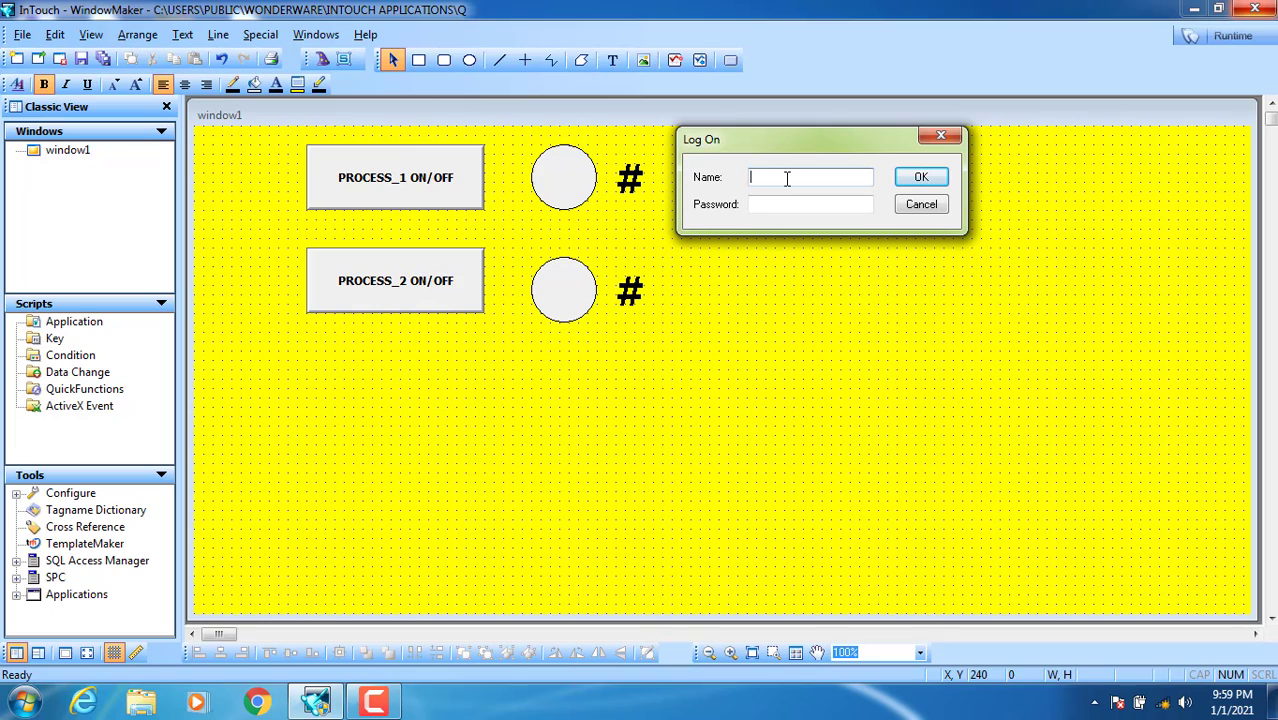
type("administrator")
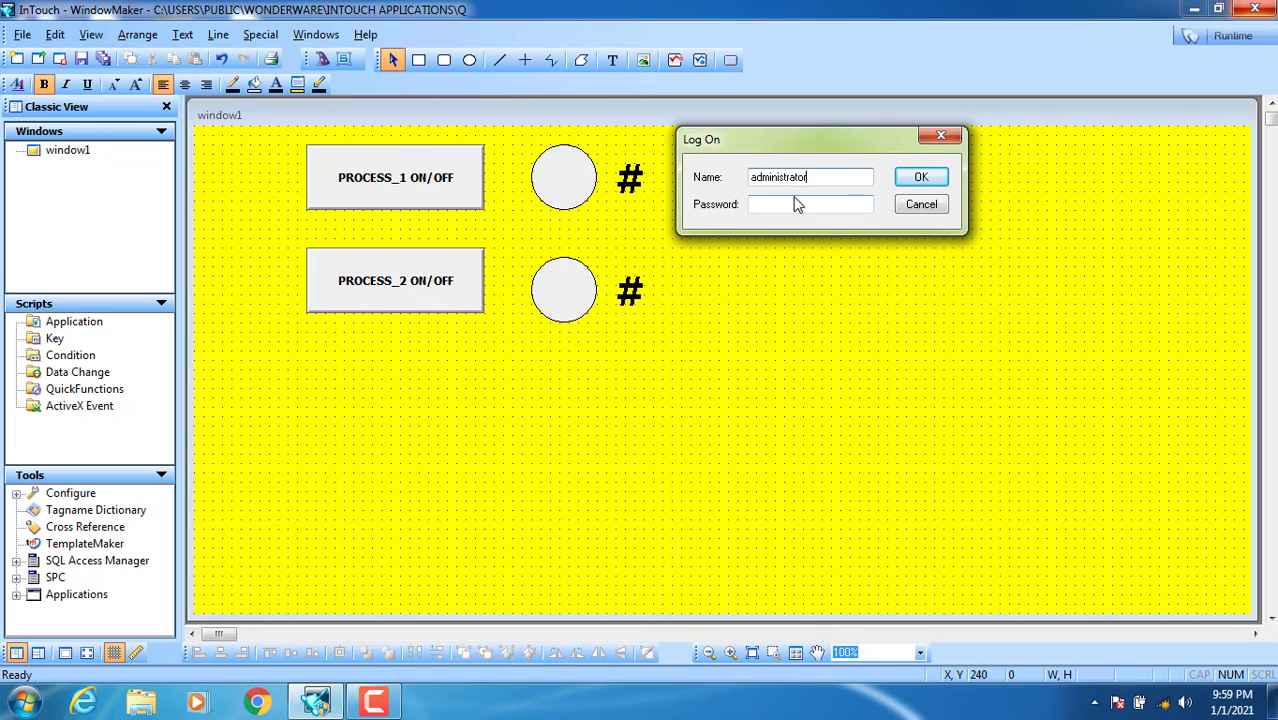
left_click_drag(805, 177, 739, 180)
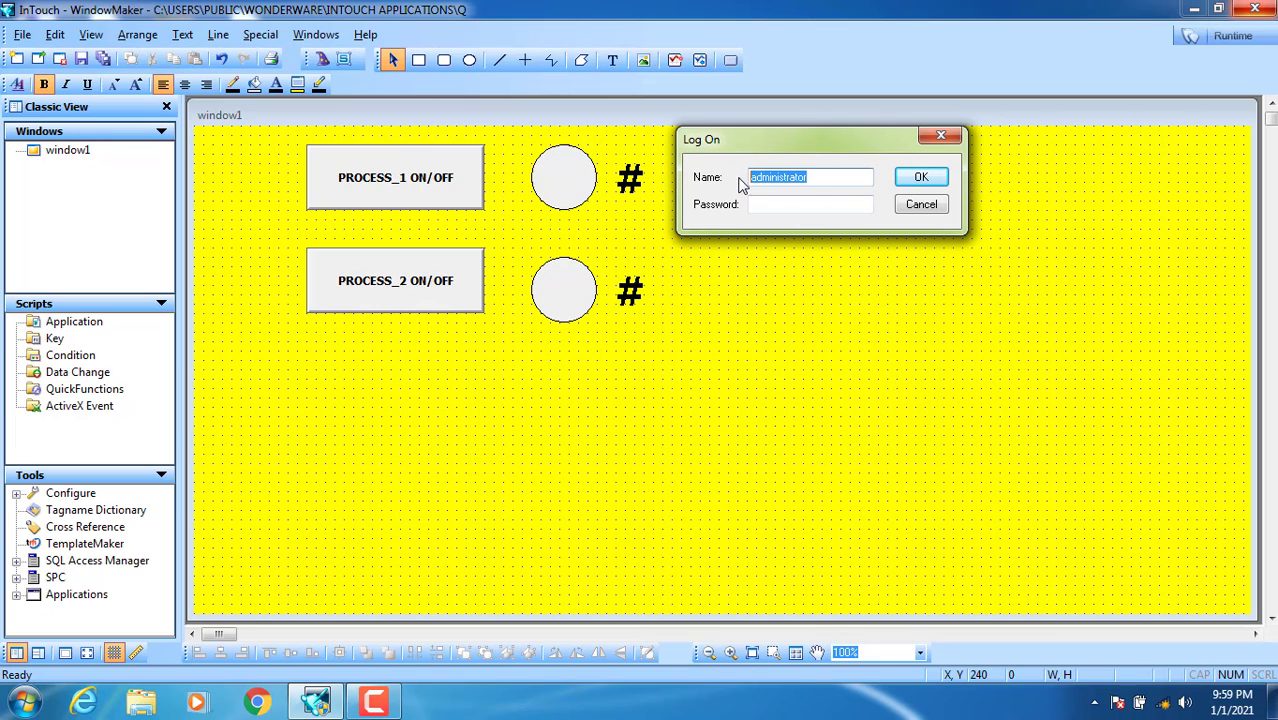
left_click(773, 205)
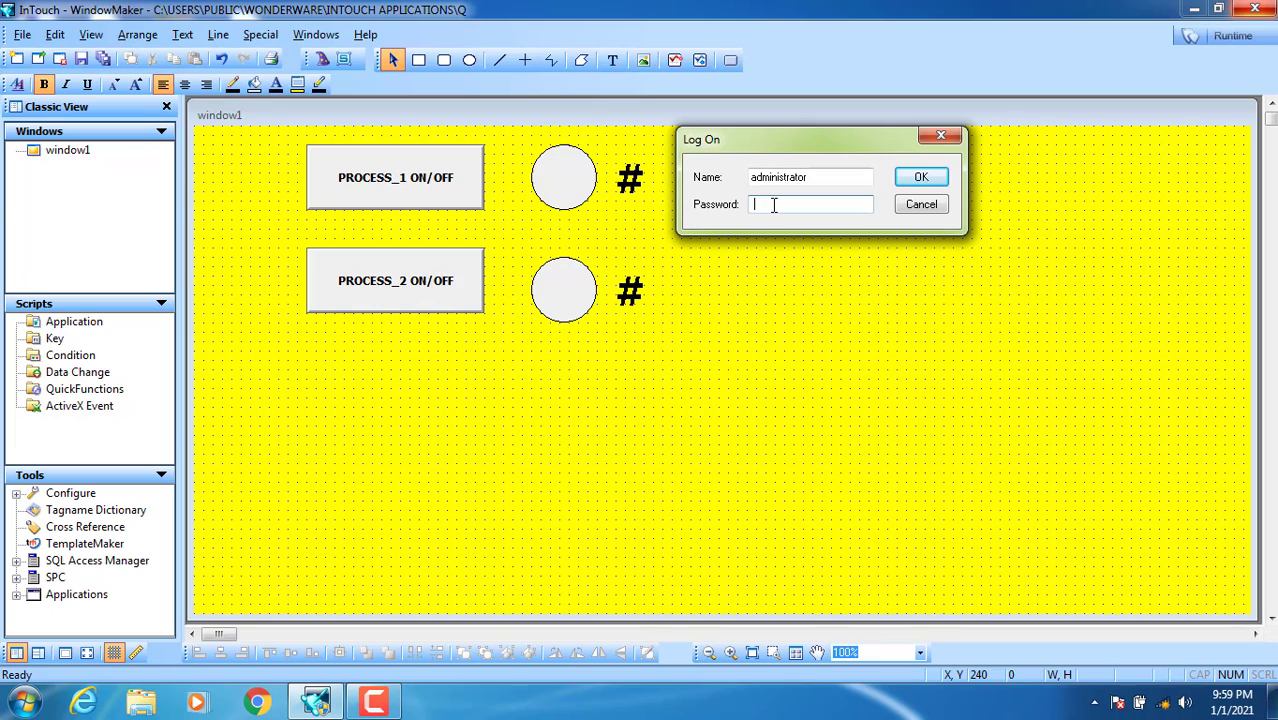
type("password12")
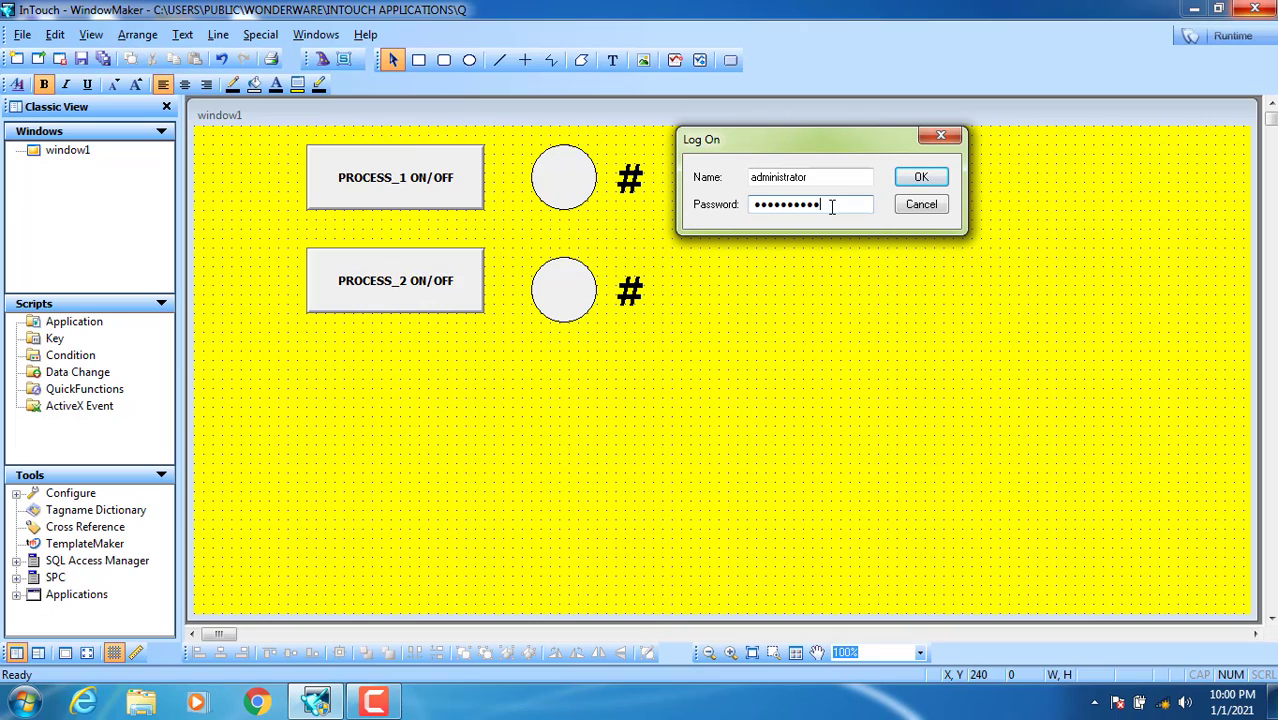
left_click(800, 180)
double_click(800, 180)
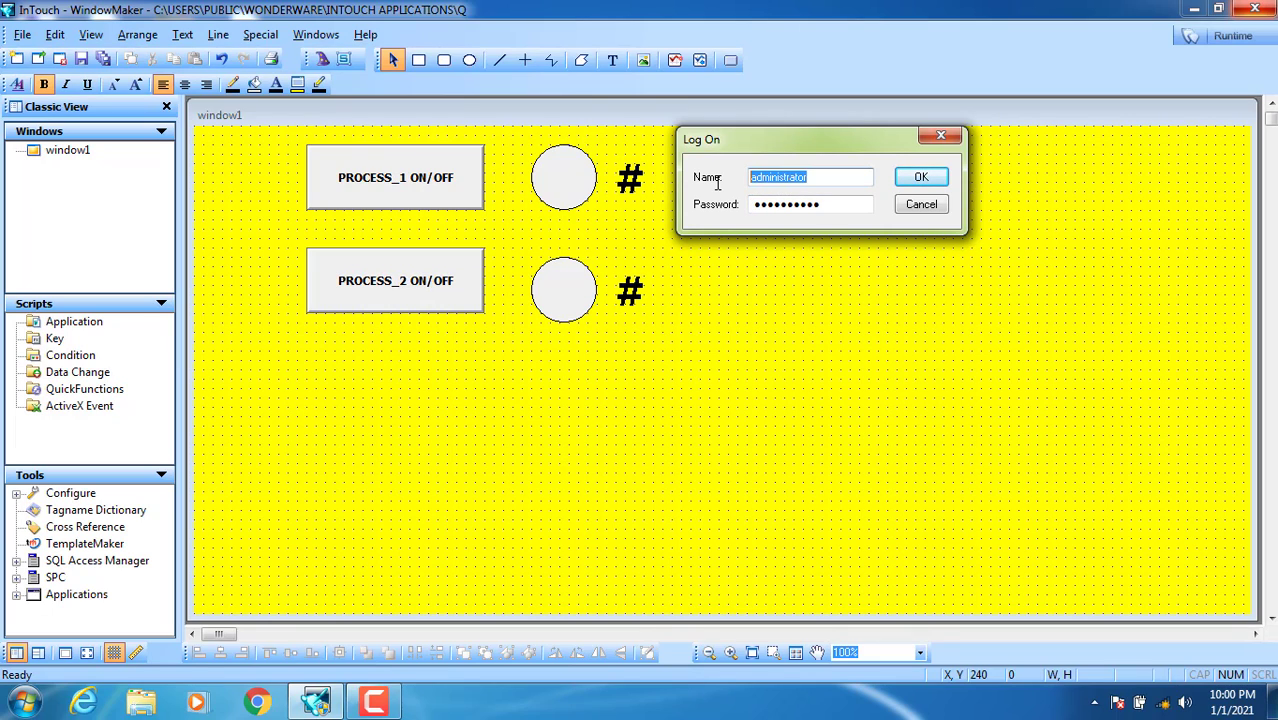
left_click(920, 180)
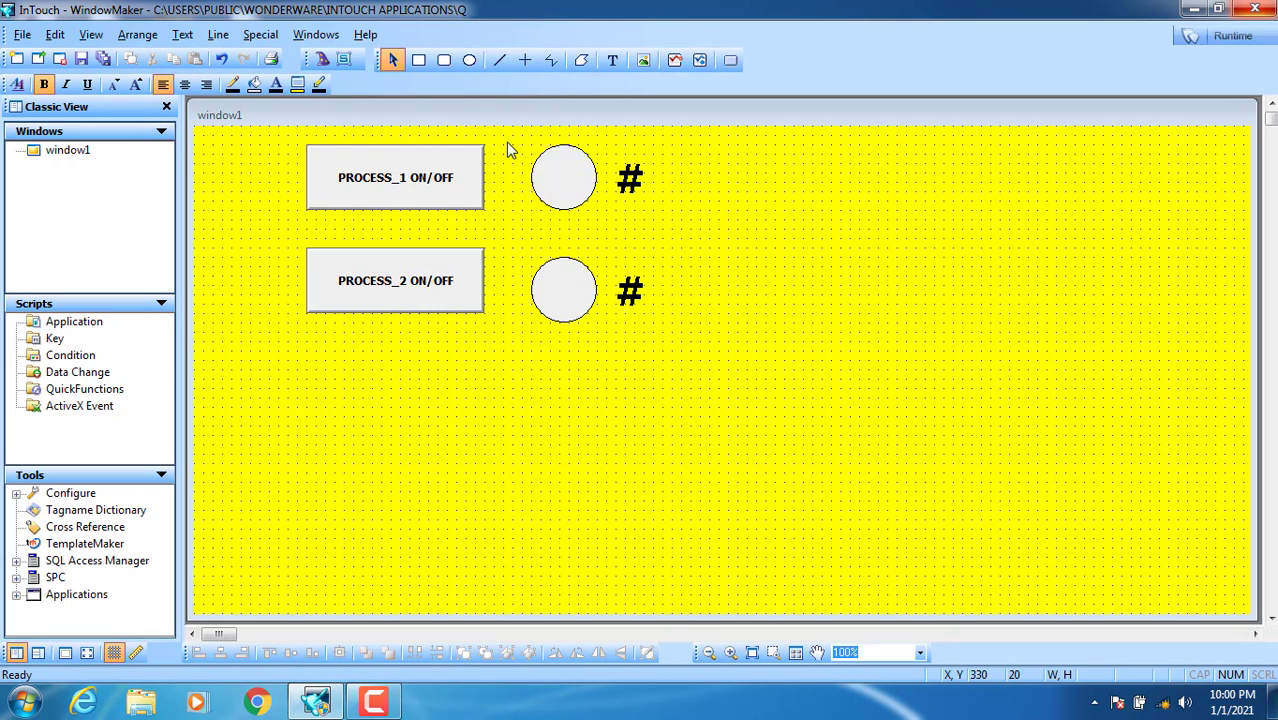
Step: Browse the options under the Special > Security menu
left_click(260, 34)
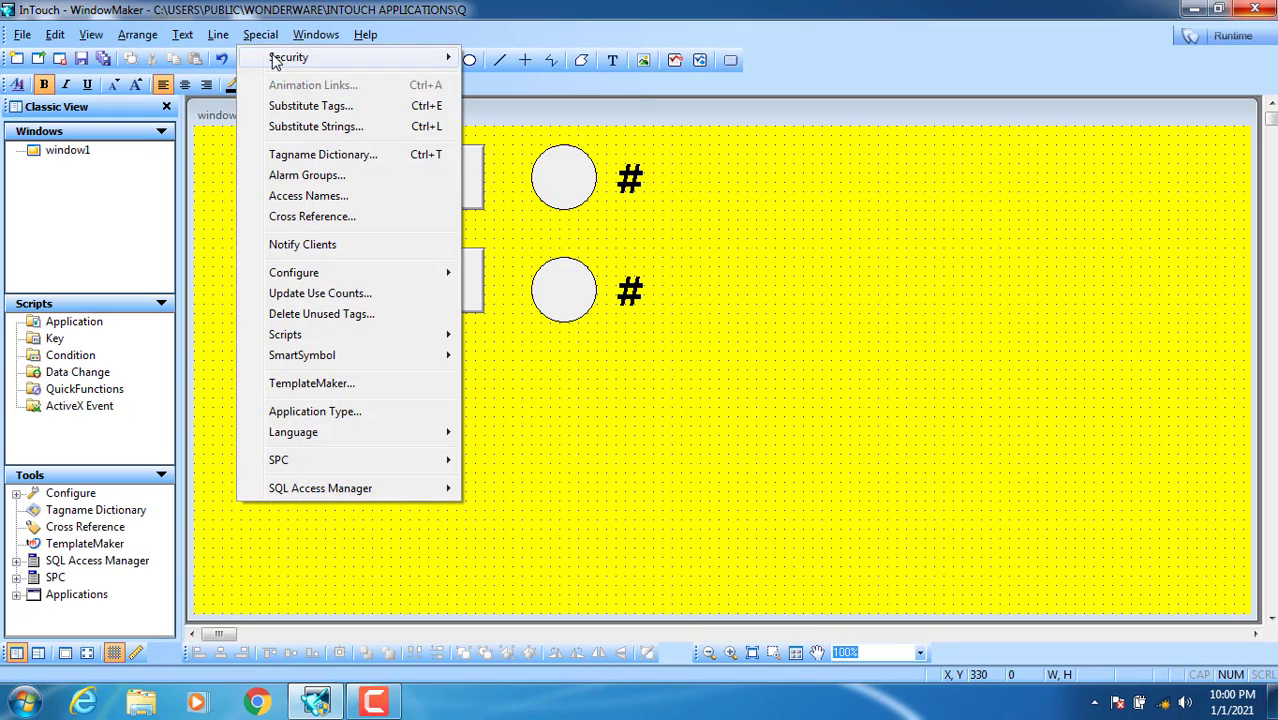
mouse_move(282, 58)
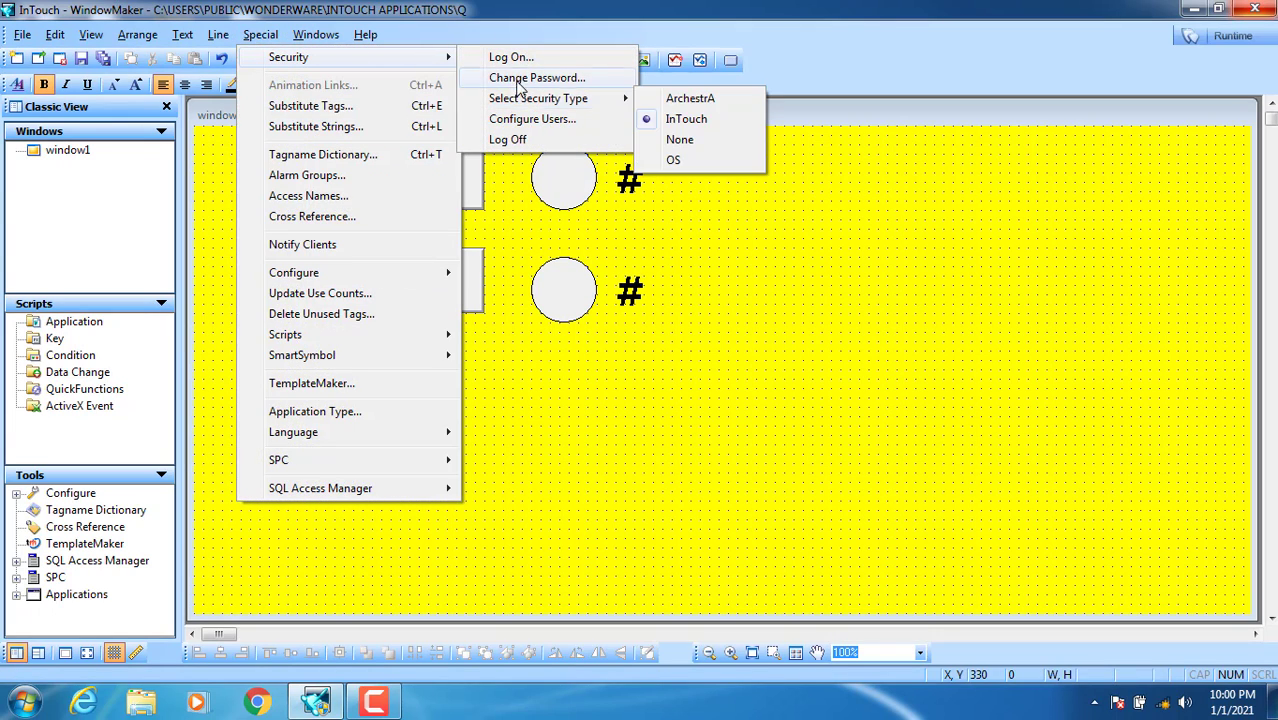
mouse_move(450, 62)
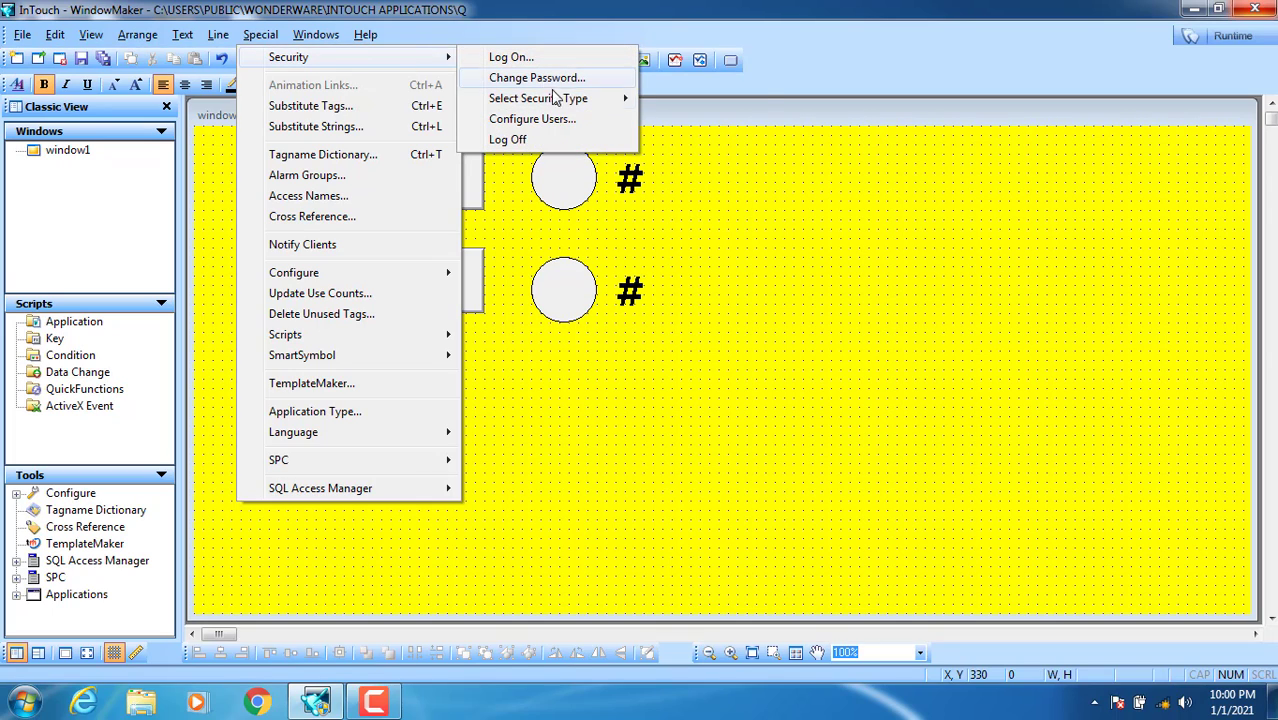
mouse_move(562, 99)
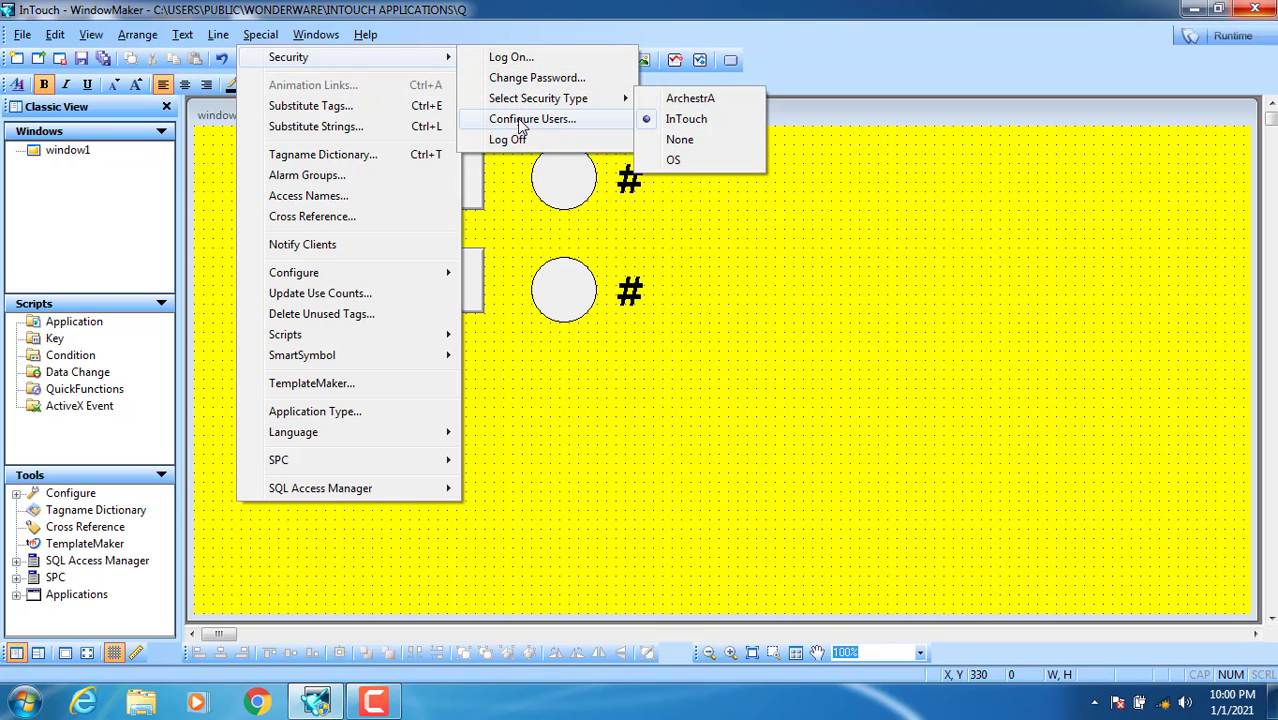
Step: Add user operator1 with its password and access level 8
left_click(553, 123)
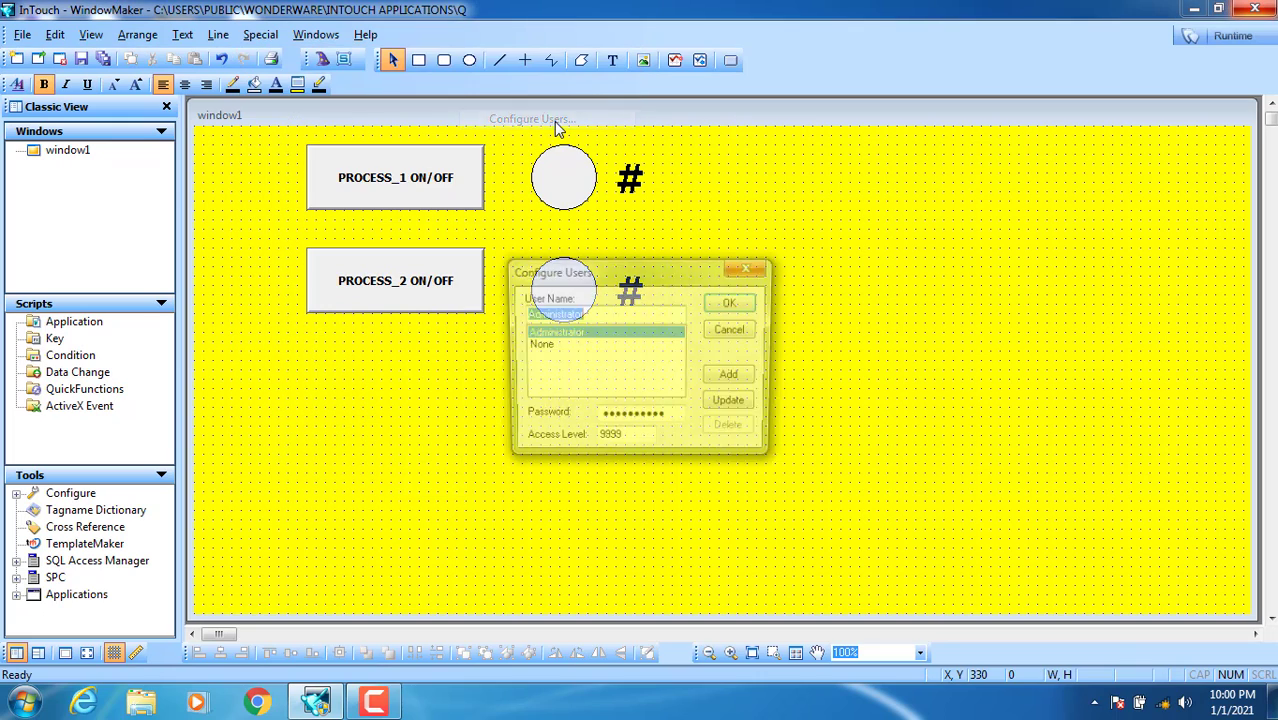
left_click_drag(600, 265, 786, 141)
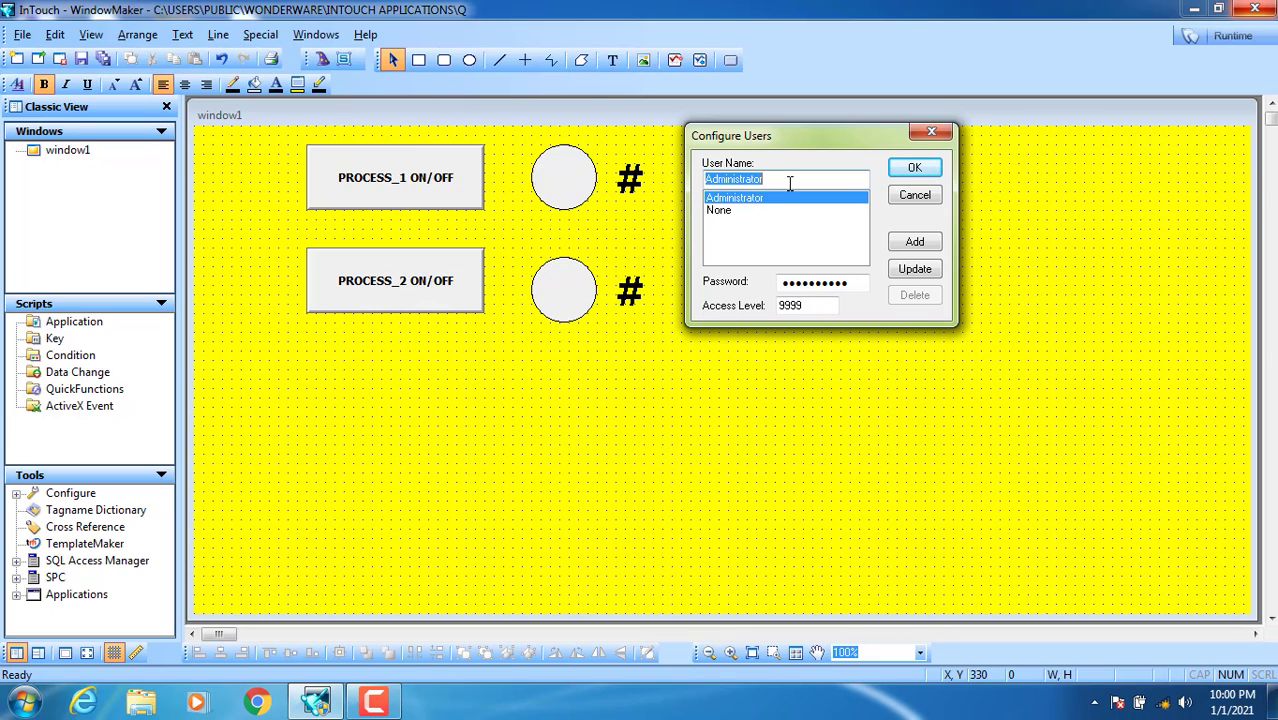
type("o")
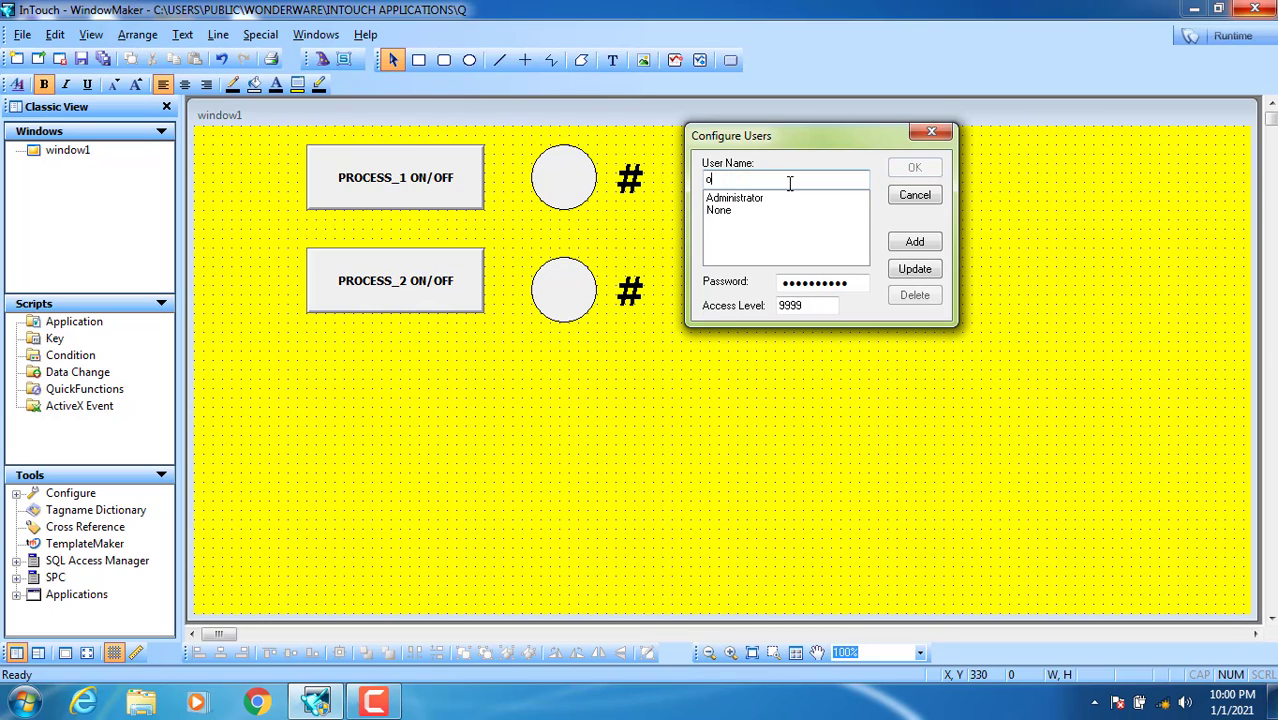
type("perator1")
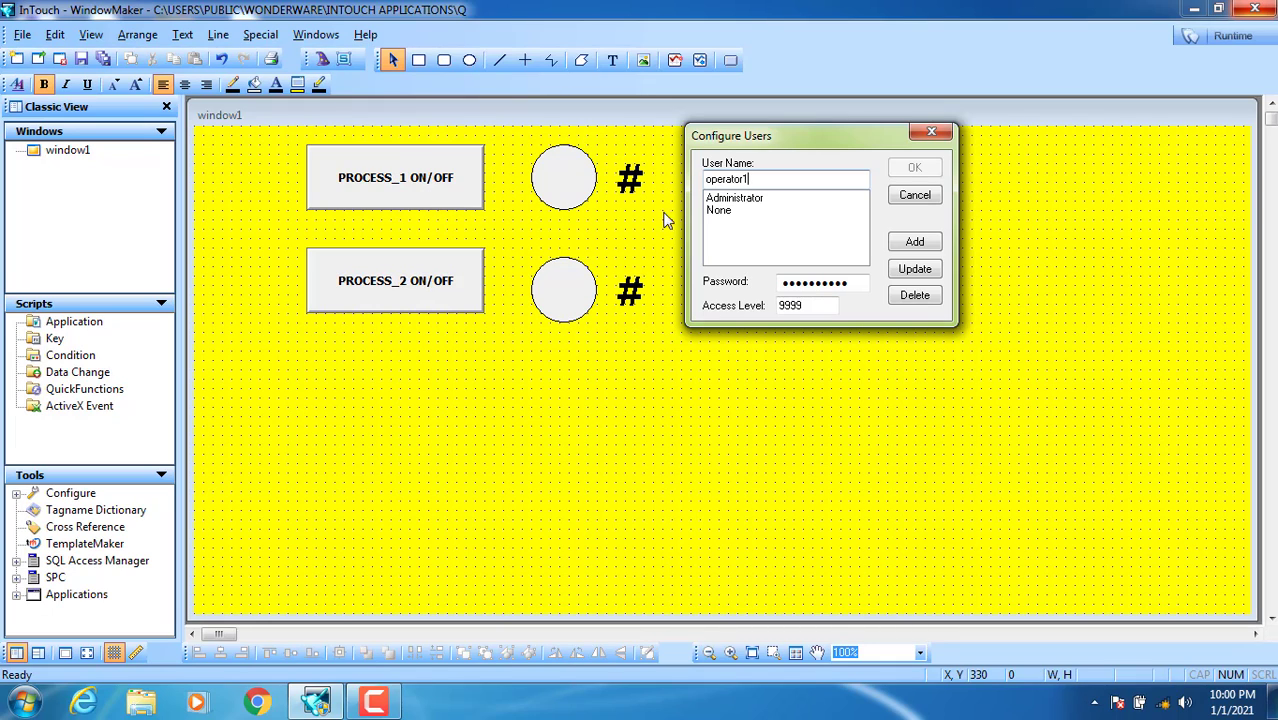
double_click(848, 283)
key("BackSpace")
key("ctrl+z")
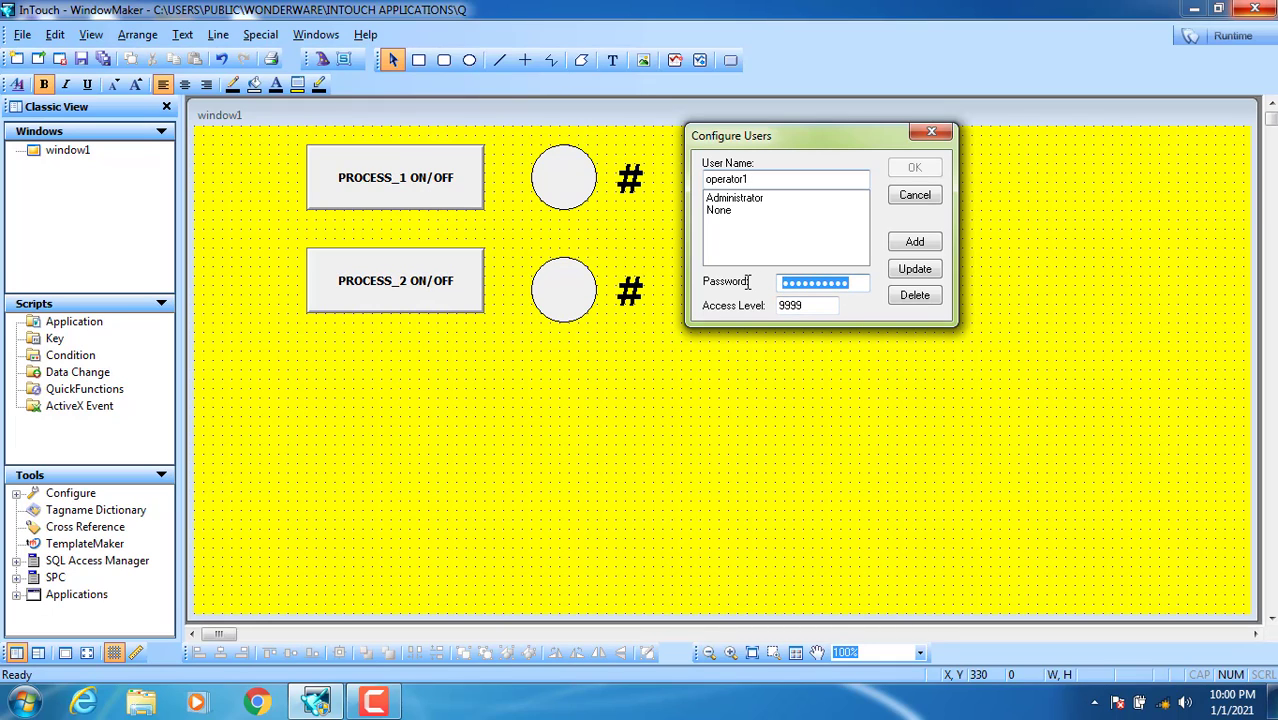
type("123")
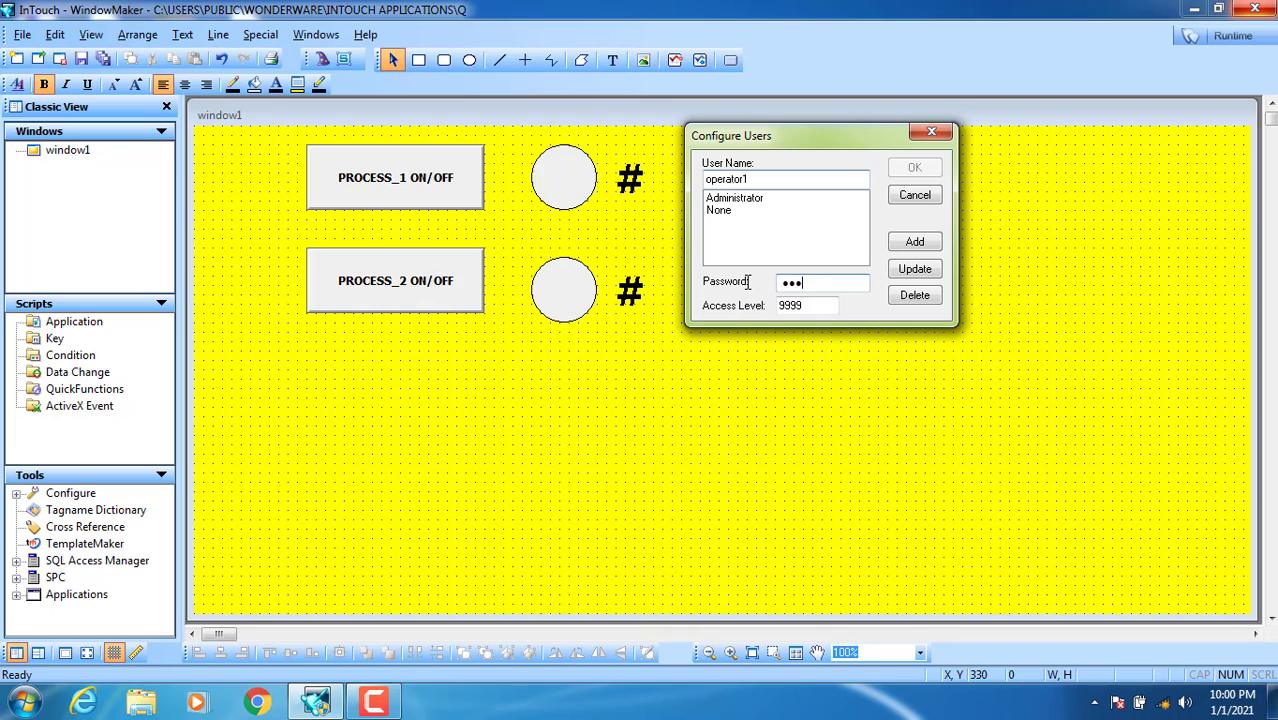
double_click(804, 306)
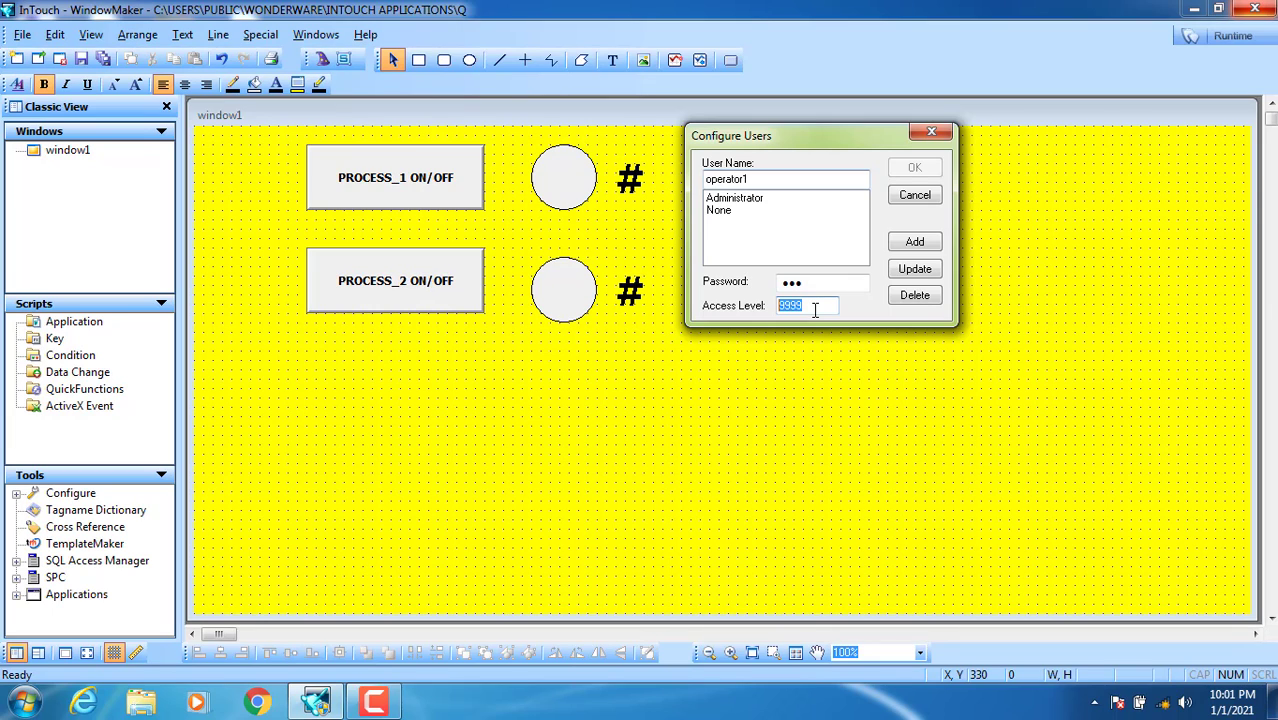
type("8")
left_click(905, 250)
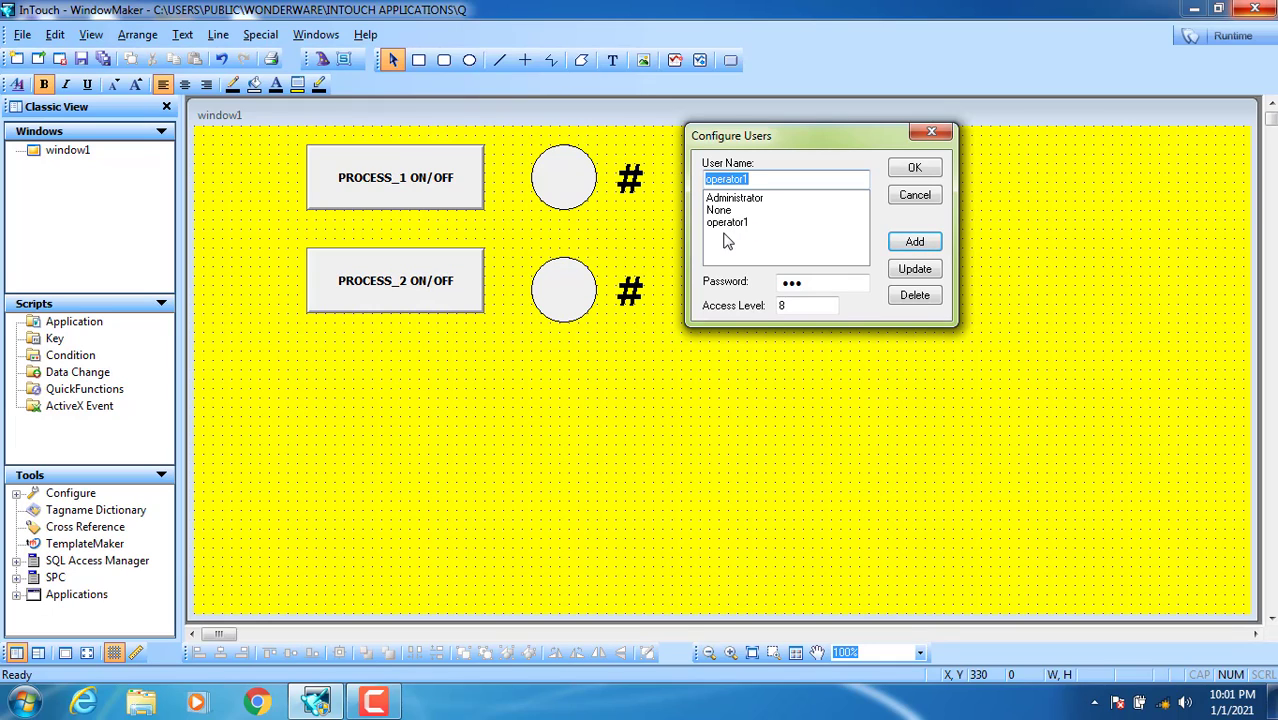
Step: Add user operator2 with its password and access level 88
left_click(757, 177)
key("BackSpace")
type("2")
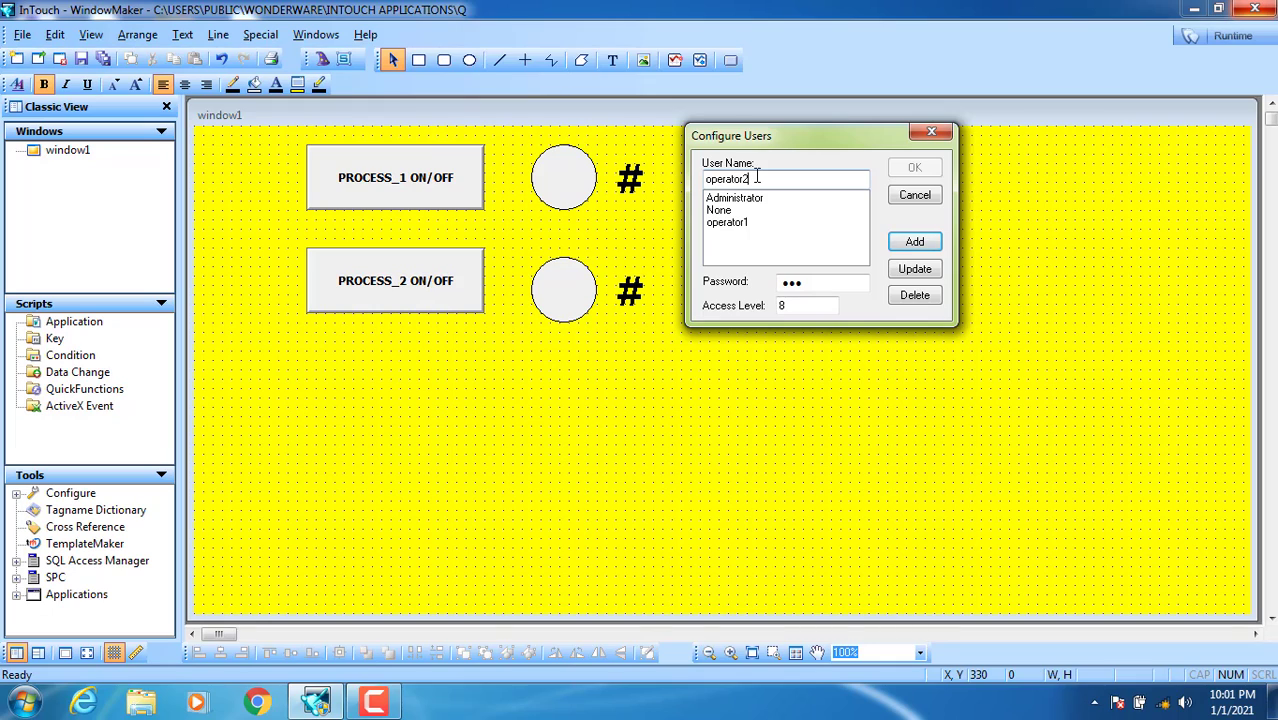
double_click(787, 283)
type("123")
left_click(802, 308)
type("88")
left_click(914, 243)
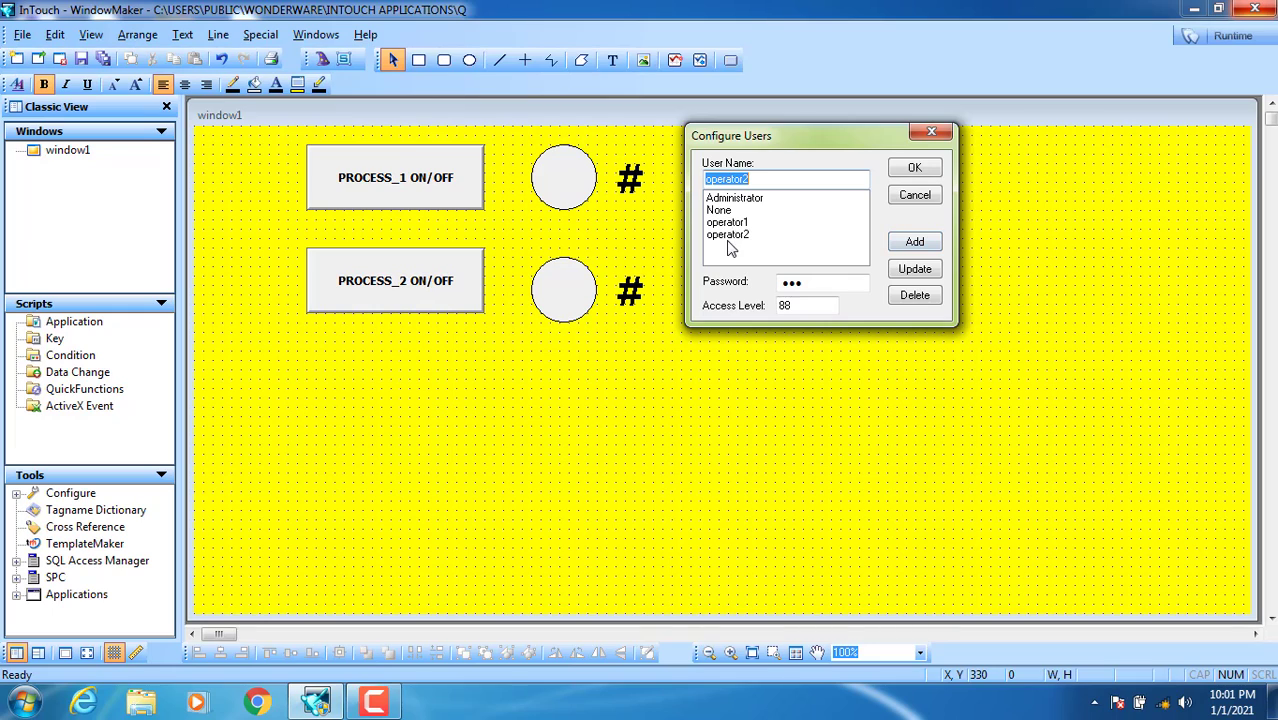
Step: Add user master with its password and access level 888, then close user configuration
type("master")
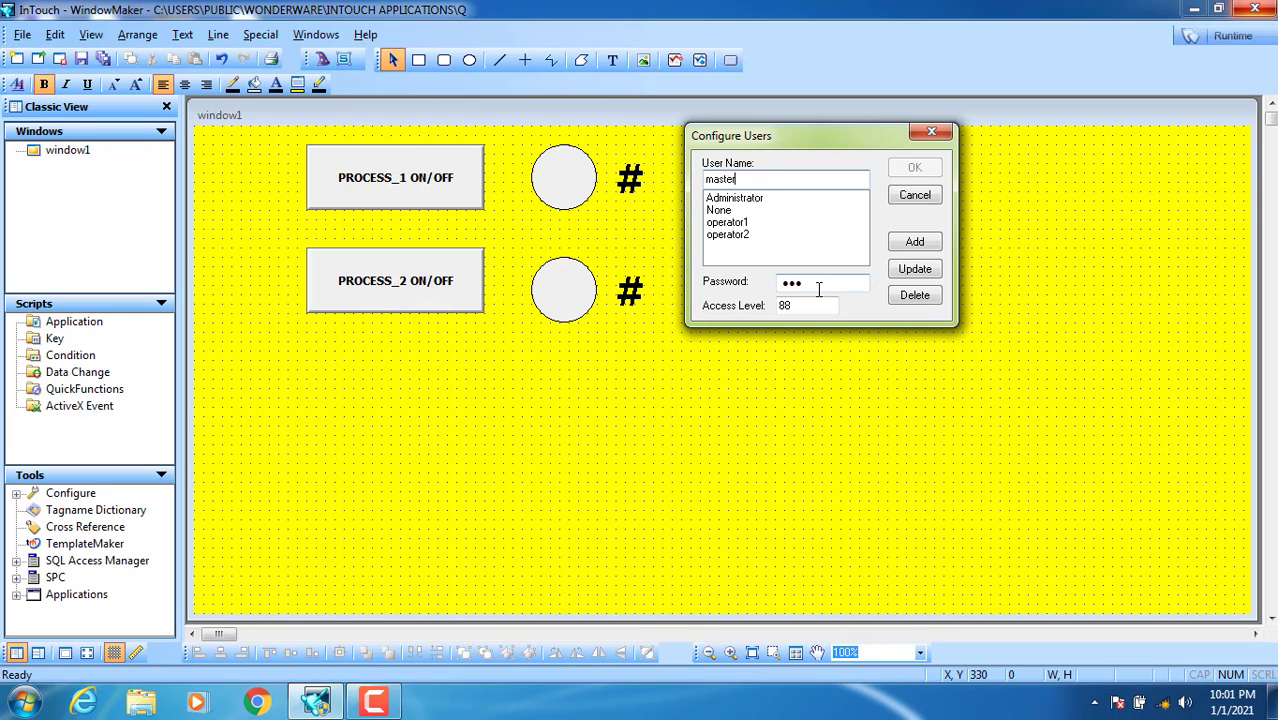
left_click_drag(821, 283, 767, 285)
type("123")
left_click_drag(806, 307, 757, 310)
type("888")
left_click(903, 243)
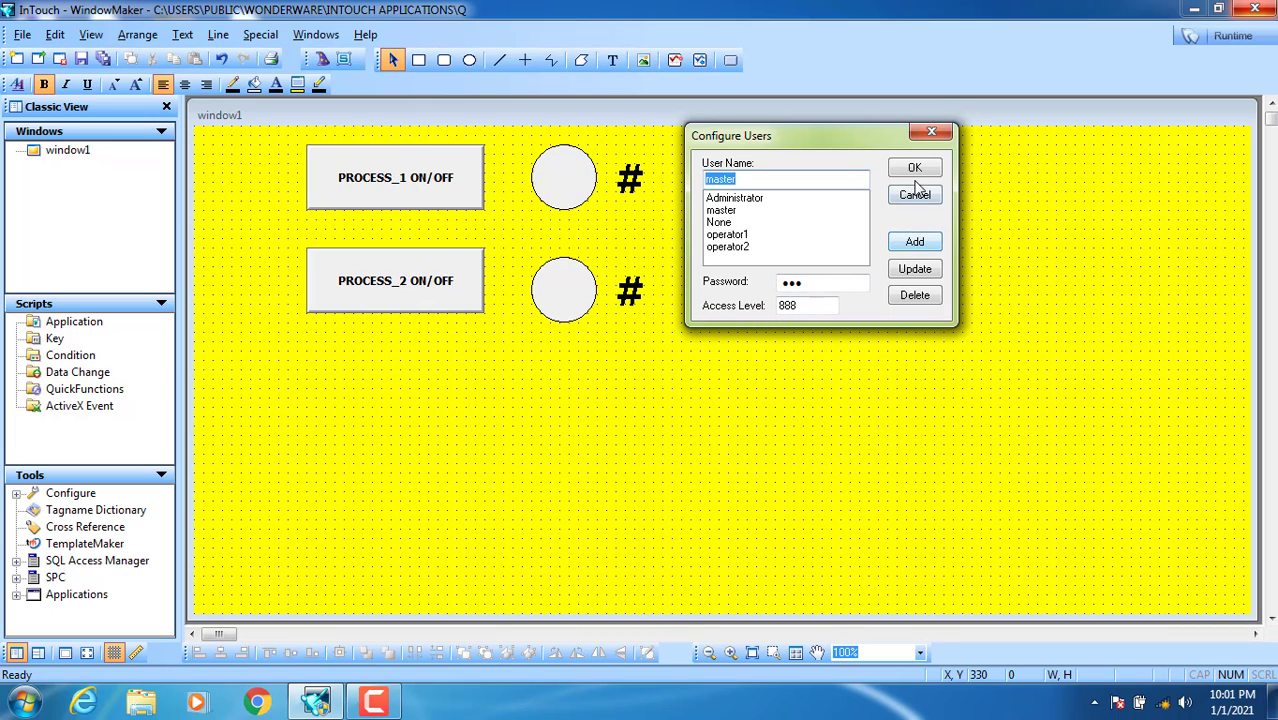
left_click(916, 171)
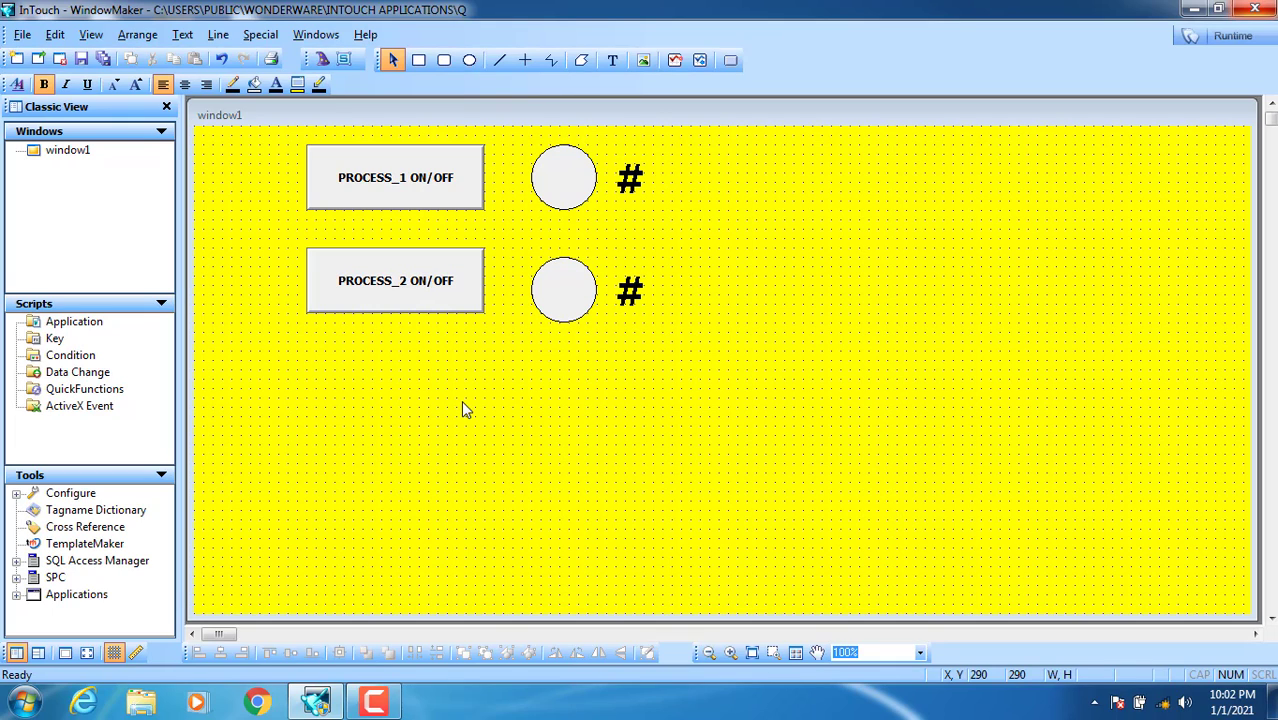
Step: Open the Visibility link for the PROCESS_1 ON/OFF button, reopening it after one cancel
double_click(386, 192)
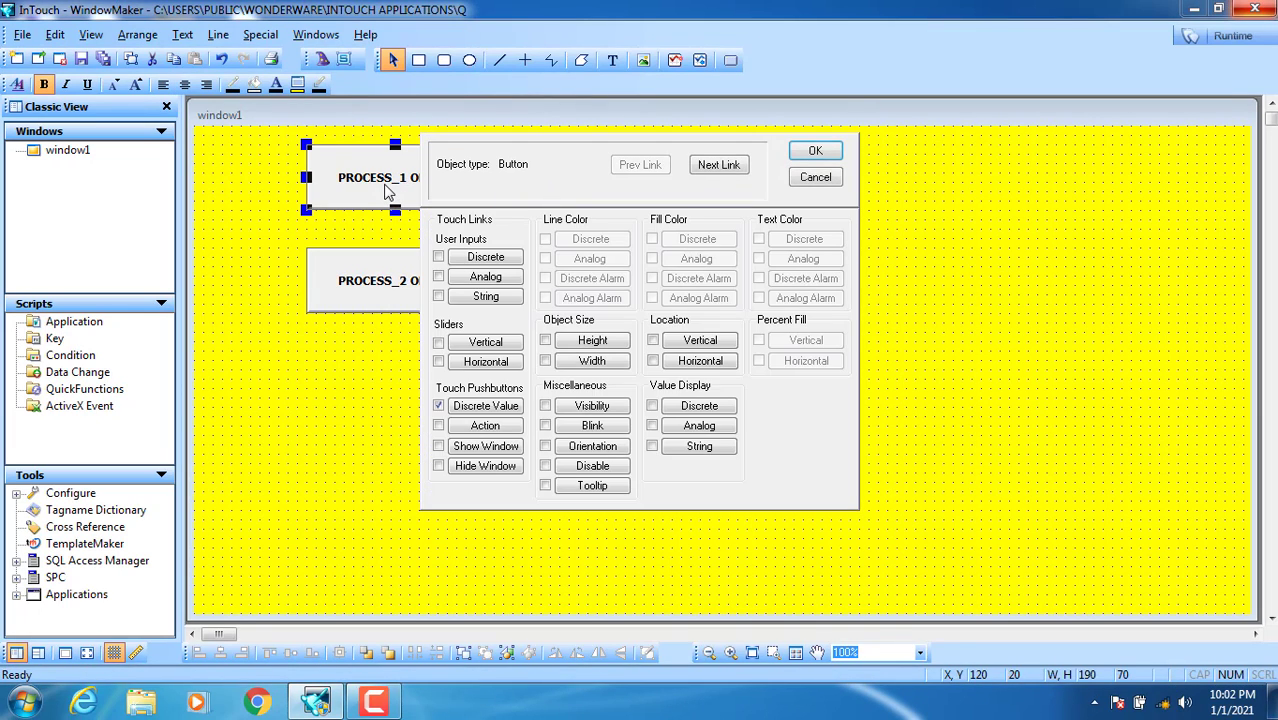
left_click(593, 406)
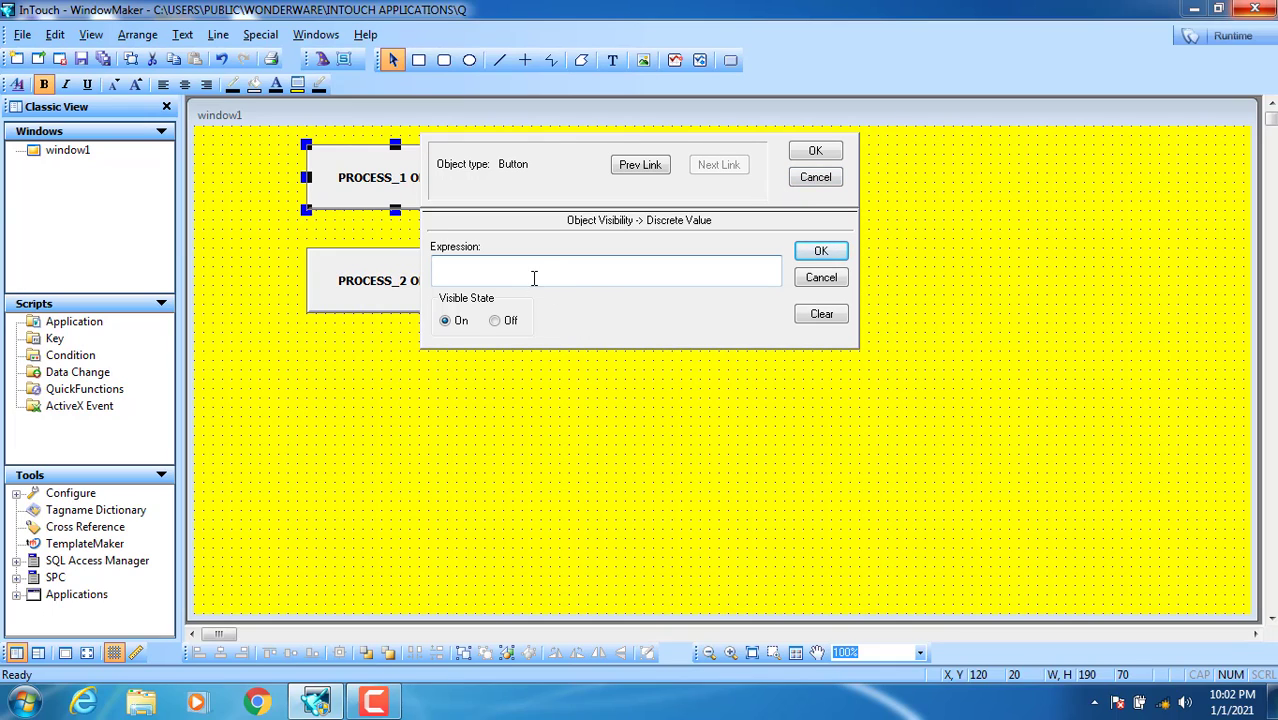
left_click(815, 177)
double_click(442, 194)
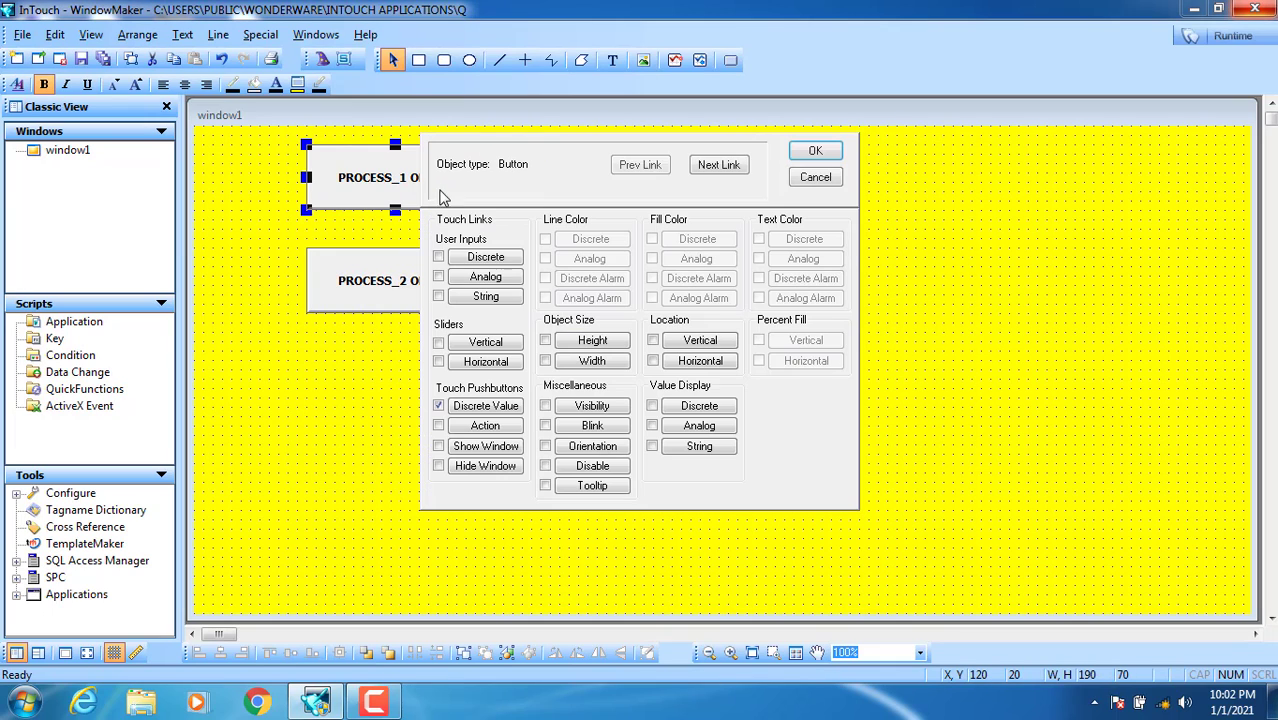
left_click(599, 409)
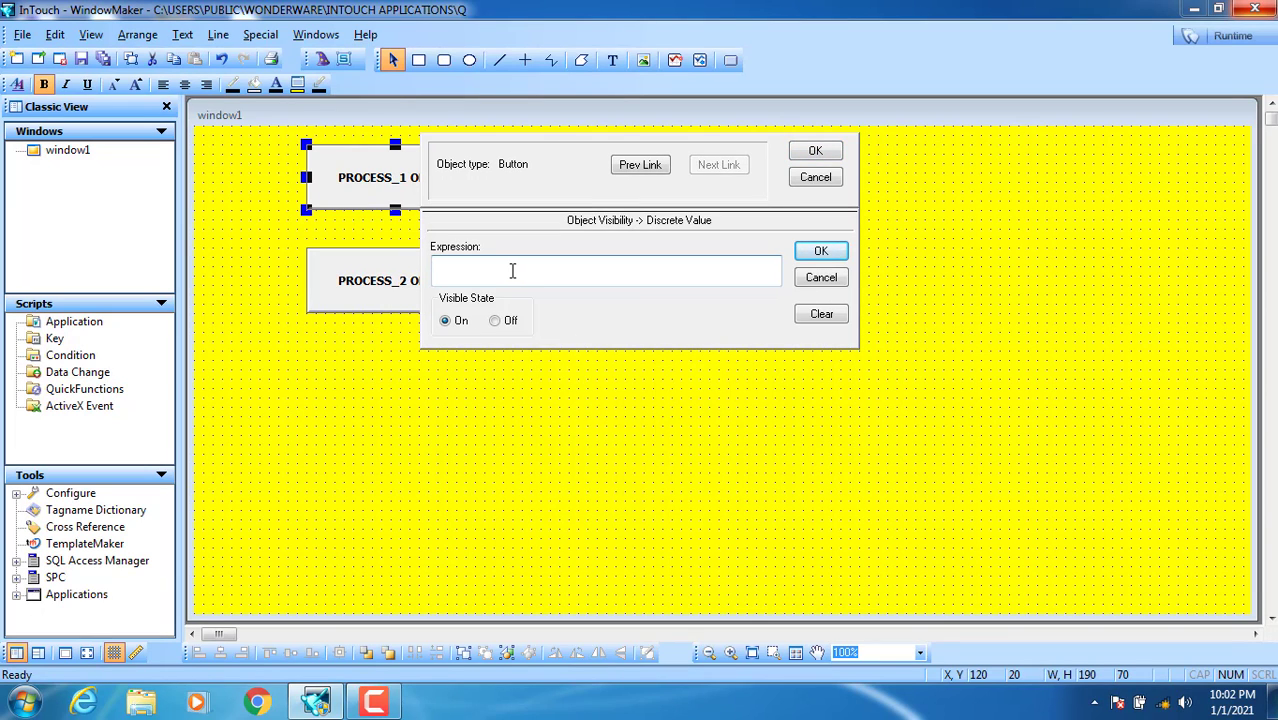
Step: Start the visibility expression with the $AccessLevel tag followed by ==8
double_click(512, 270)
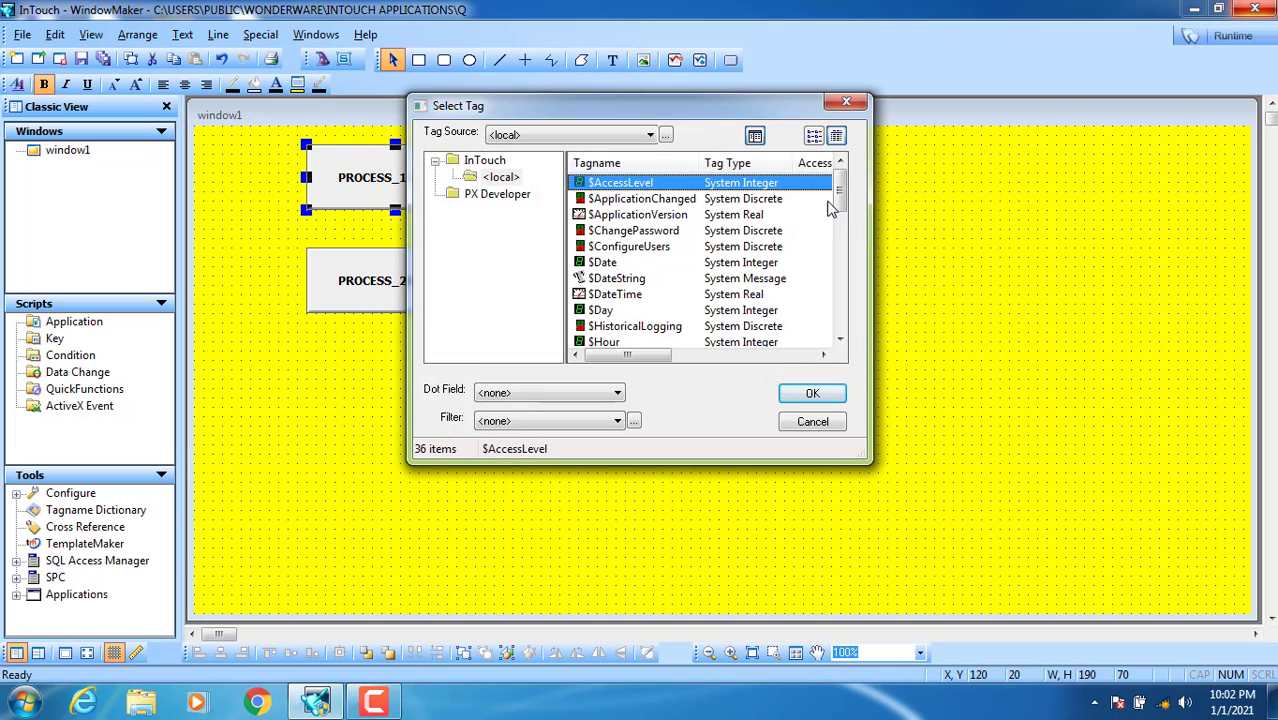
left_click(604, 197)
left_click(603, 187)
left_click(608, 200)
left_click(610, 215)
left_click(610, 247)
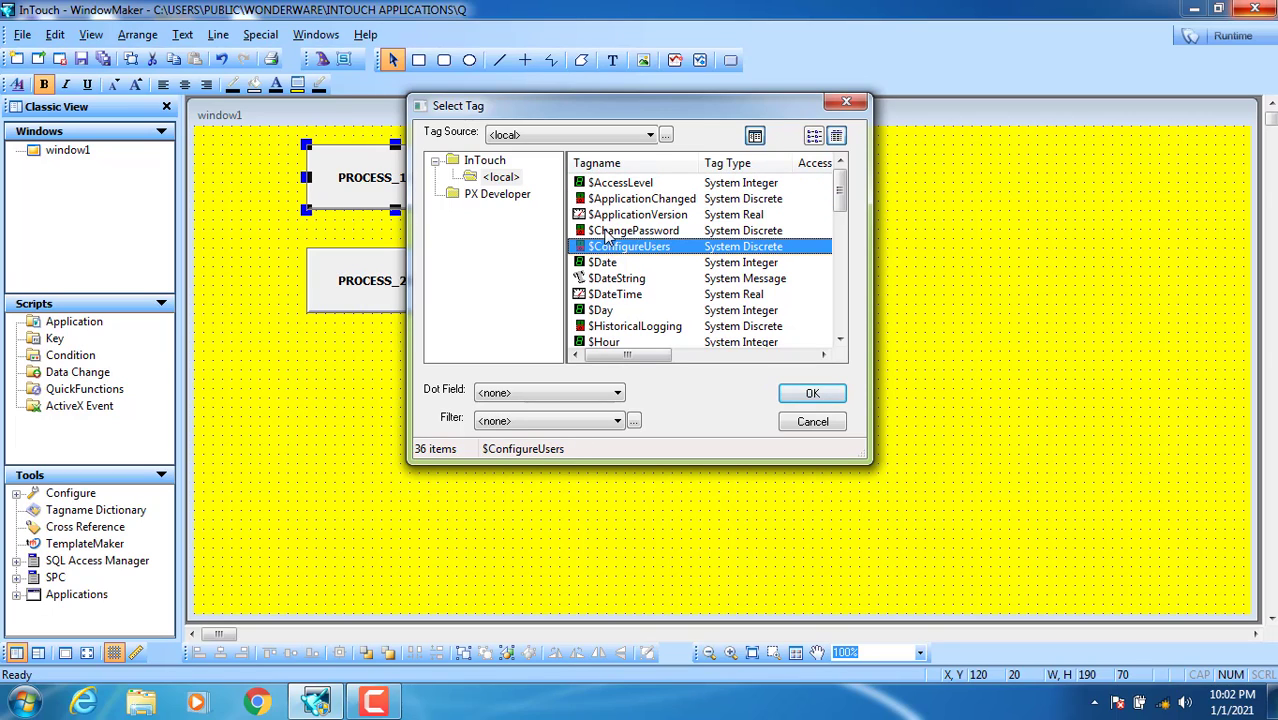
left_click(608, 231)
left_click(606, 215)
left_click(604, 199)
left_click(599, 186)
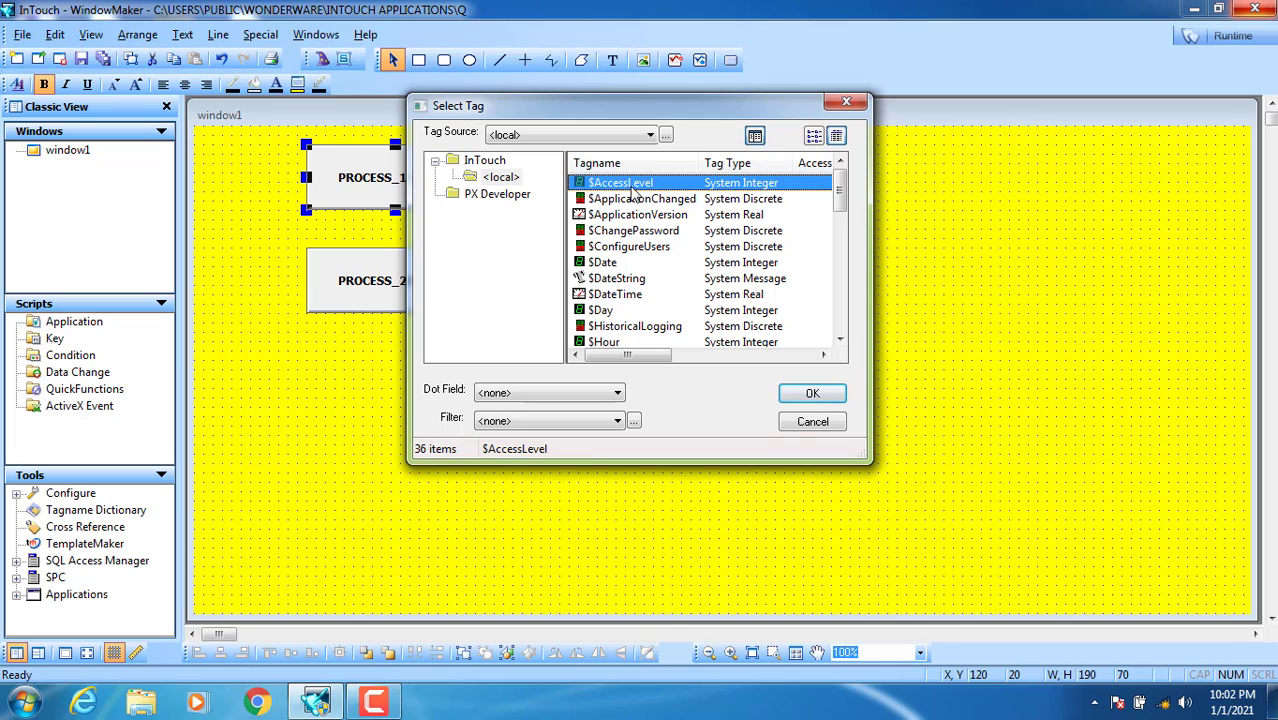
left_click(812, 393)
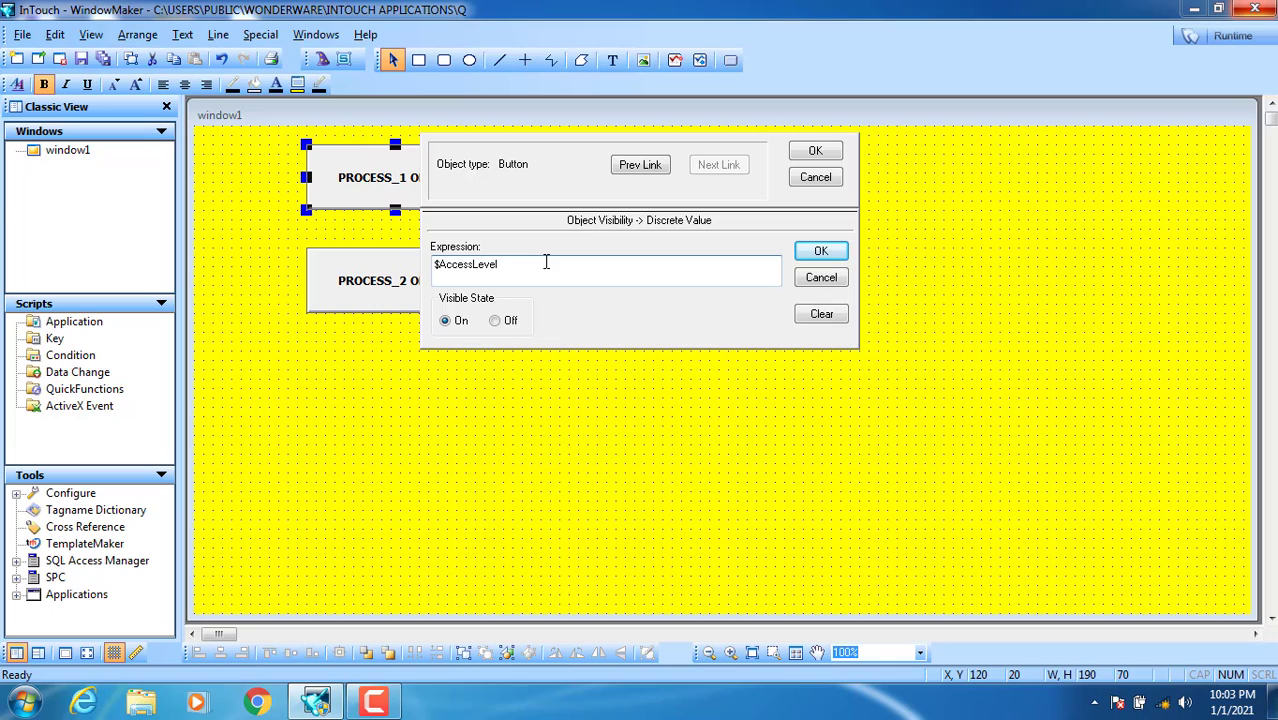
type("==8 or")
Step: Add the second condition $AccessLevel==888 after the or
double_click(583, 268)
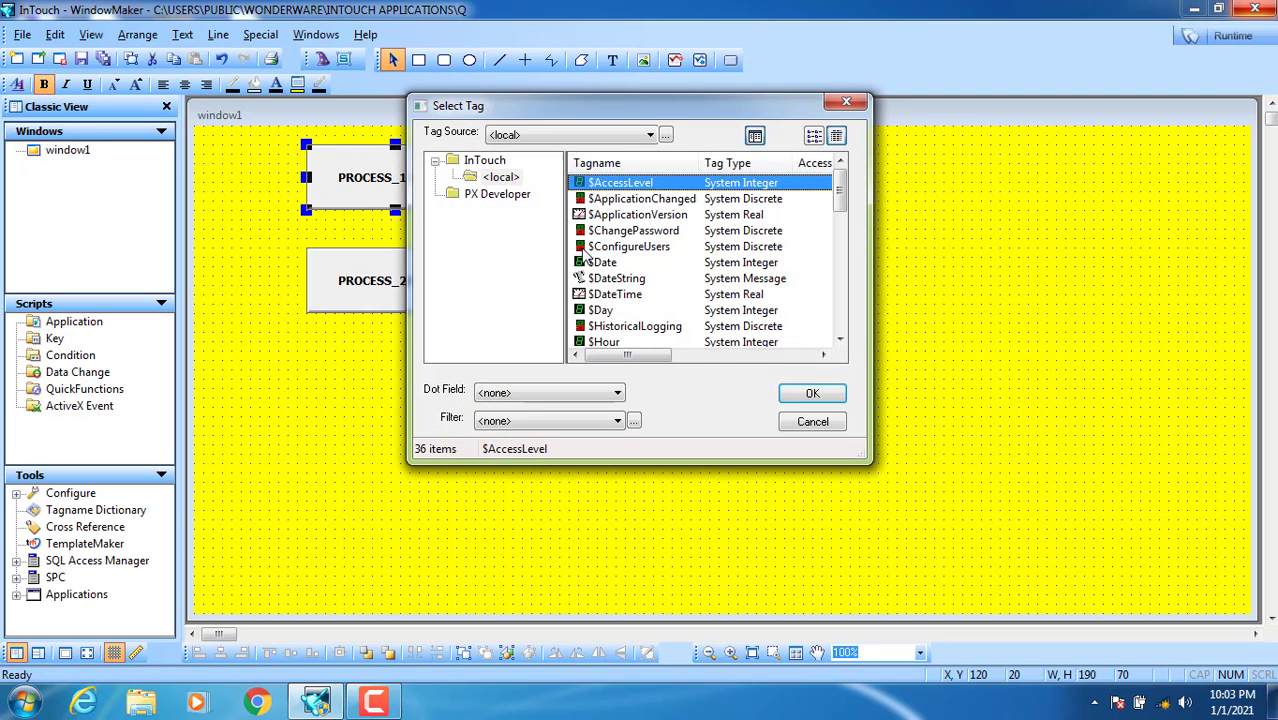
double_click(608, 183)
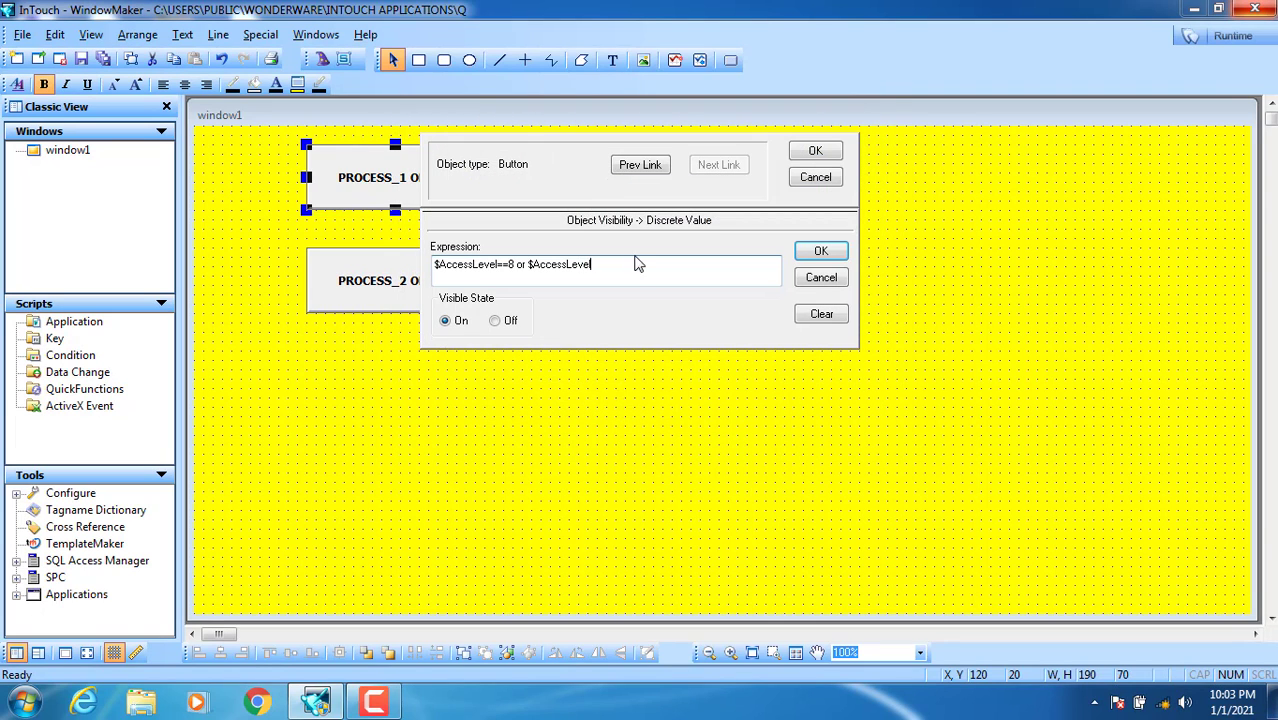
type("==888")
Step: Confirm the PROCESS_1 visibility link and open the PROCESS_2 ON/OFF button's Visibility settings
left_click(815, 150)
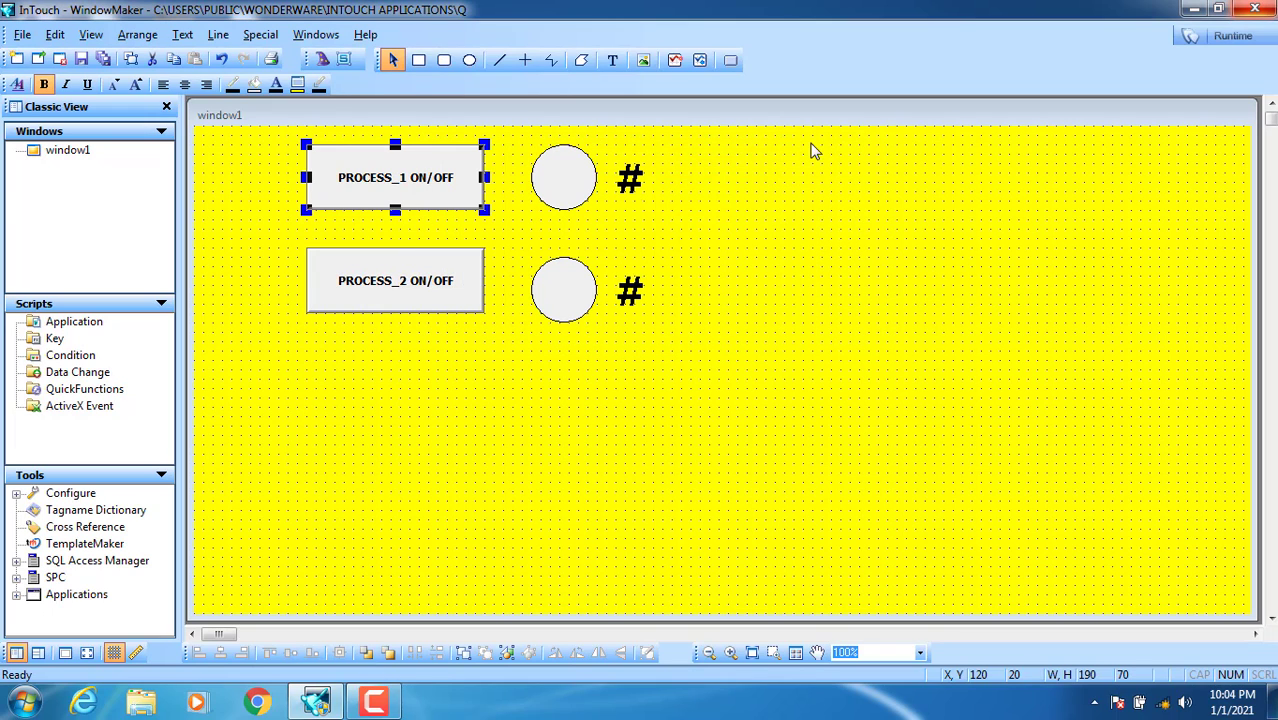
double_click(400, 303)
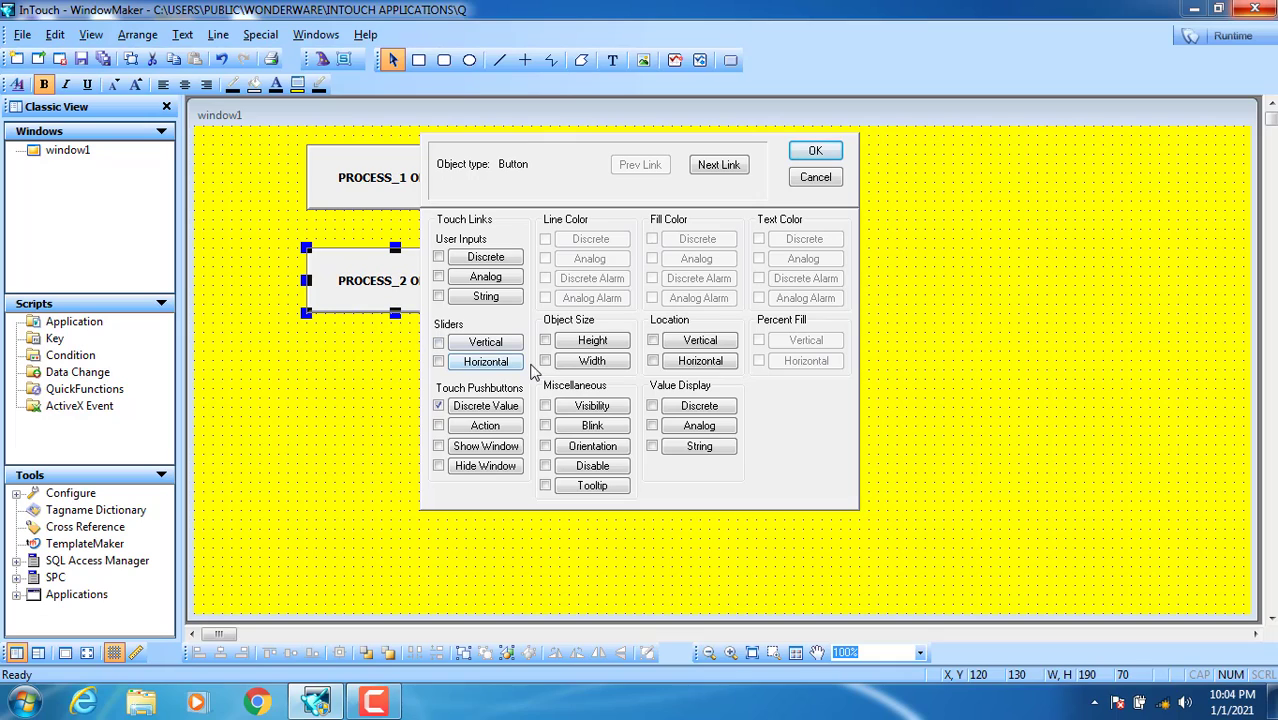
left_click(590, 406)
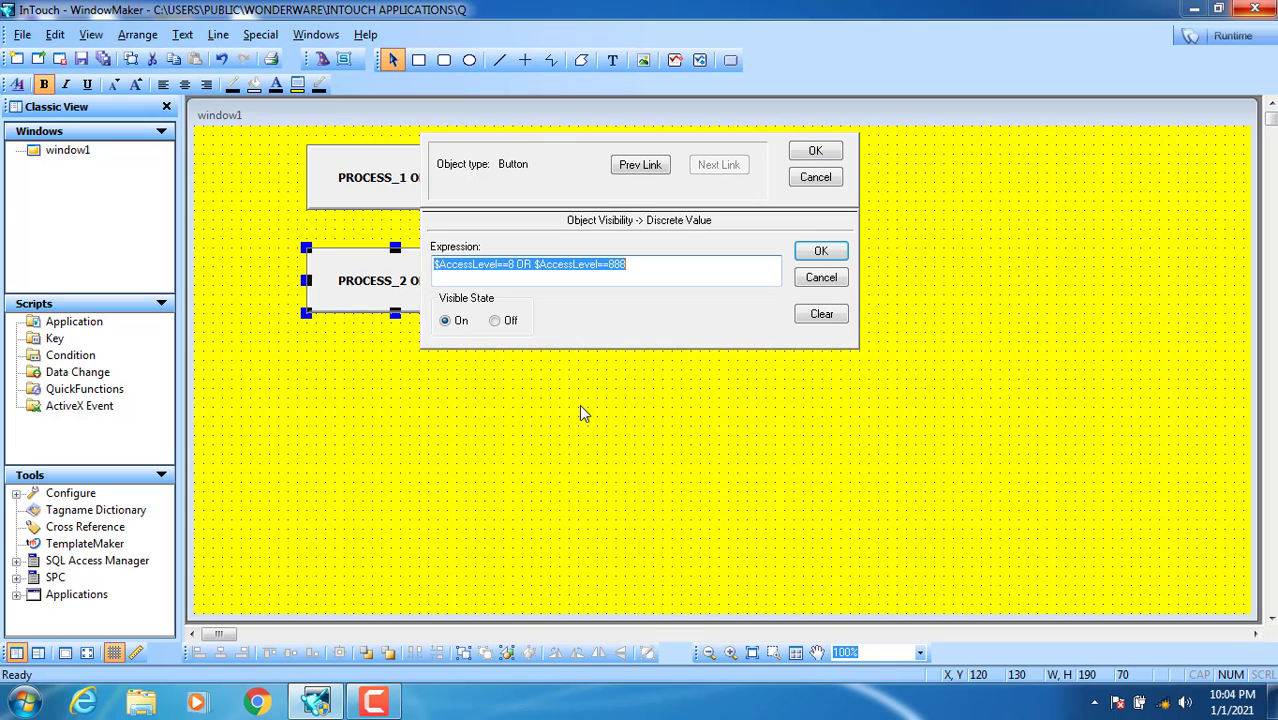
Step: Set the PROCESS_2 expression to $AccessLevel==88 or $AccessLevel==888 and confirm
left_click(507, 268)
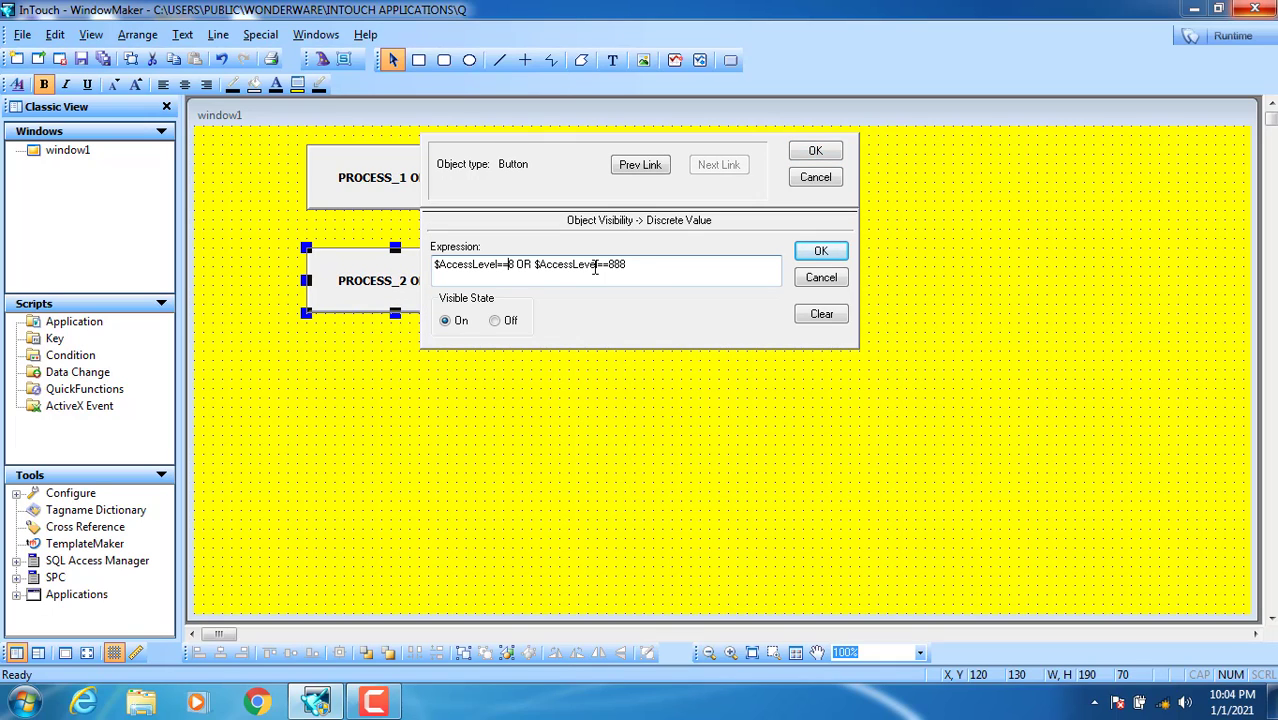
left_click_drag(645, 268, 556, 268)
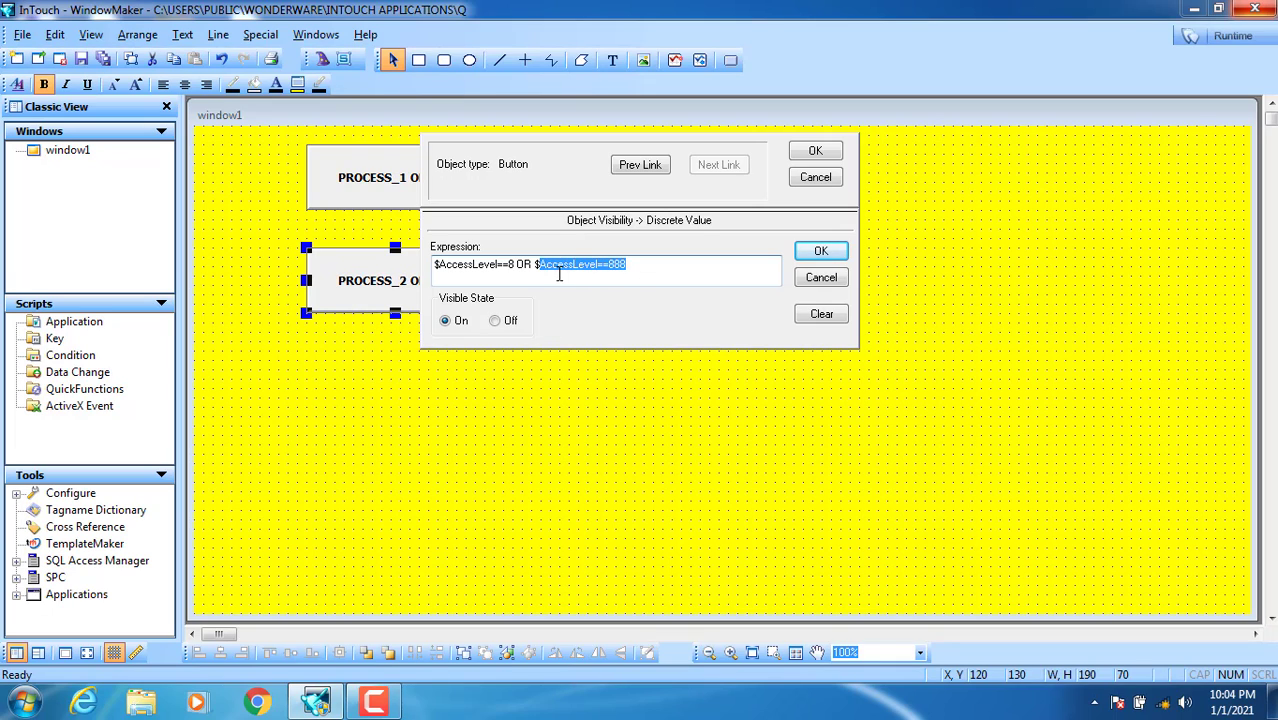
left_click(513, 265)
type("8")
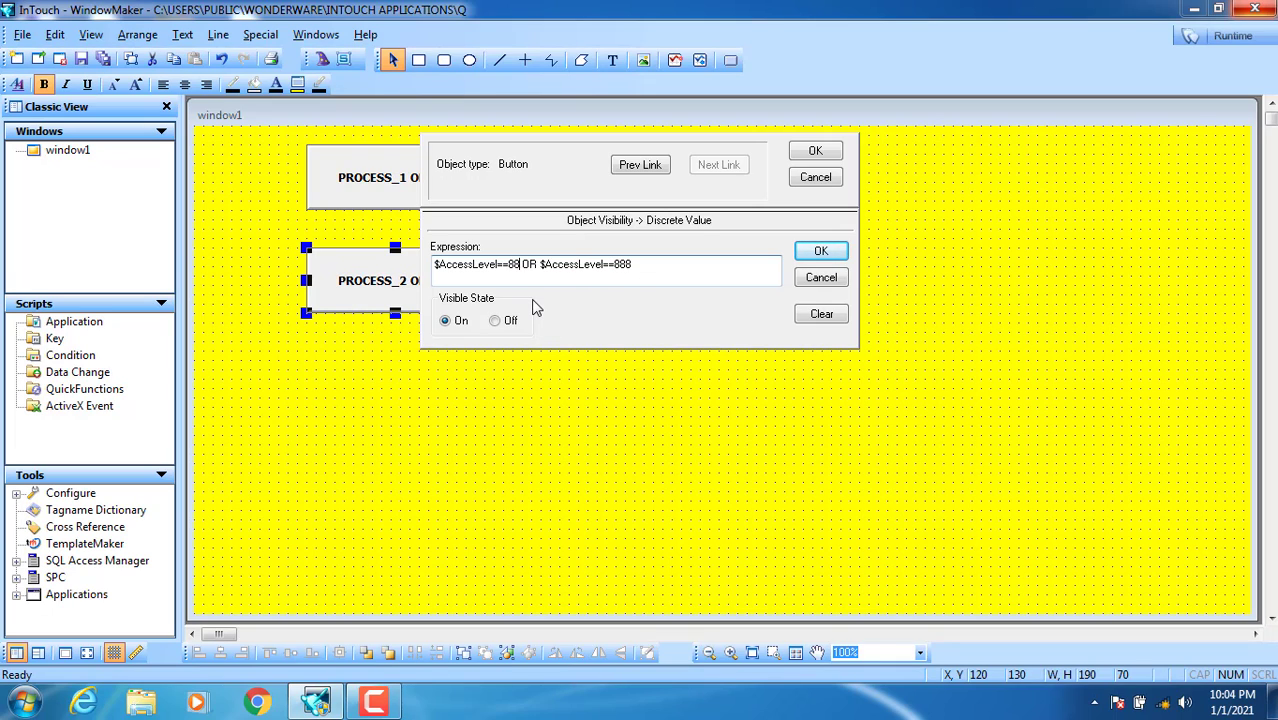
left_click_drag(515, 266, 481, 266)
left_click(508, 280)
left_click(826, 155)
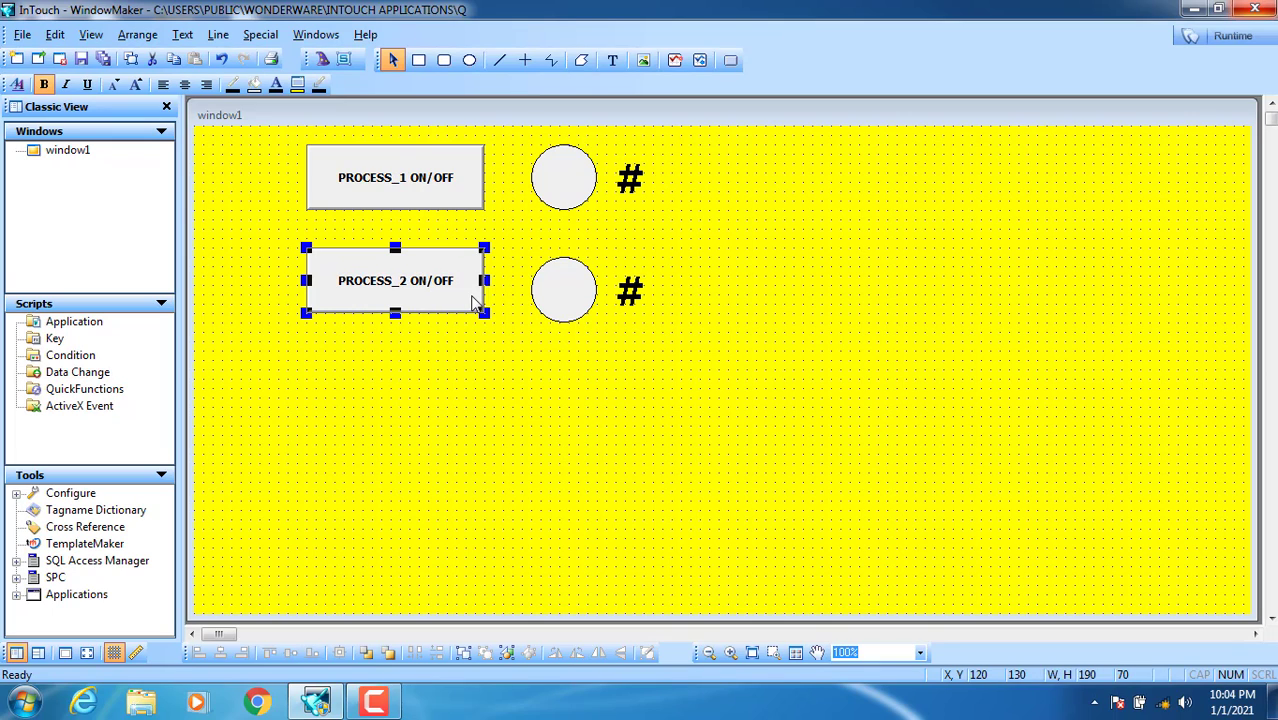
Step: Draw a rounded rectangle at the window's upper right and duplicate it
left_click(440, 61)
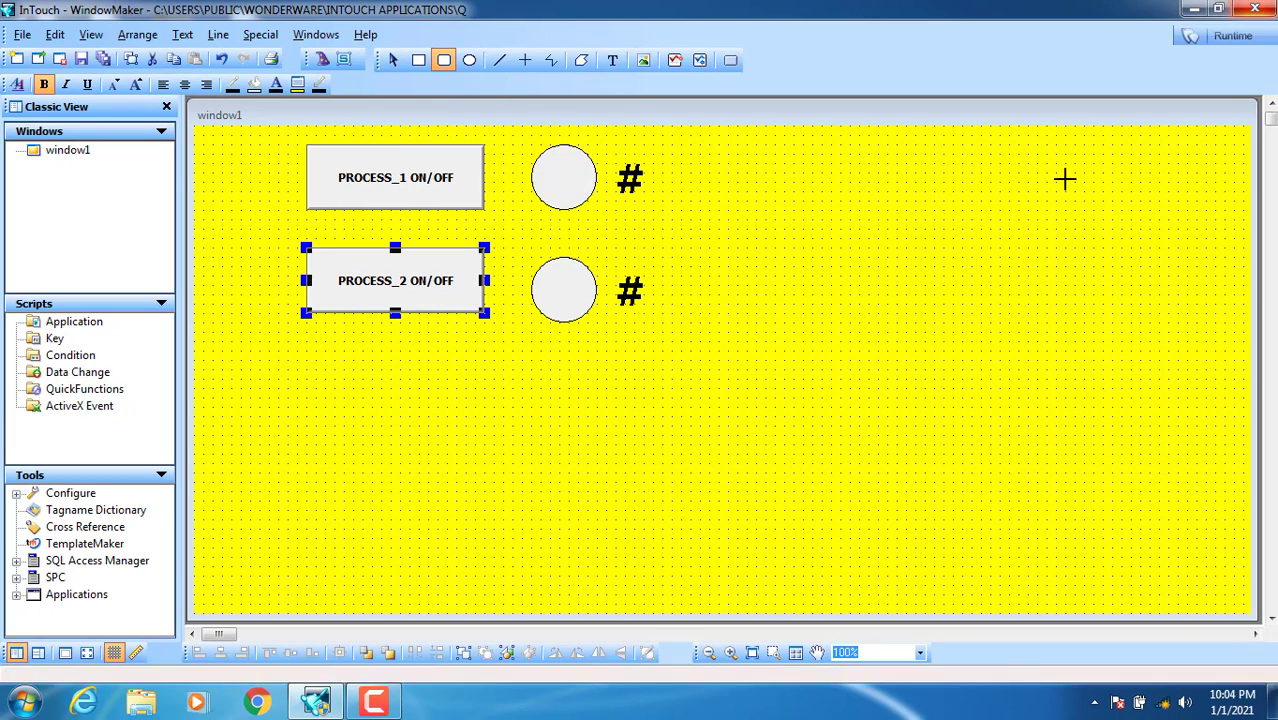
left_click_drag(1074, 153, 821, 200)
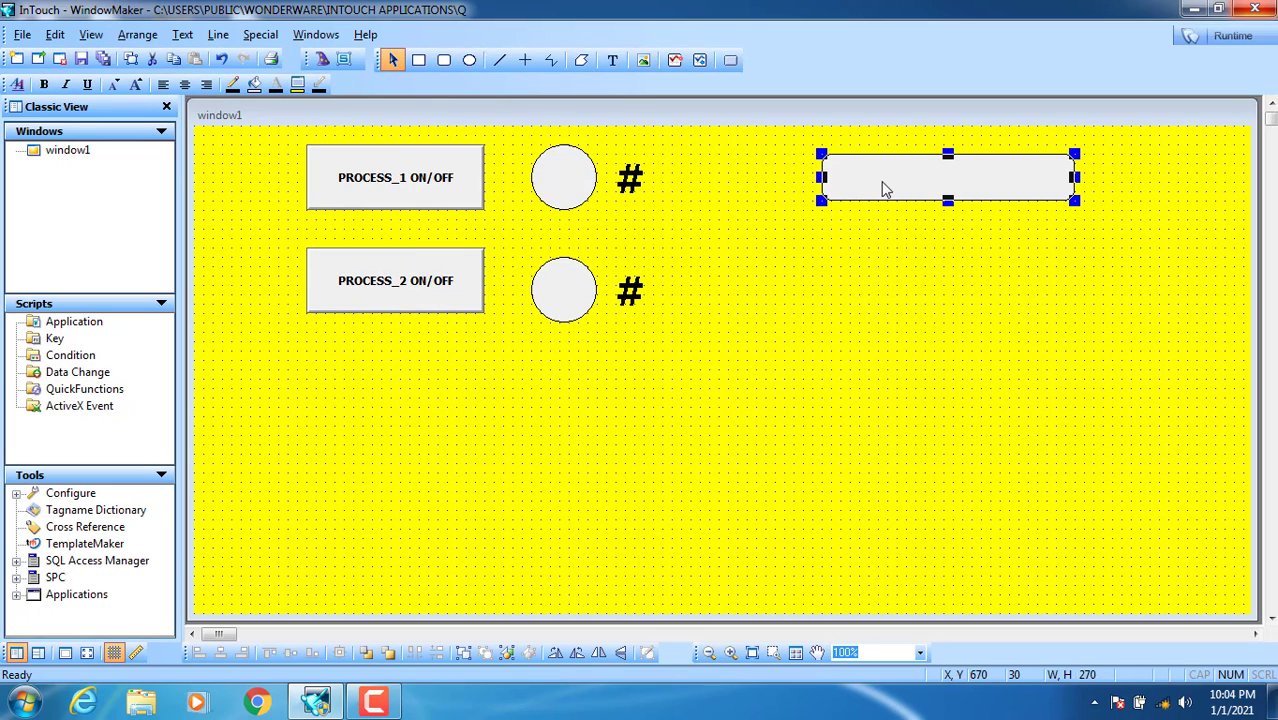
left_click_drag(947, 168, 934, 252)
right_click(981, 188)
left_click(990, 221)
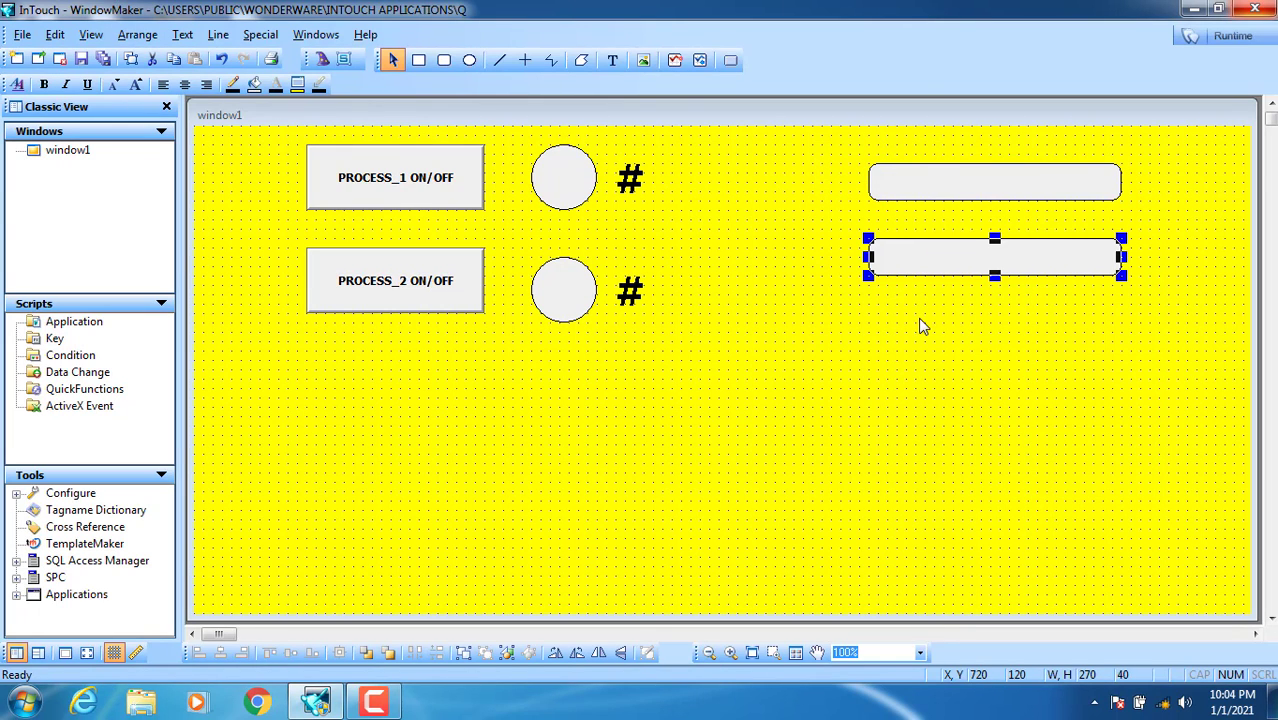
left_click(922, 326)
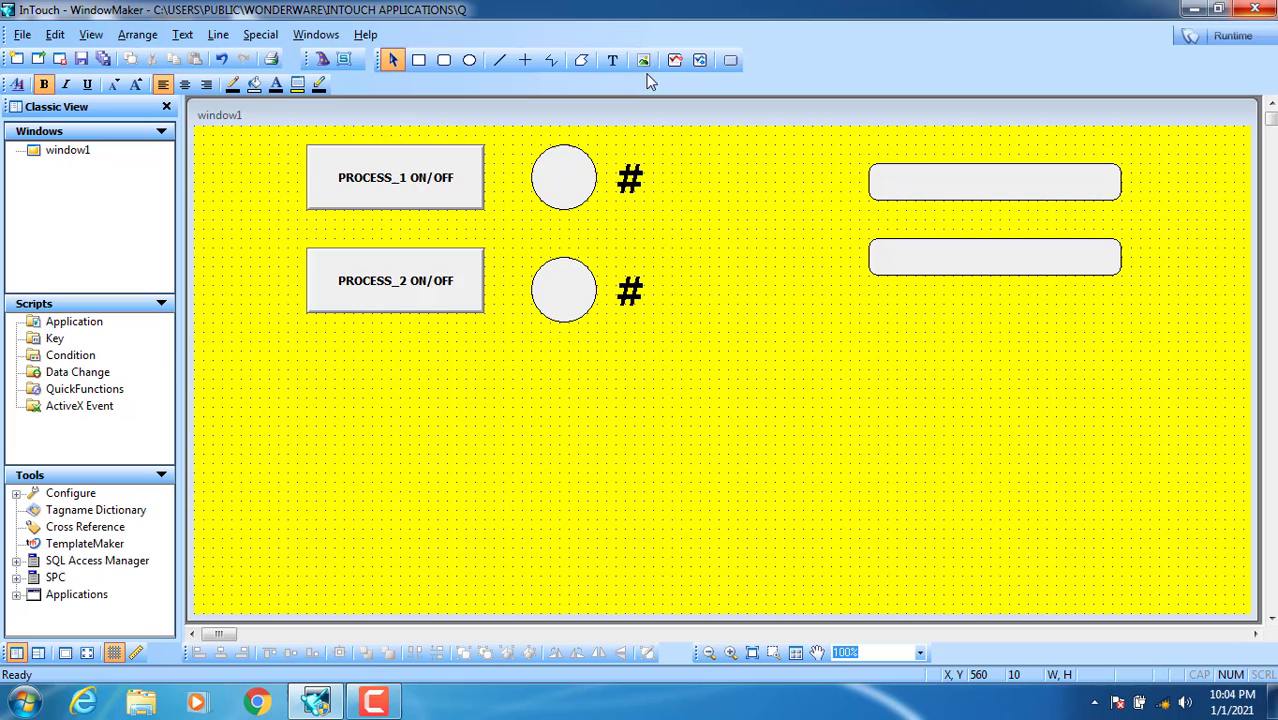
Step: Move both rounded boxes to just below the PROCESS_2 ON/OFF button
left_click(919, 265)
key("ctrl+c")
key("ctrl+v")
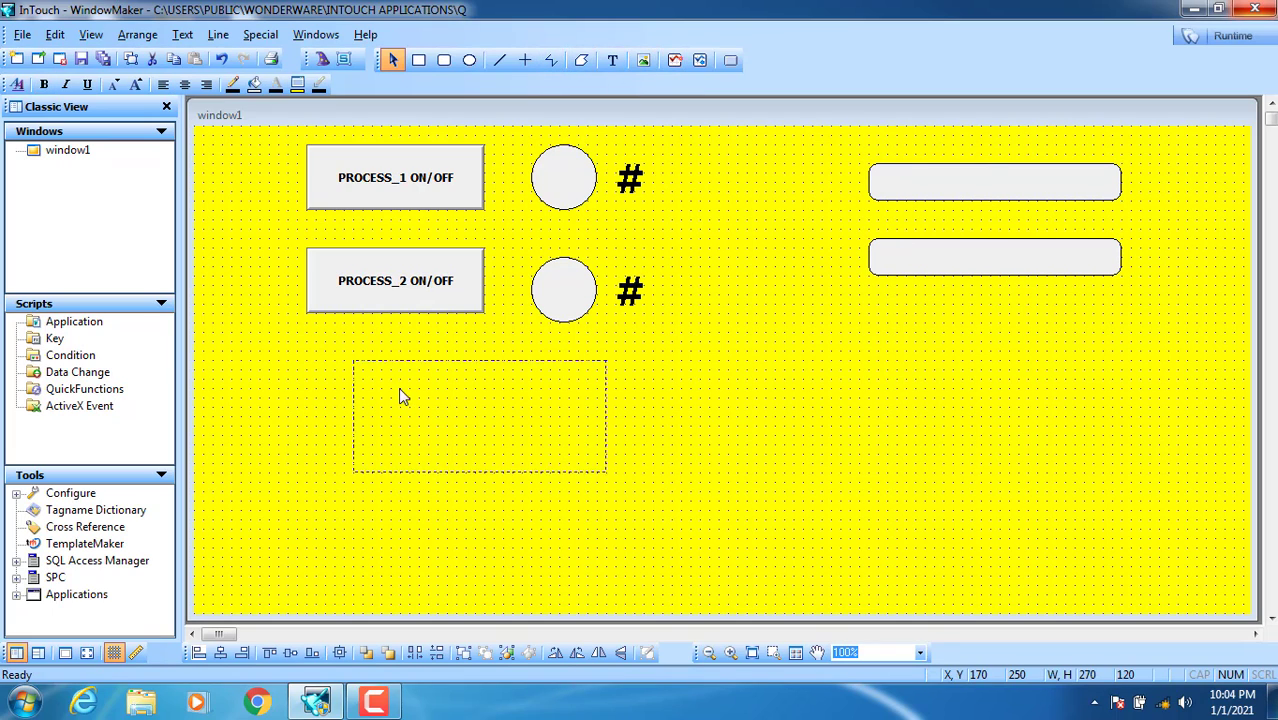
left_click(527, 395)
left_click(760, 352)
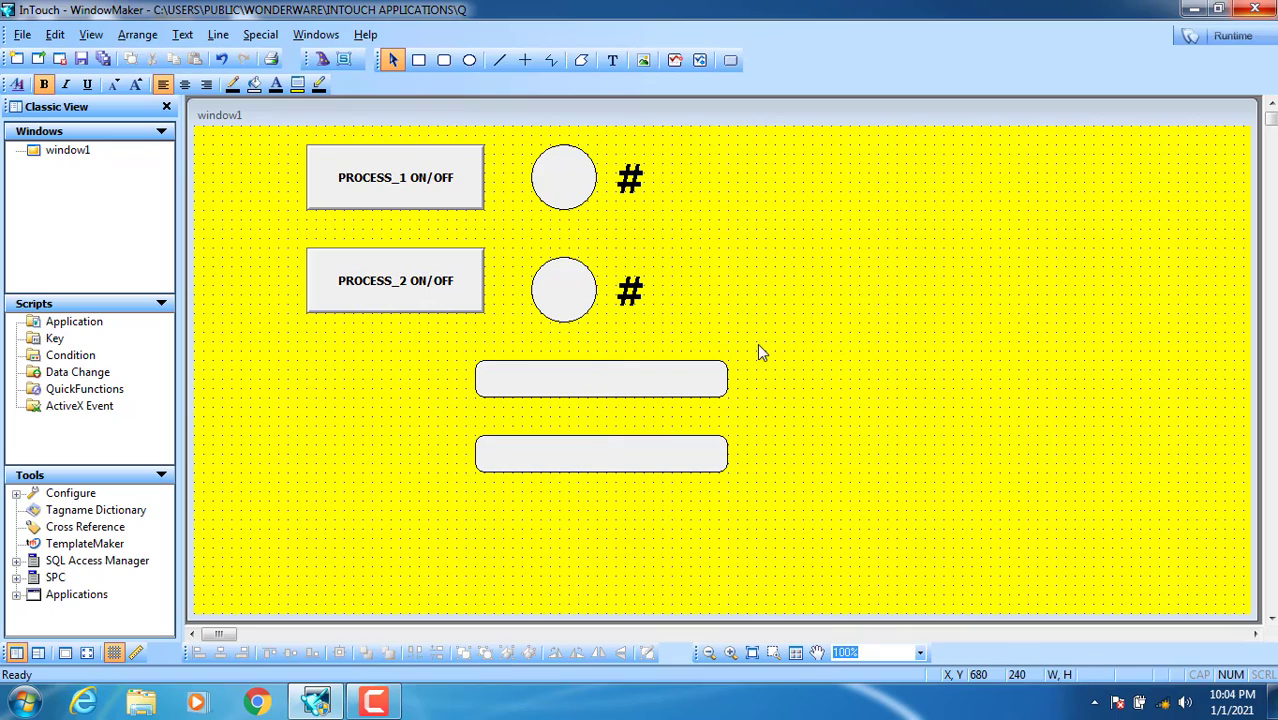
Step: Add a USER ID text label beside the upper rounded box
left_click(612, 60)
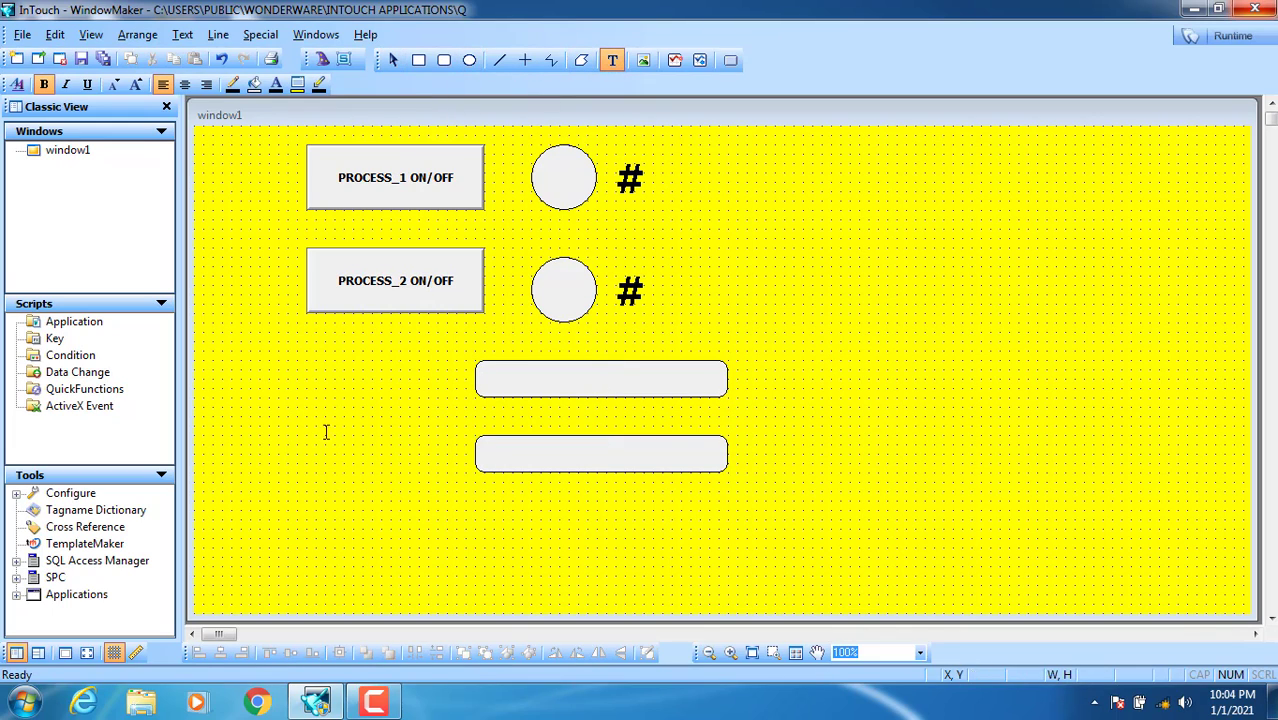
left_click(343, 376)
key("Caps_Lock")
type("USER ID")
key("Escape")
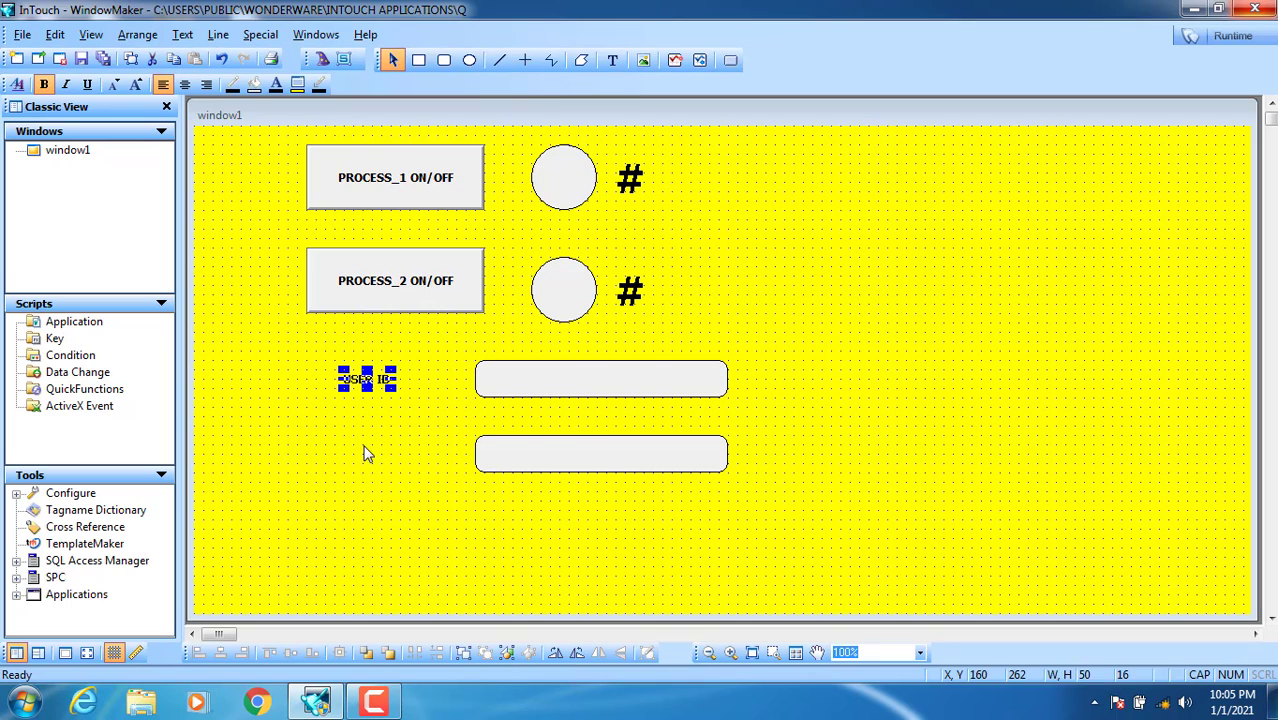
left_click(410, 370)
left_click_drag(416, 367, 458, 362)
Step: Duplicate the label below it and change its text to PASS-WORD
right_click(422, 376)
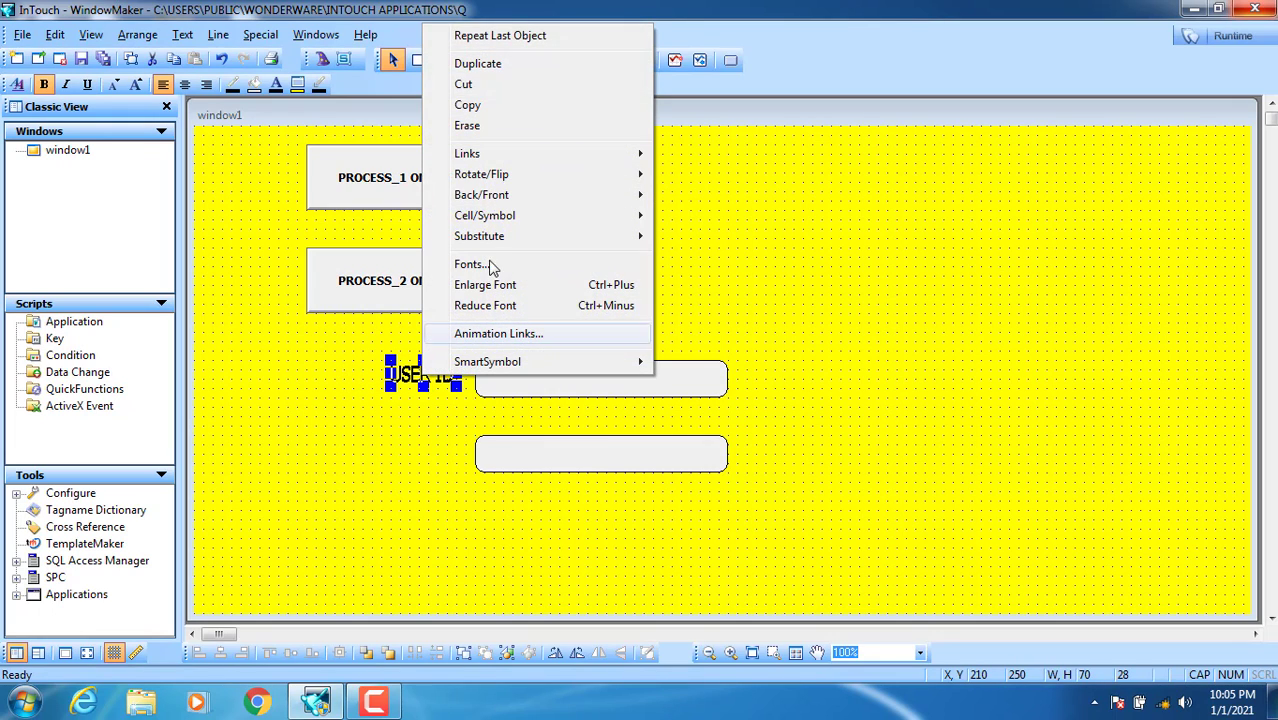
left_click(479, 63)
key("Left")
key("Left")
key("Left")
key("Left")
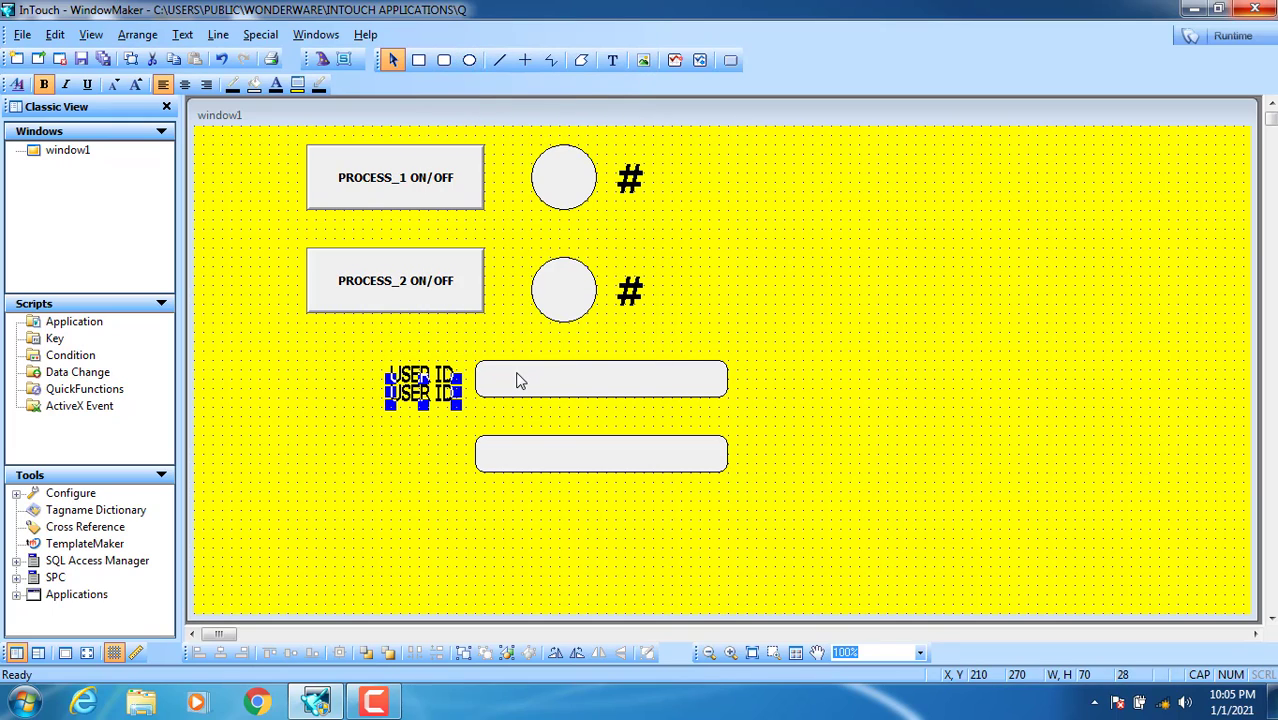
key("Down")
key("Down")
key("Down")
key("Down")
key("Down")
key("Down")
key("Down")
key("Down")
key("Down")
key("Down")
key("Down")
key("Down")
key("Down")
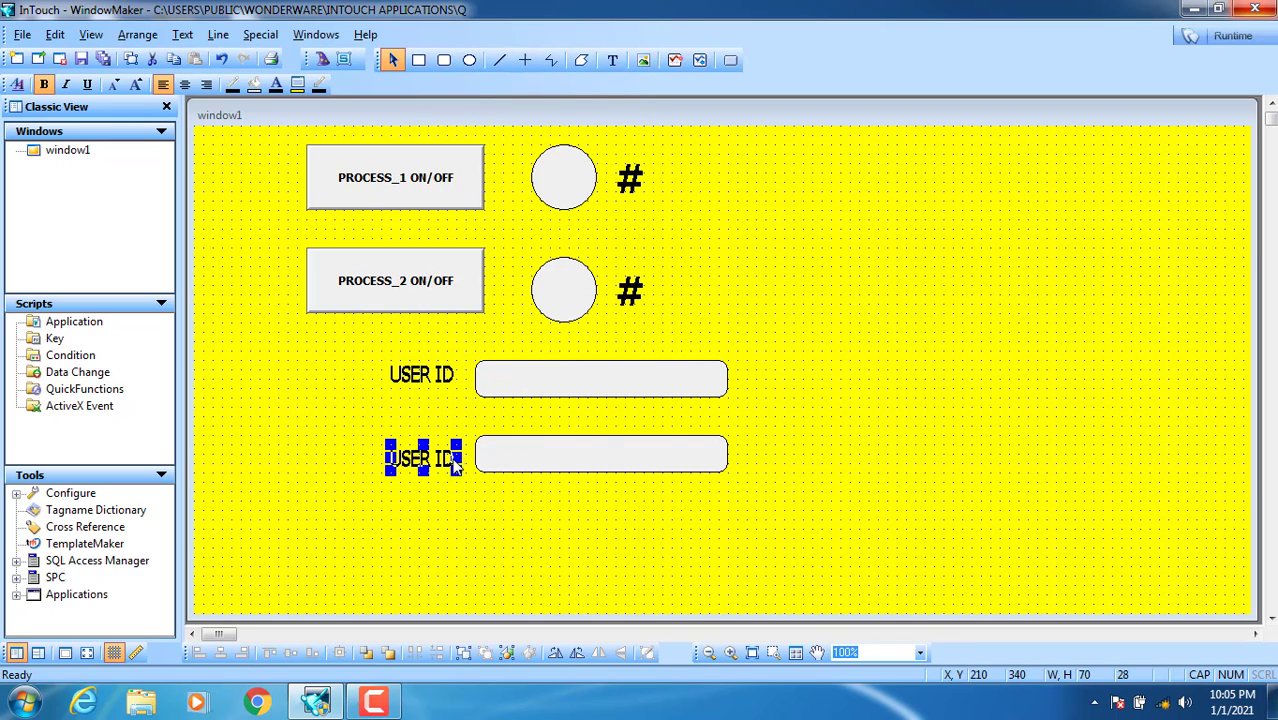
right_click(425, 463)
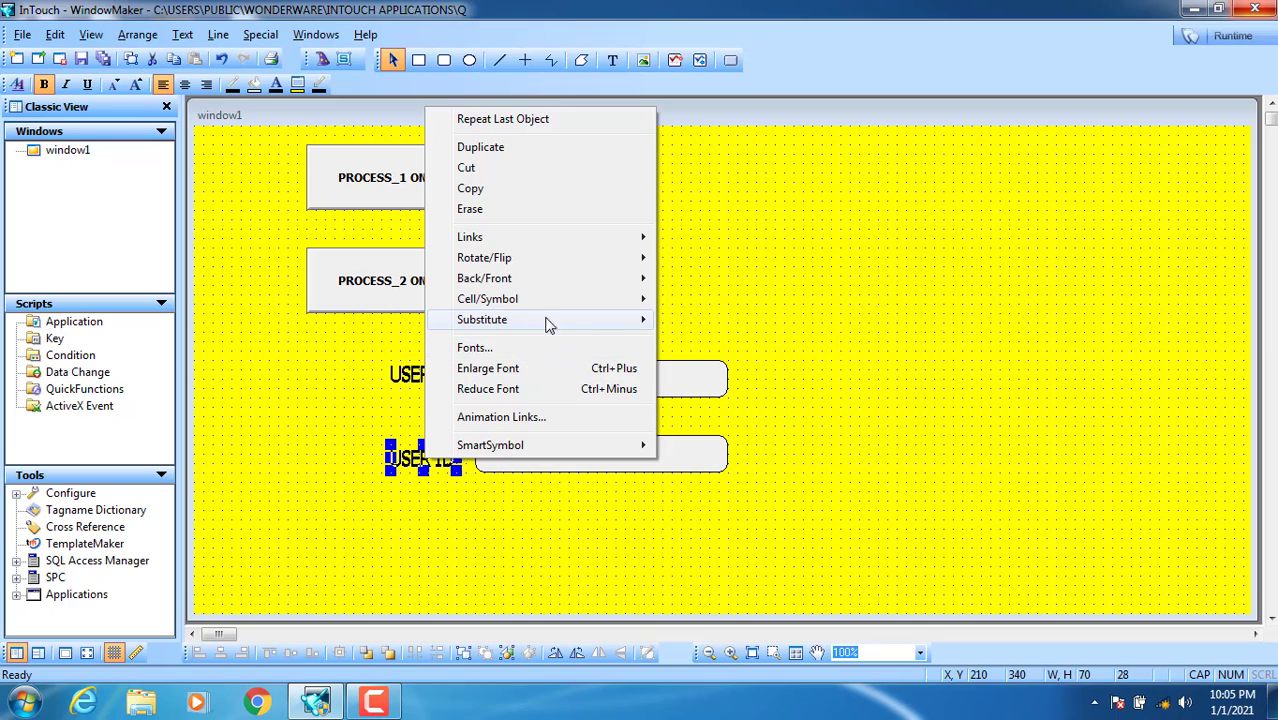
mouse_move(551, 320)
left_click(690, 342)
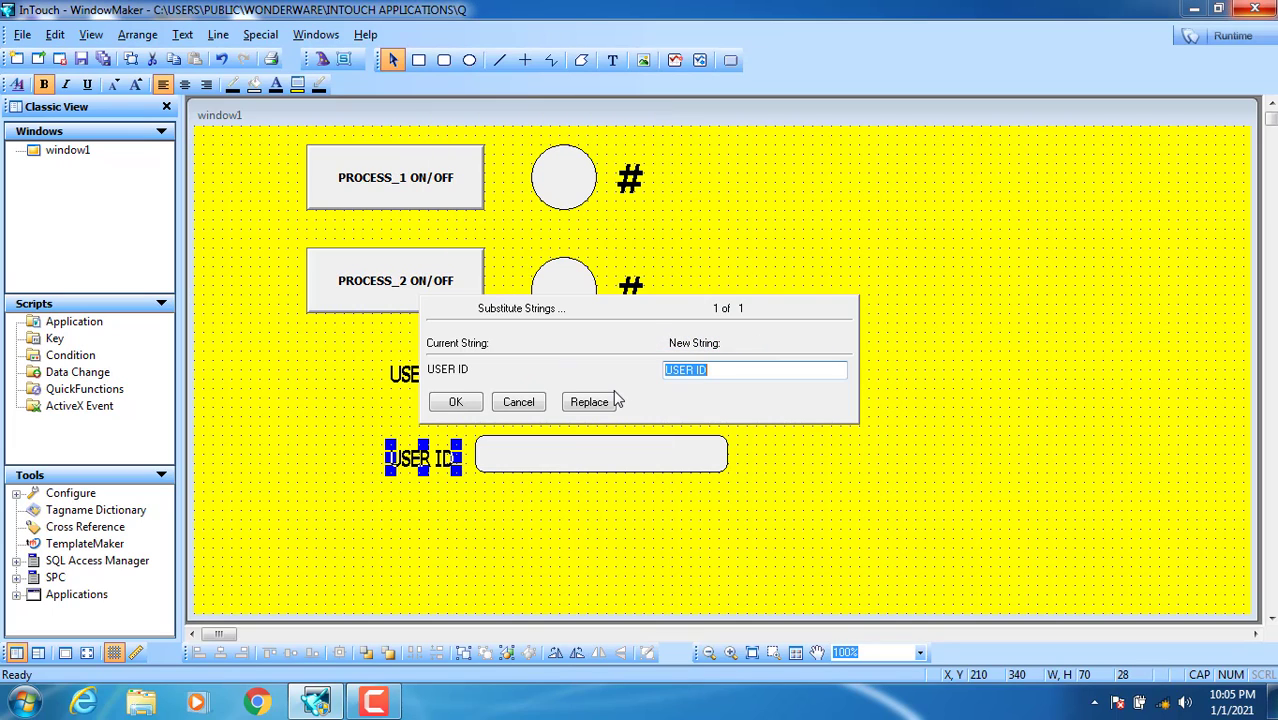
type("PASS-WORD")
left_click(476, 403)
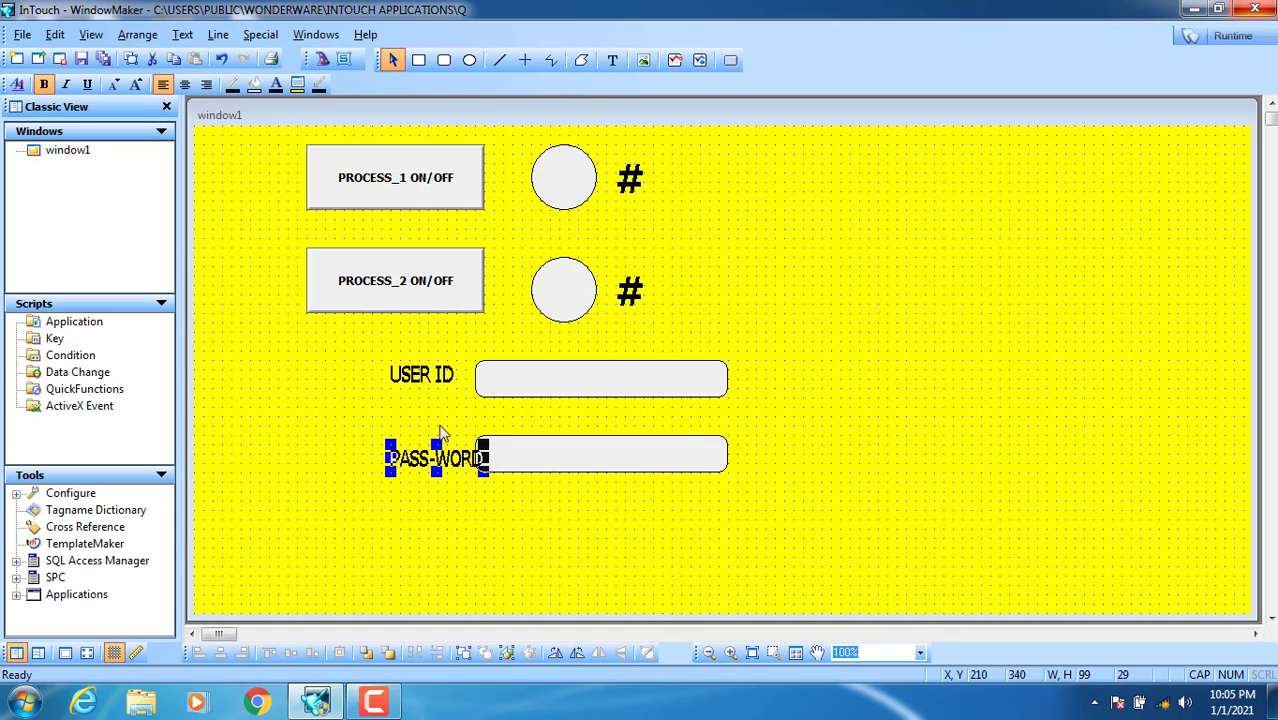
left_click_drag(413, 459, 384, 460)
left_click(538, 485)
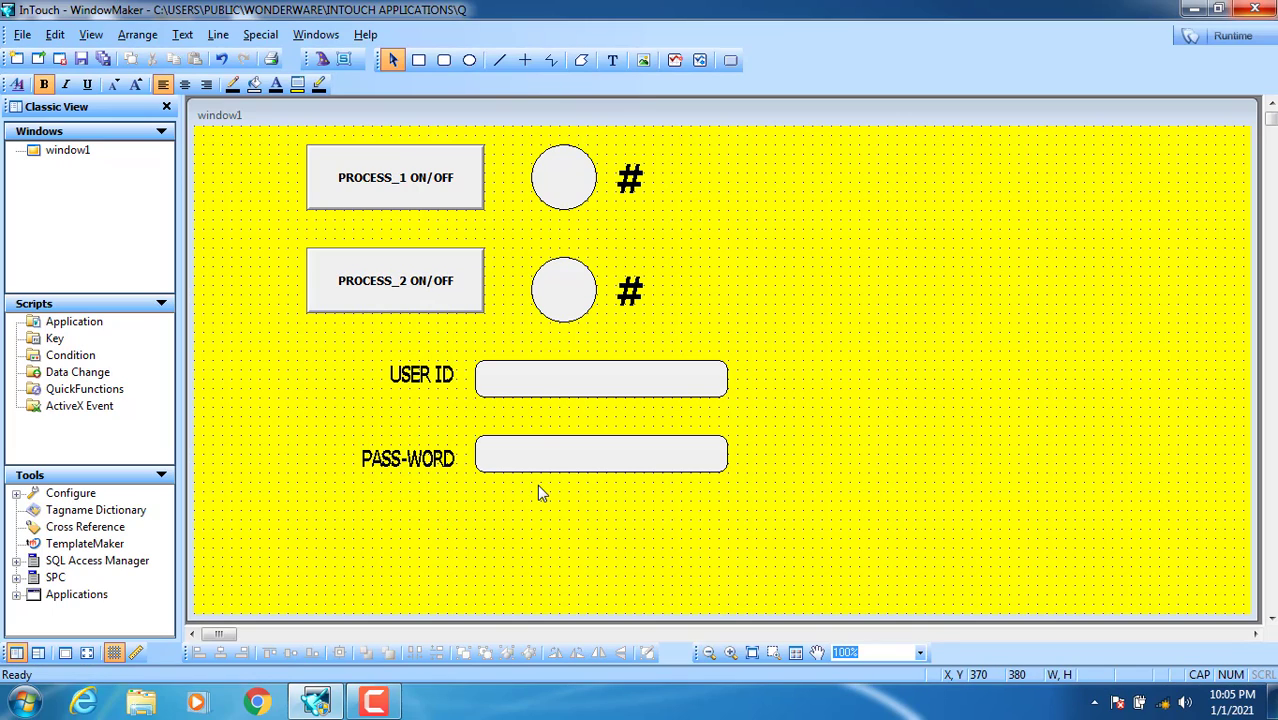
left_click(527, 388)
Step: Give the USER ID box a string input link to $OperatorEntered
double_click(527, 388)
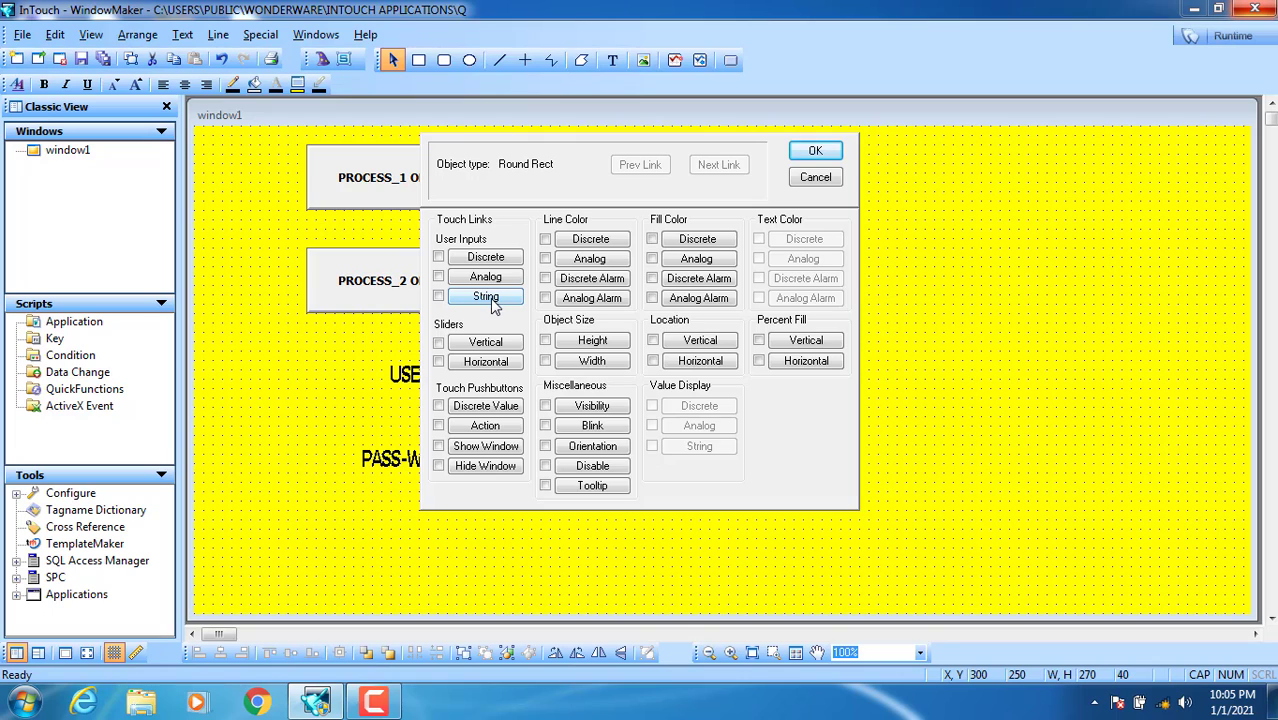
left_click(486, 297)
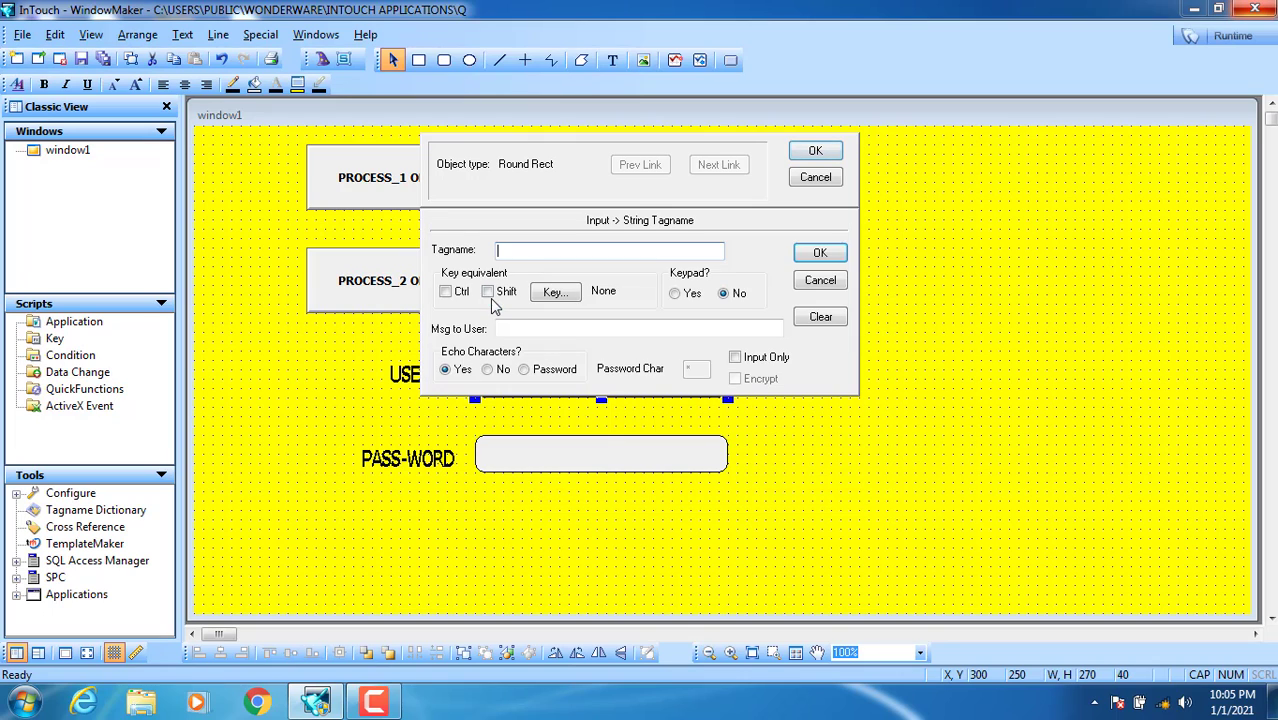
double_click(521, 252)
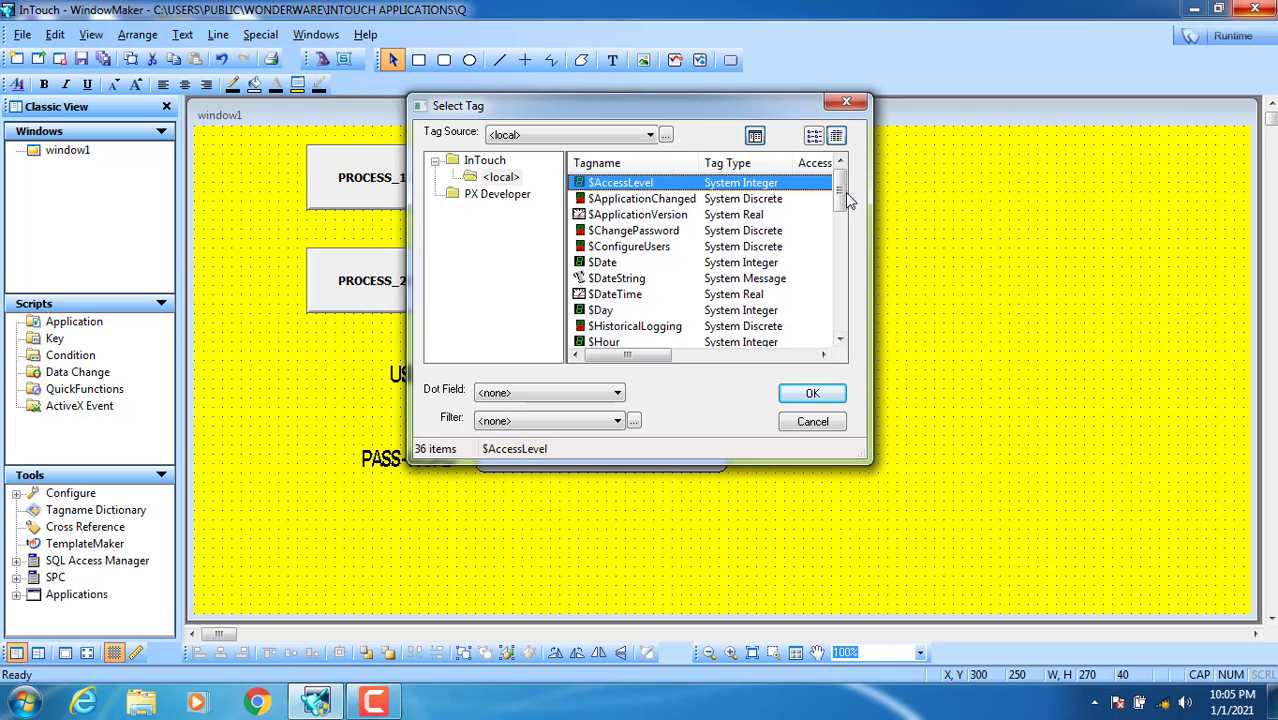
left_click_drag(841, 195, 840, 278)
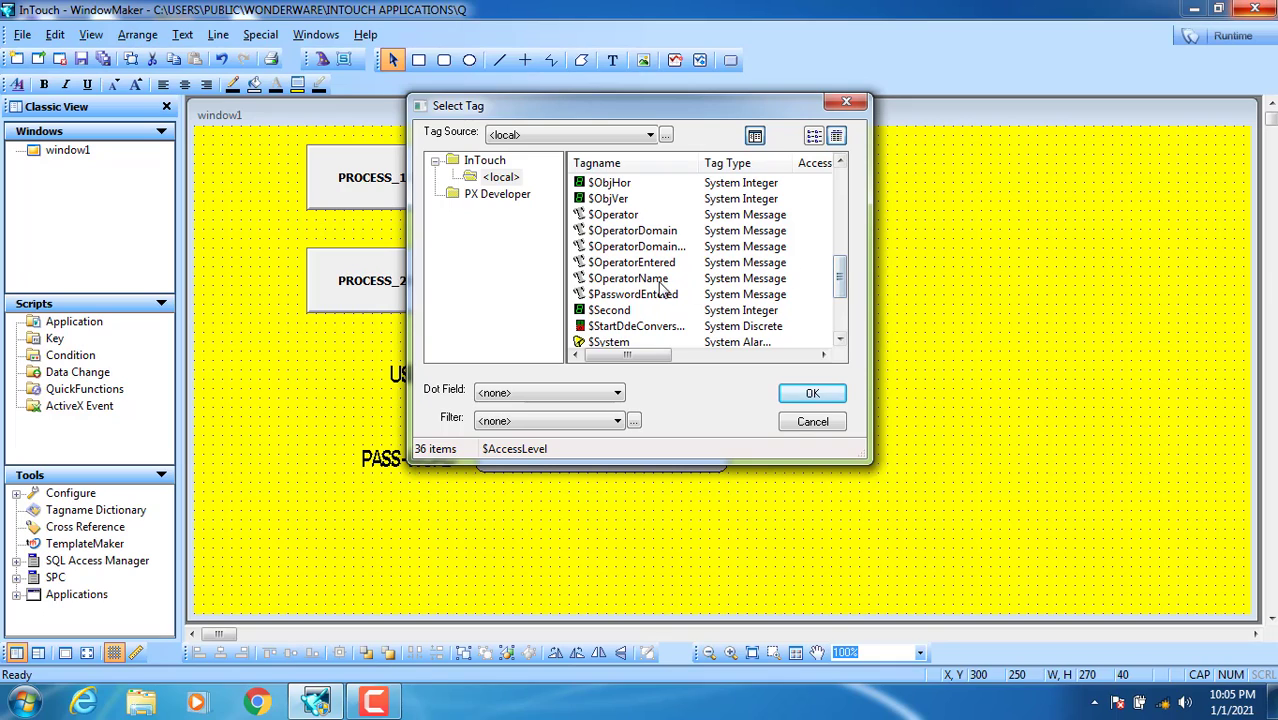
left_click(608, 263)
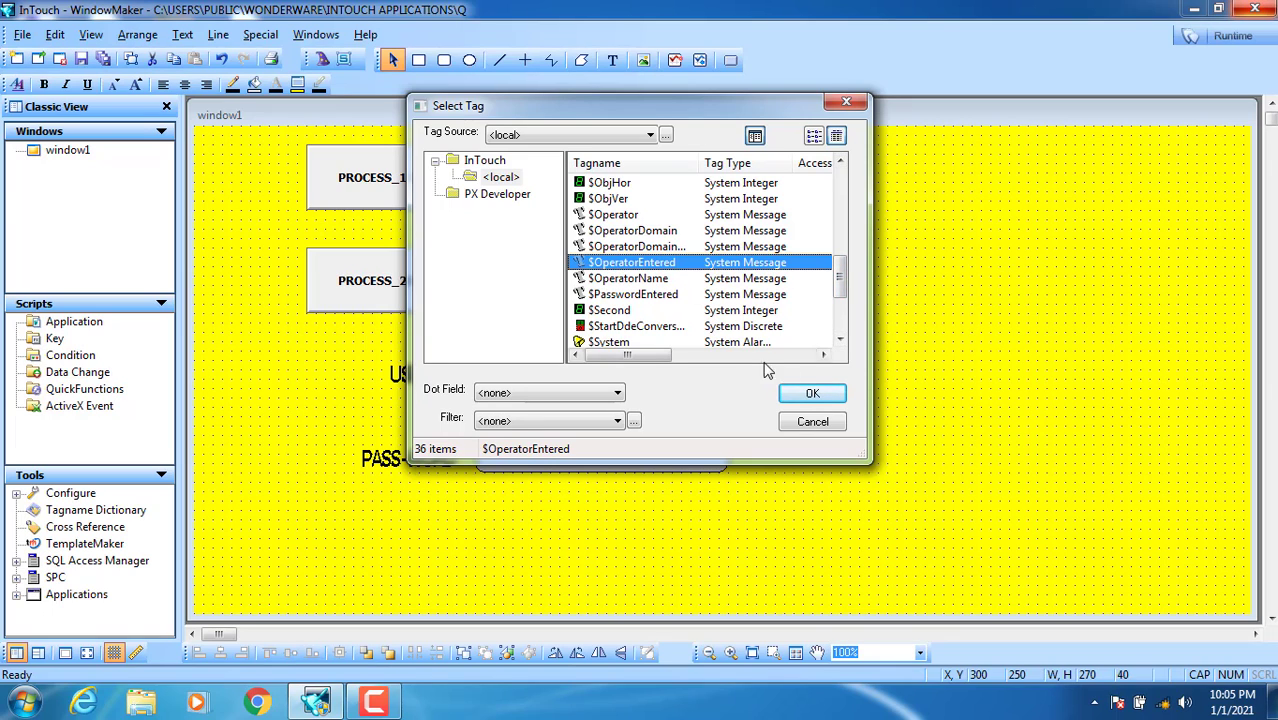
left_click(800, 395)
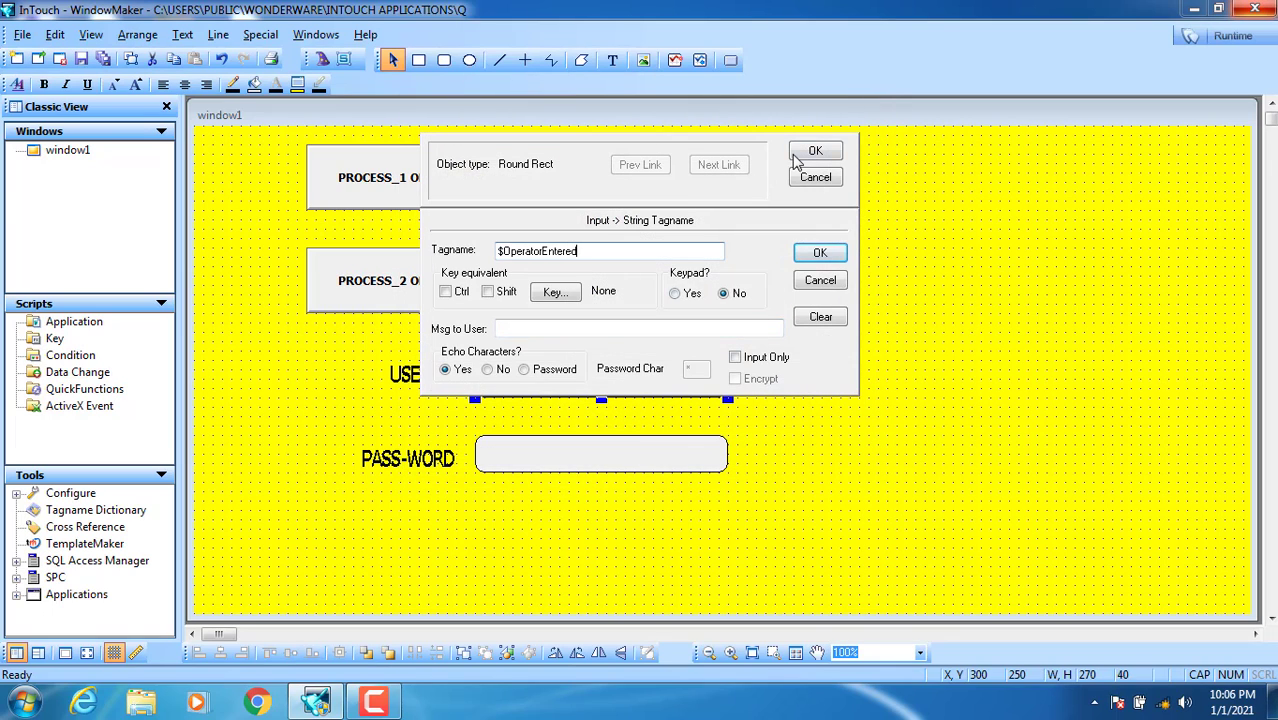
left_click(795, 155)
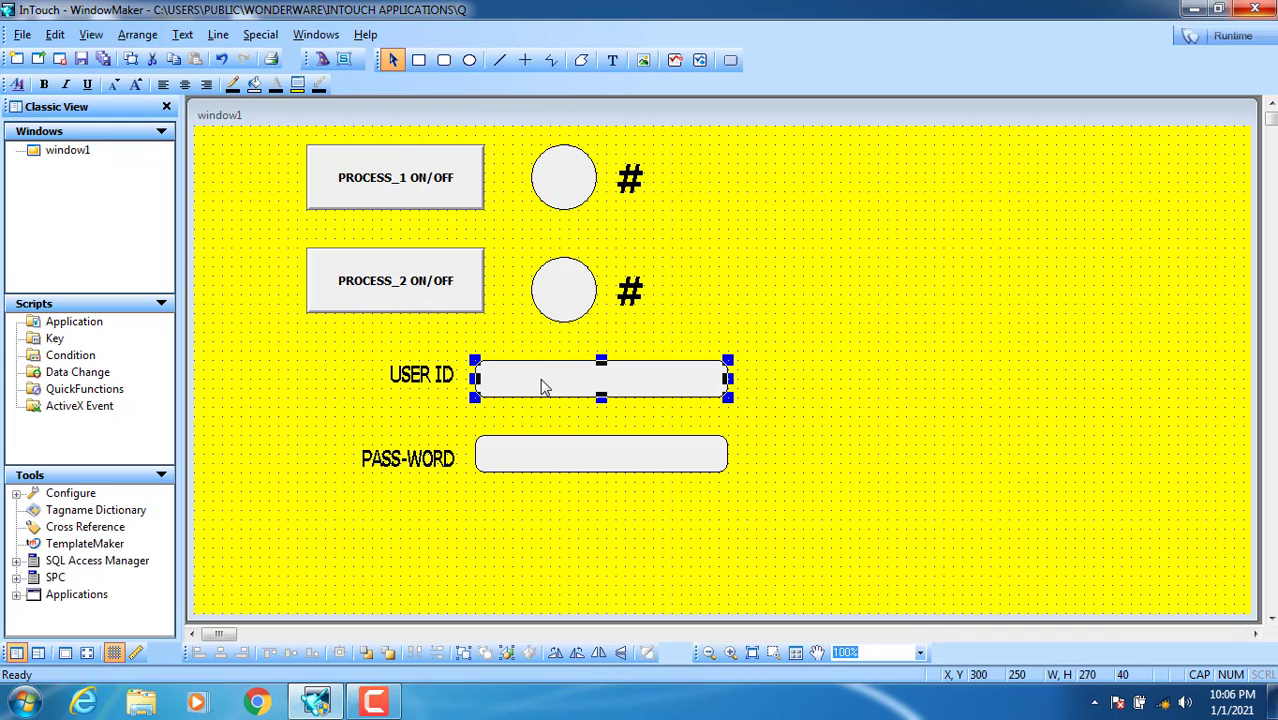
Step: Give the PASS-WORD box a string input link to $PasswordEntered
double_click(556, 476)
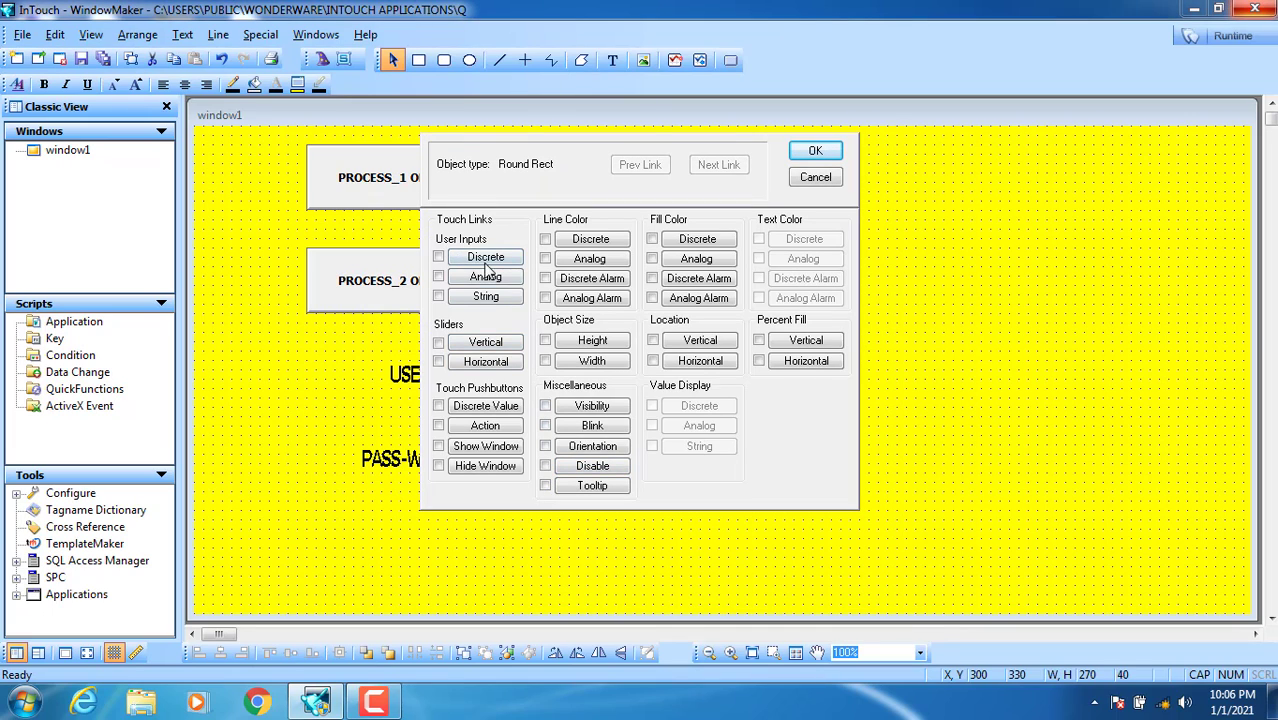
left_click(486, 298)
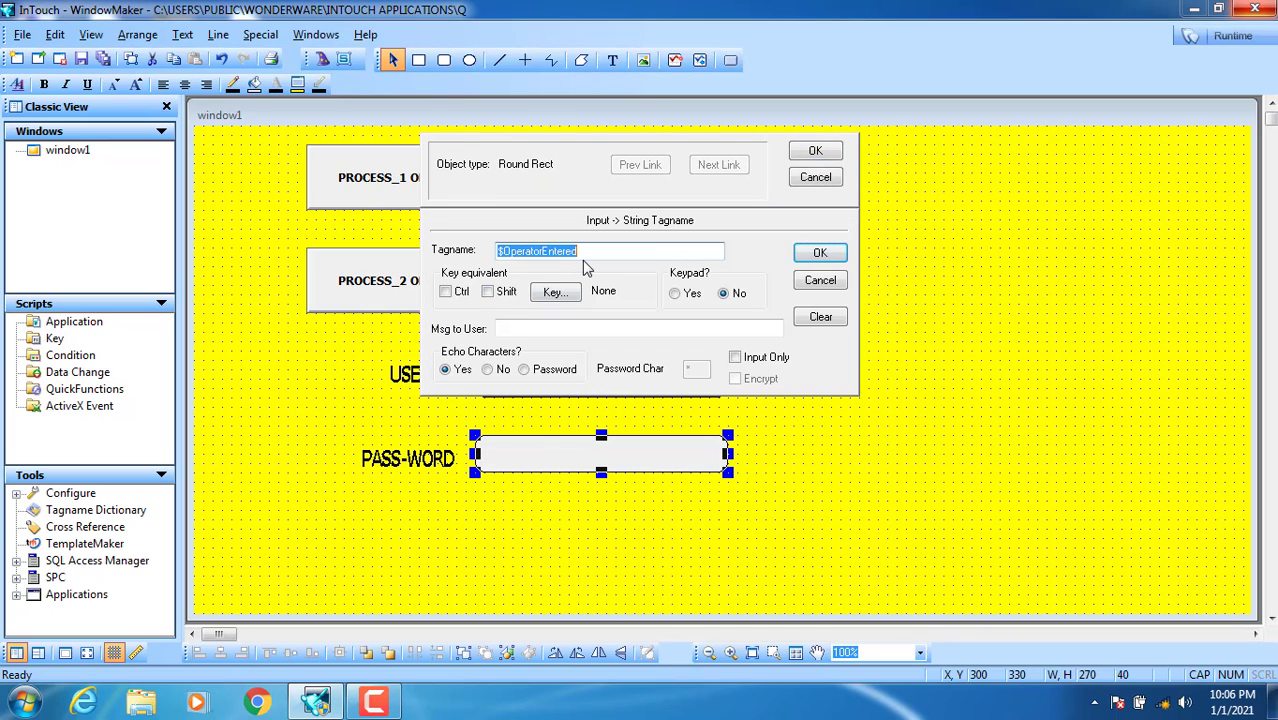
key("BackSpace")
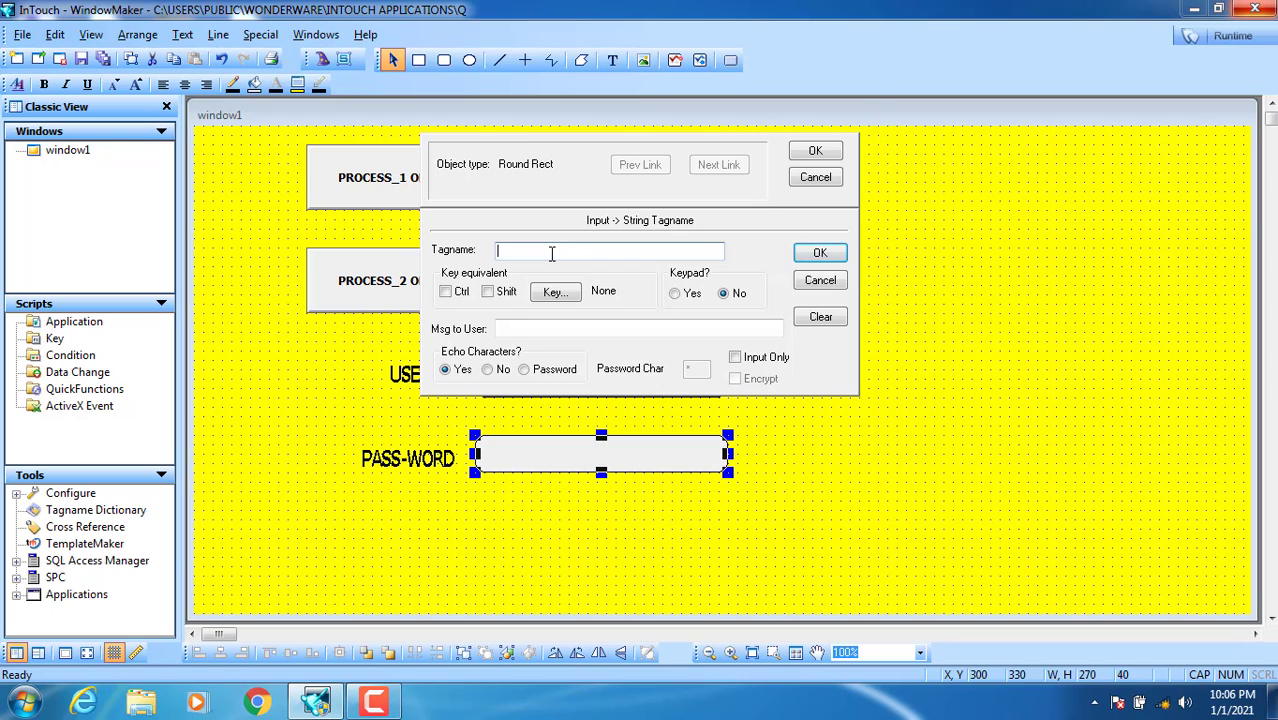
double_click(551, 254)
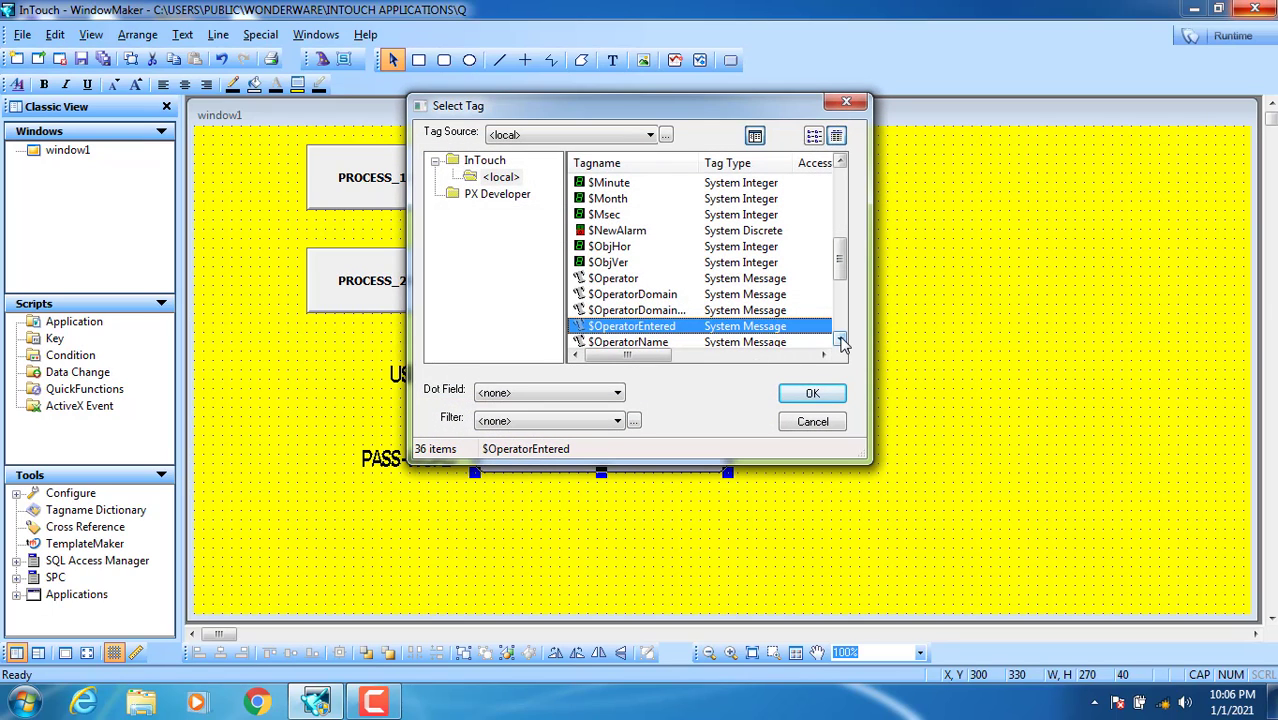
scroll(841, 342, "down", 1)
left_click(841, 342)
left_click(657, 312)
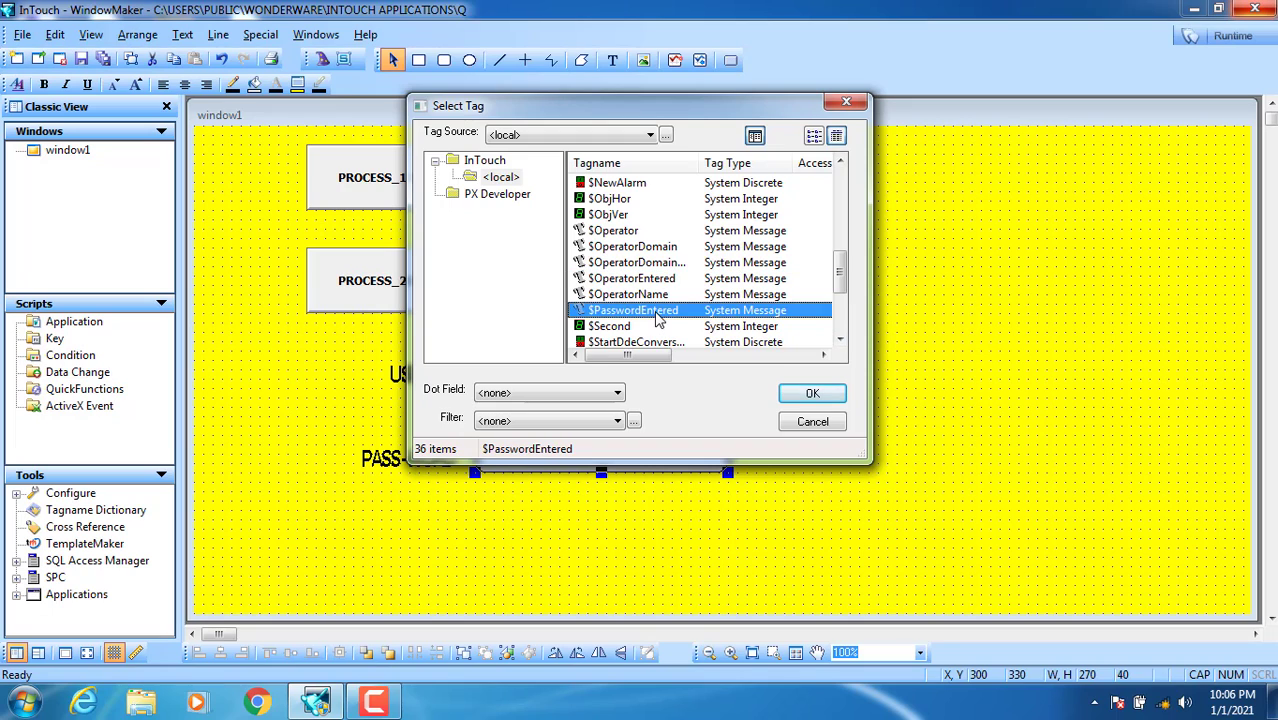
left_click(812, 393)
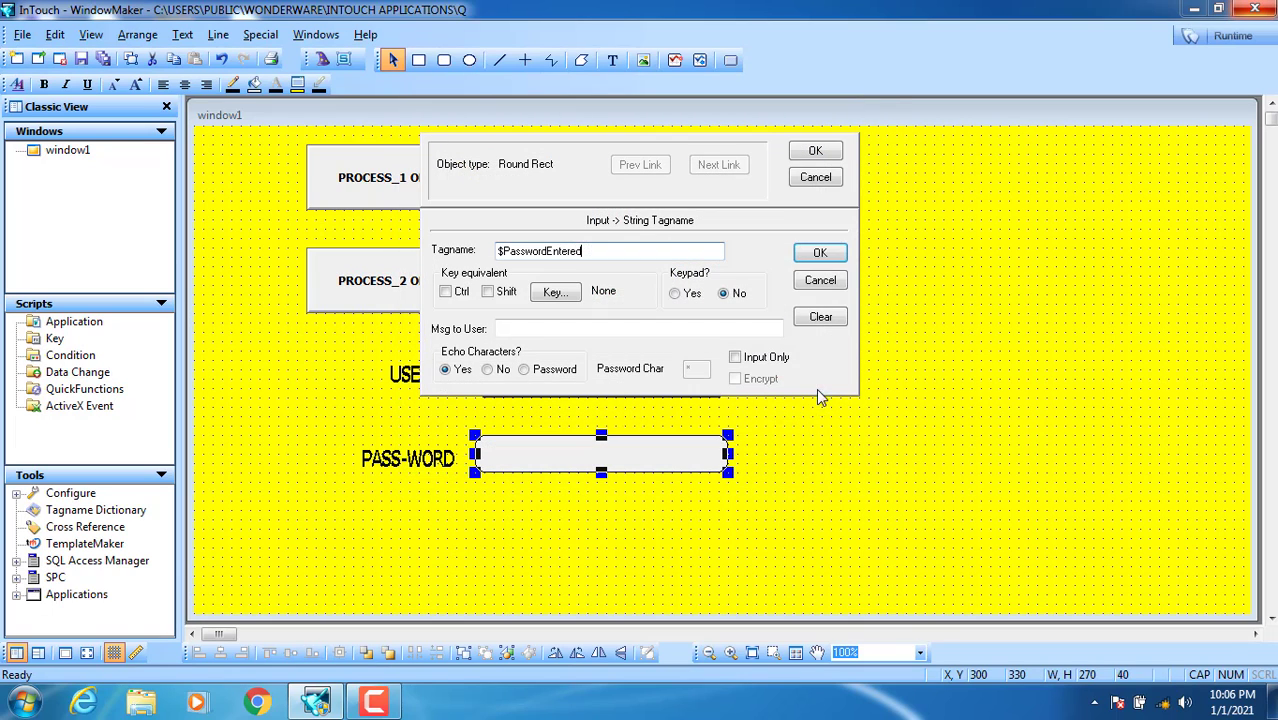
left_click(805, 151)
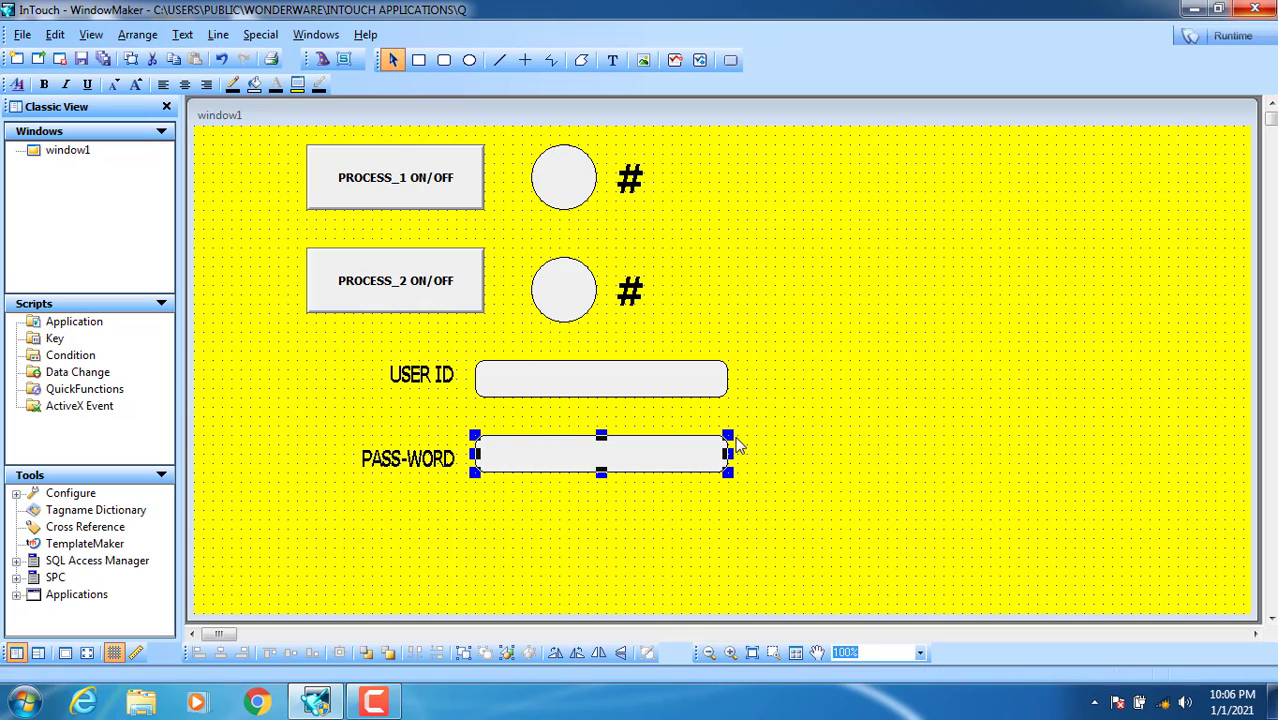
Step: Line up the PASS-WORD label and its box under the USER ID label and box
left_click_drag(765, 420, 357, 513)
left_click_drag(415, 463, 812, 395)
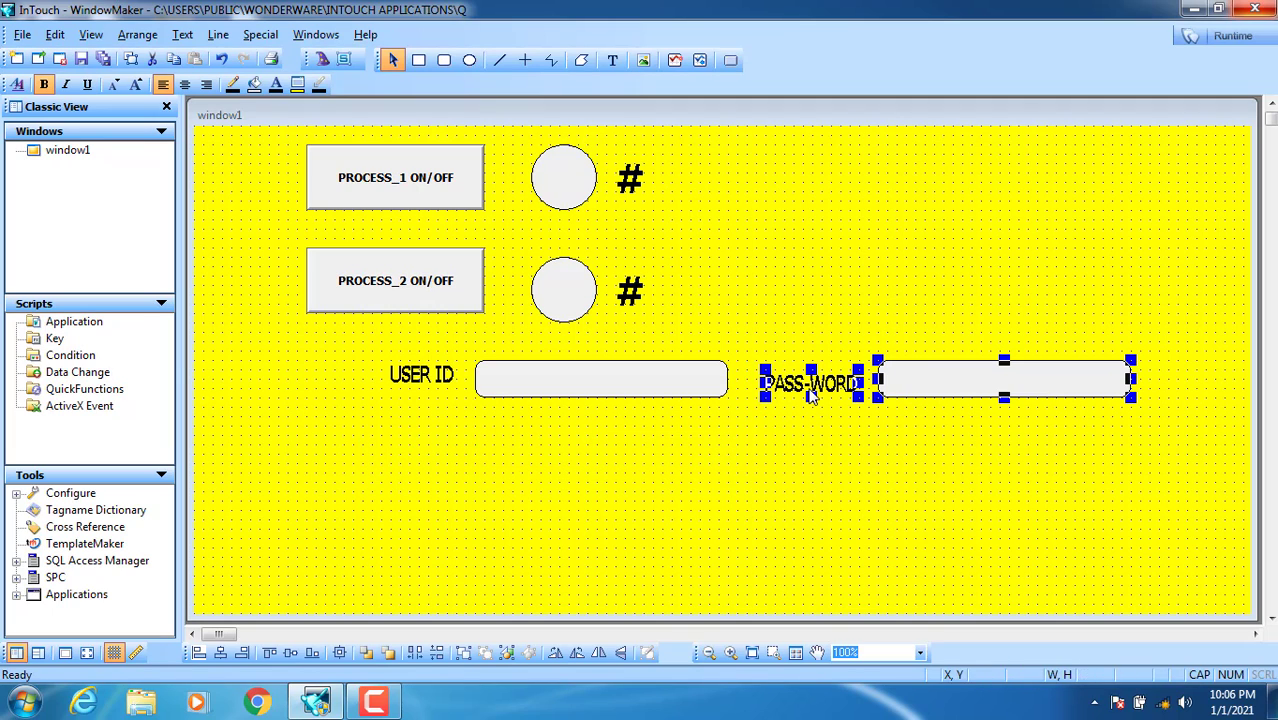
left_click(800, 468)
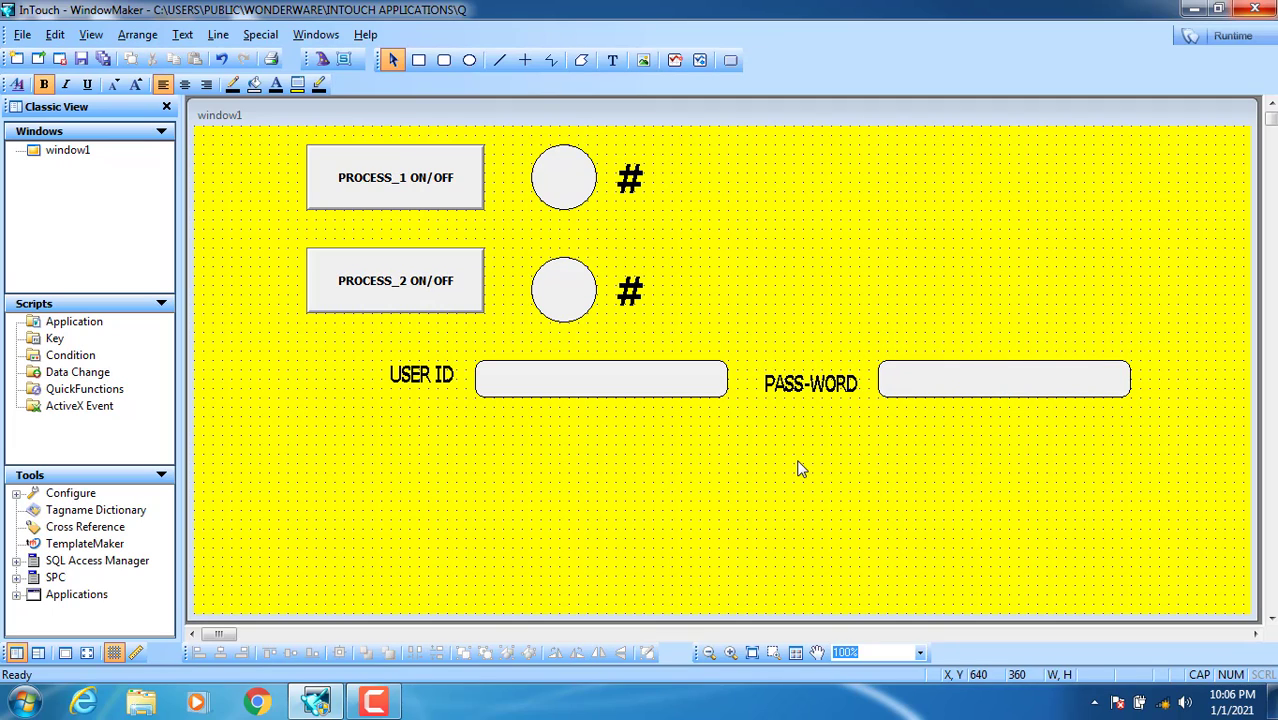
left_click(806, 385)
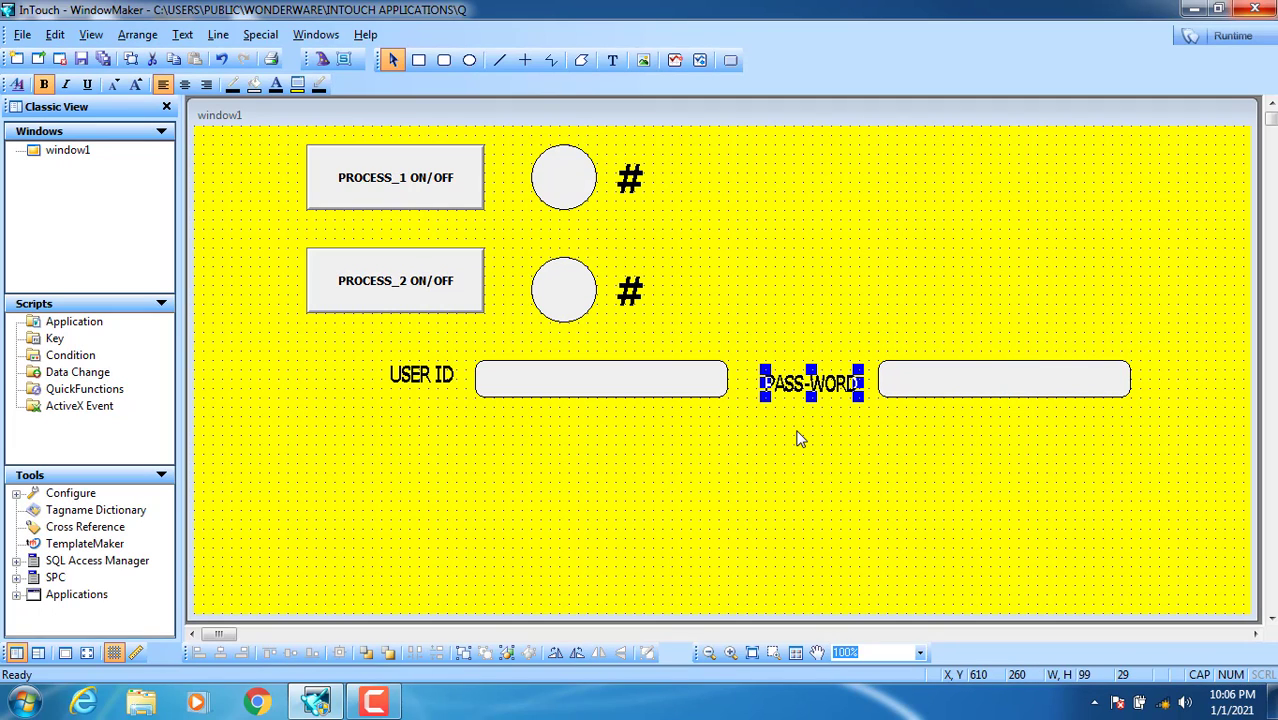
key("Up")
key("Down")
left_click(801, 462)
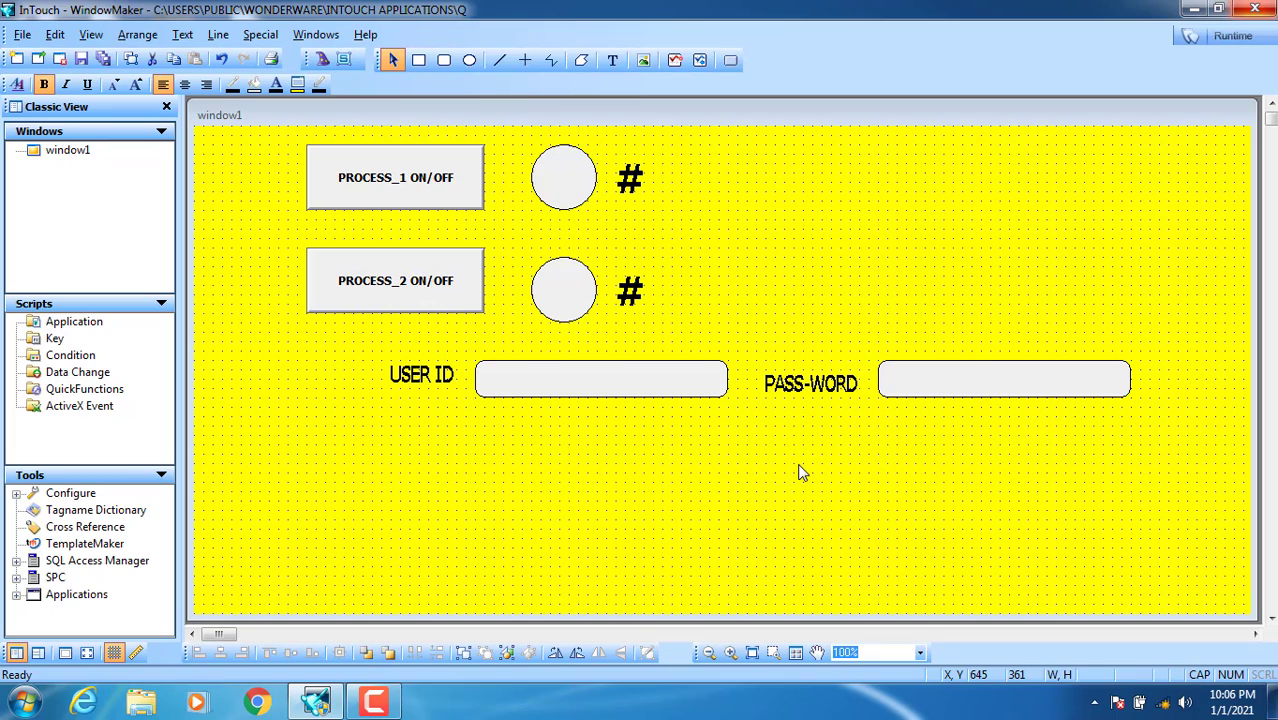
left_click(436, 384)
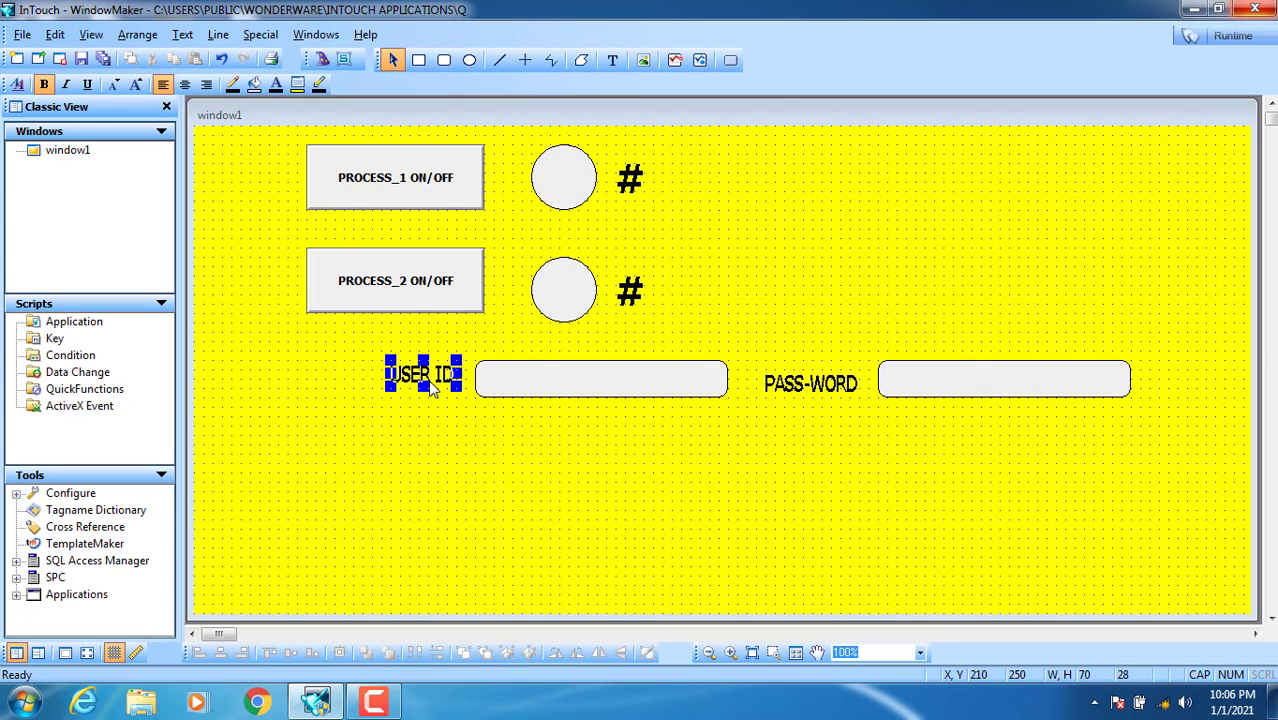
left_click(667, 477)
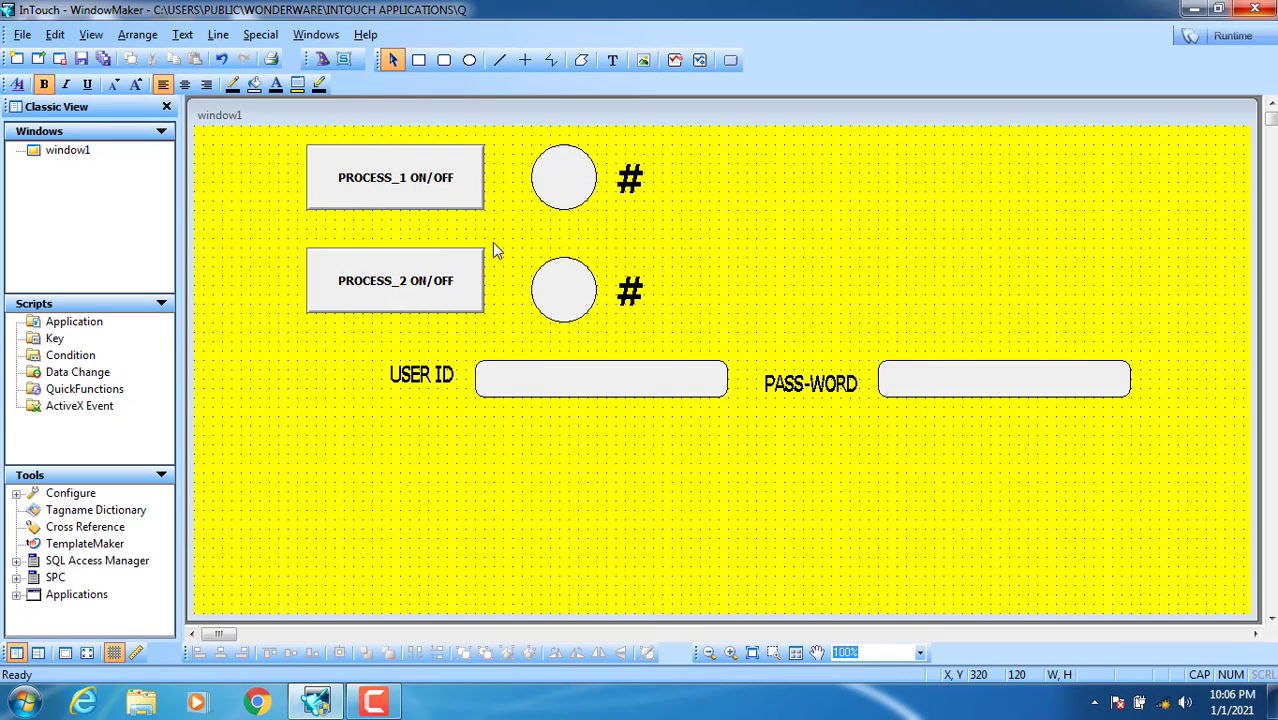
Step: Draw a button at window1's top right and label it LOG OFF
left_click(730, 60)
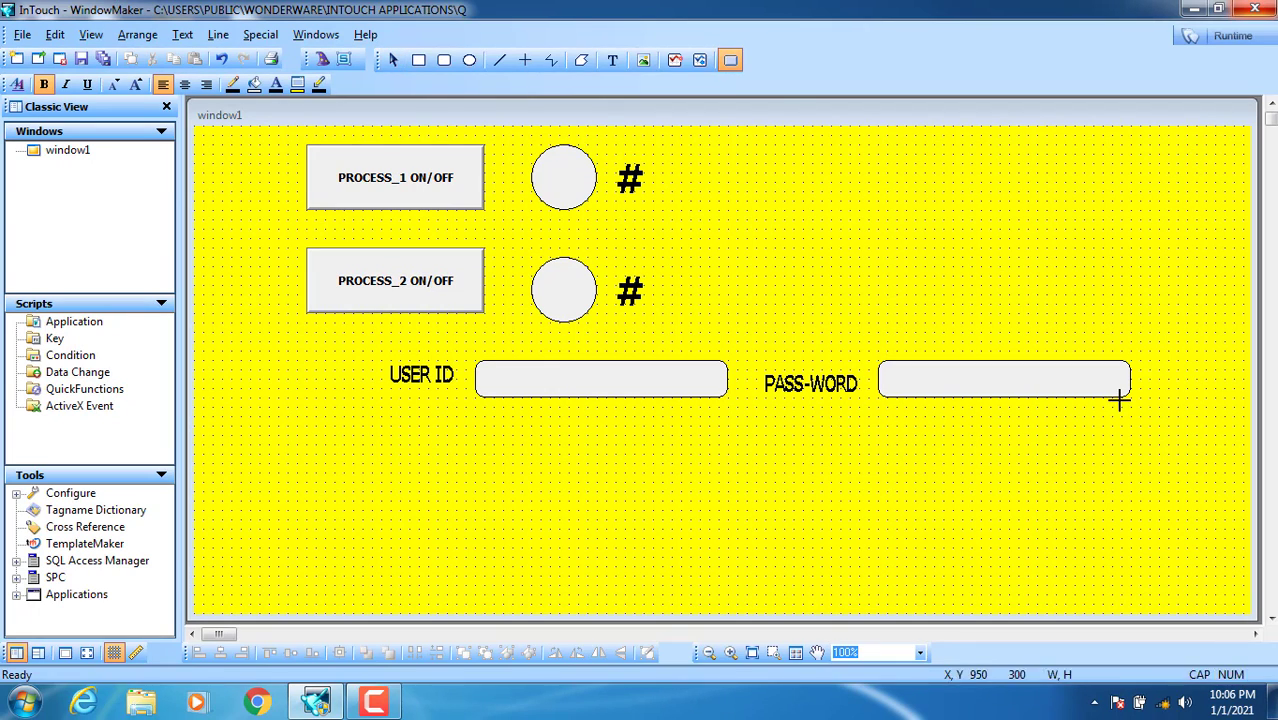
mouse_move(1205, 153)
left_mouse_down()
mouse_move(1021, 220)
mouse_move(1071, 207)
left_mouse_up()
right_click(1060, 197)
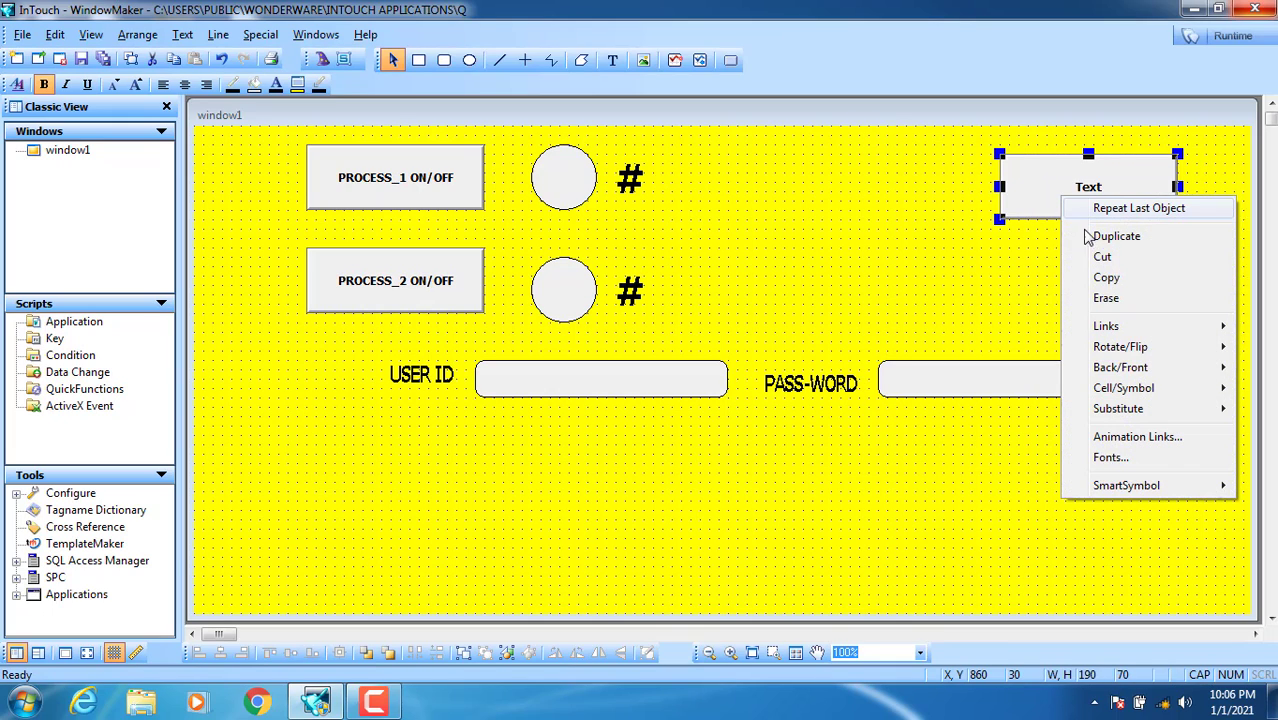
mouse_move(1128, 410)
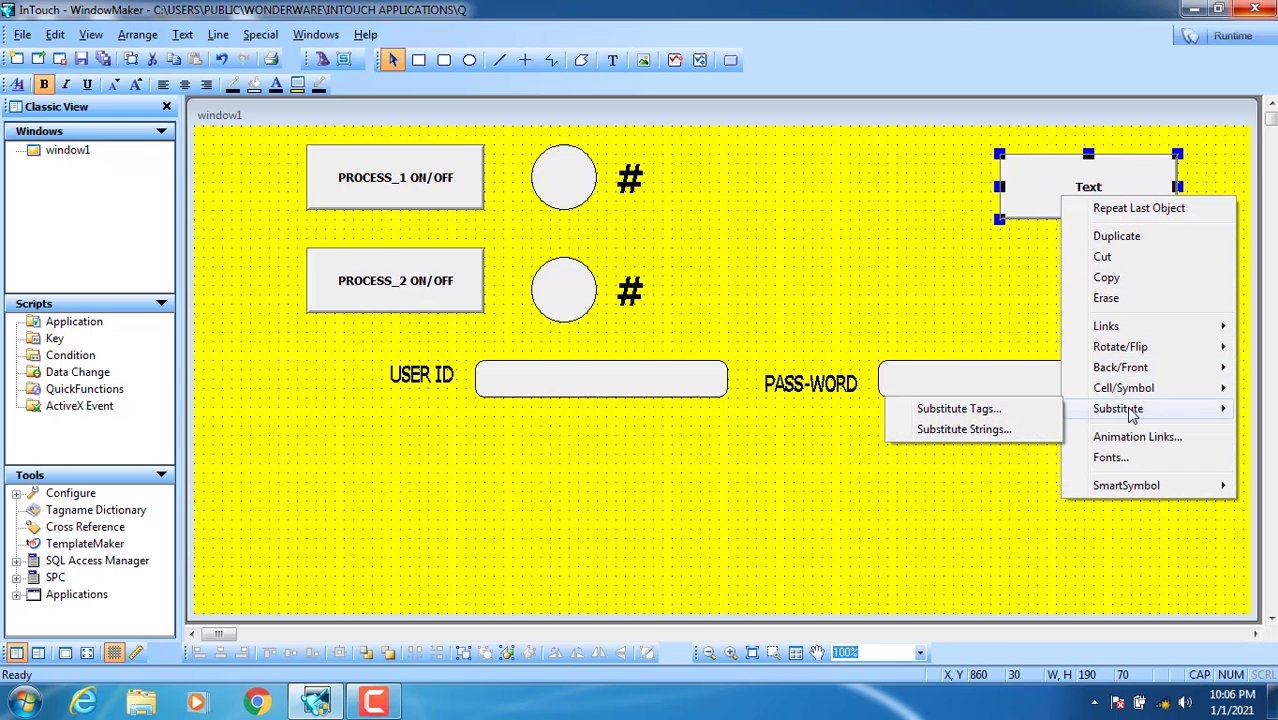
left_click(1000, 432)
type("LOG OFF")
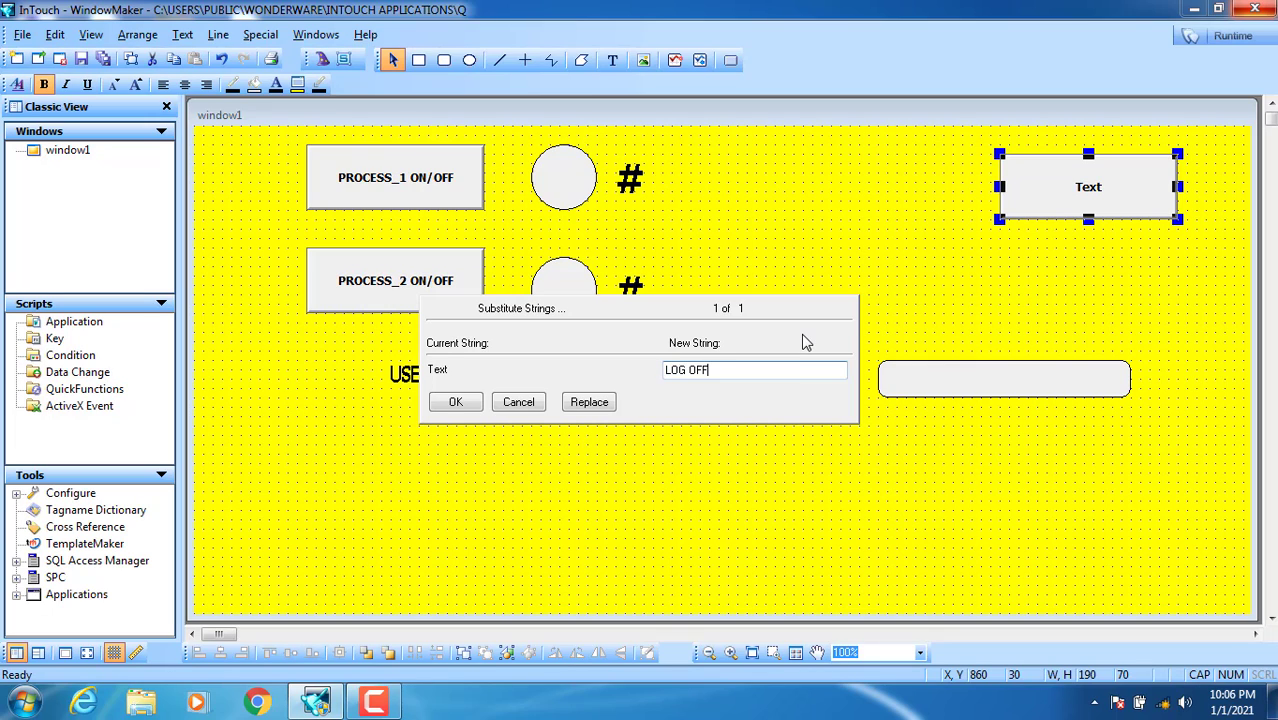
left_click(452, 403)
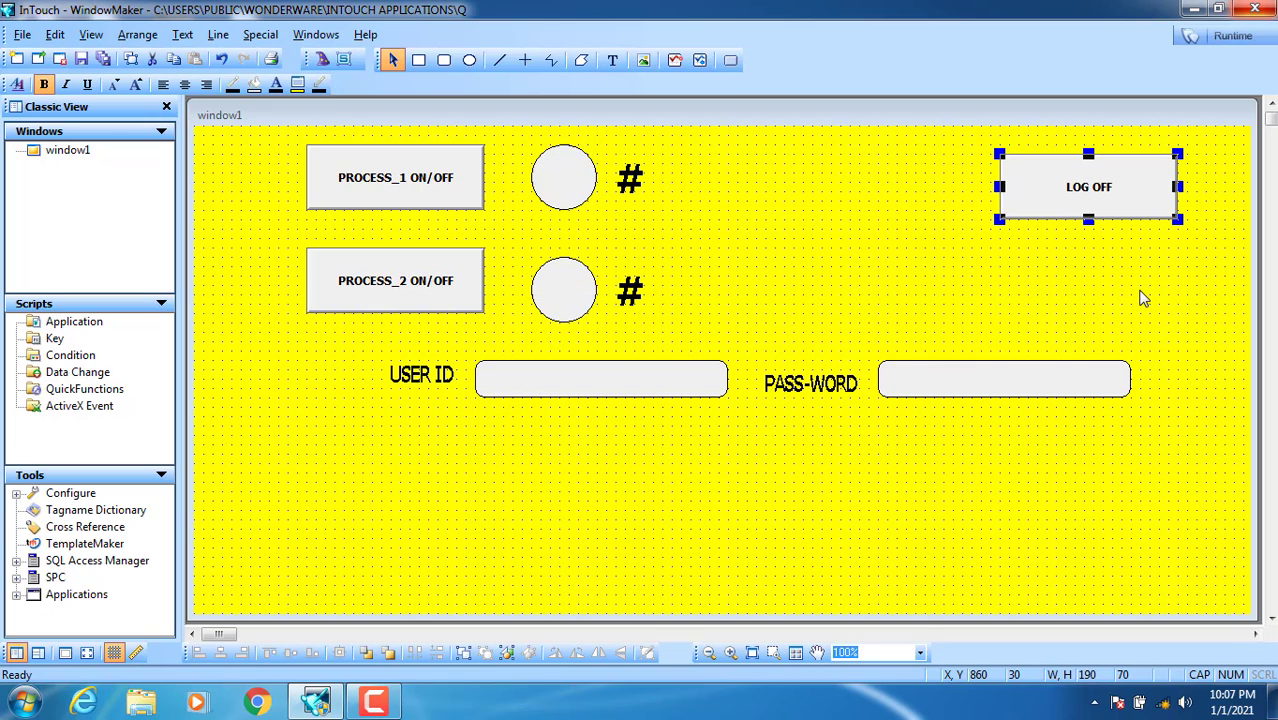
Step: Give the LOG OFF button a left-click action script H=Logoff();
double_click(1103, 197)
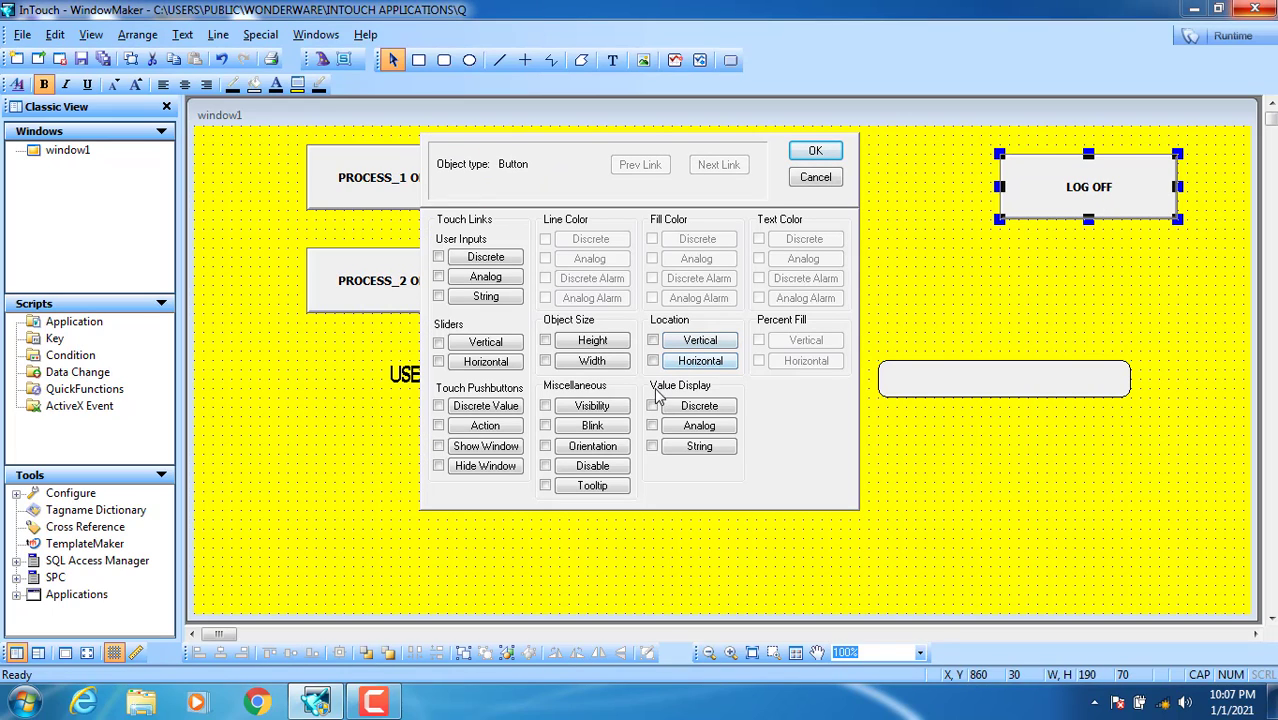
left_click(485, 426)
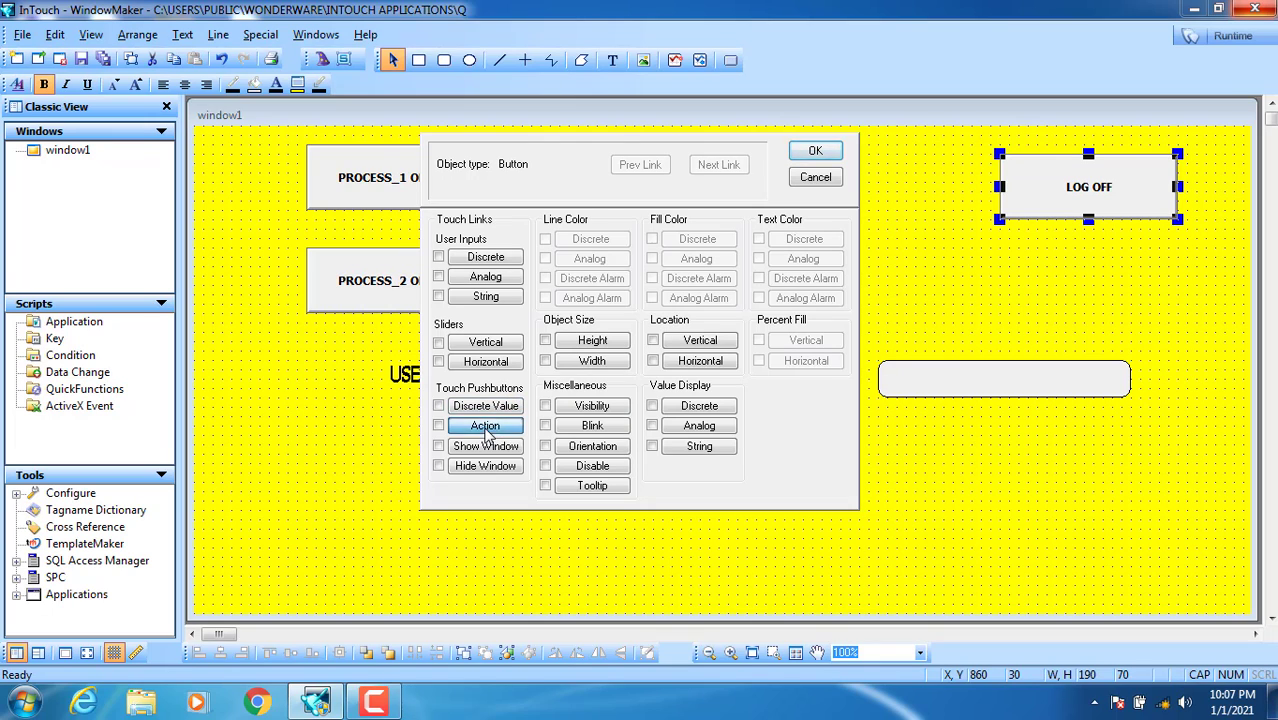
left_click_drag(565, 177, 586, 240)
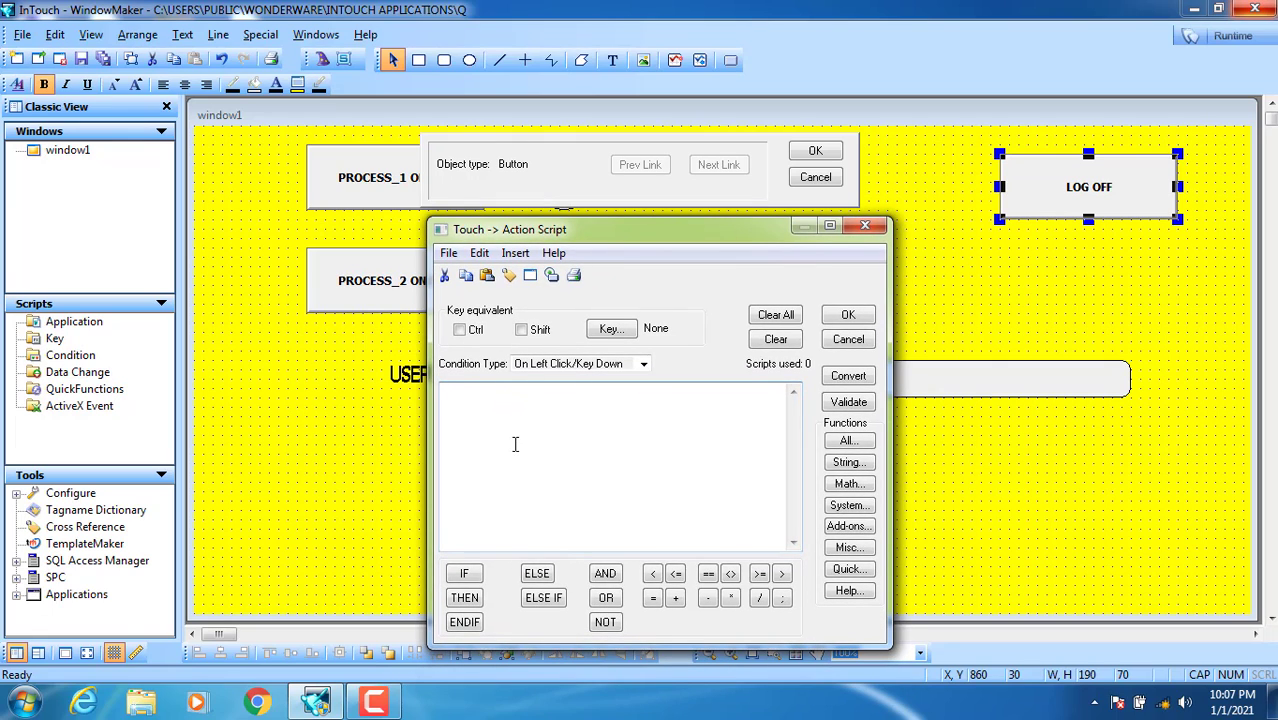
left_click(567, 365)
left_click(569, 368)
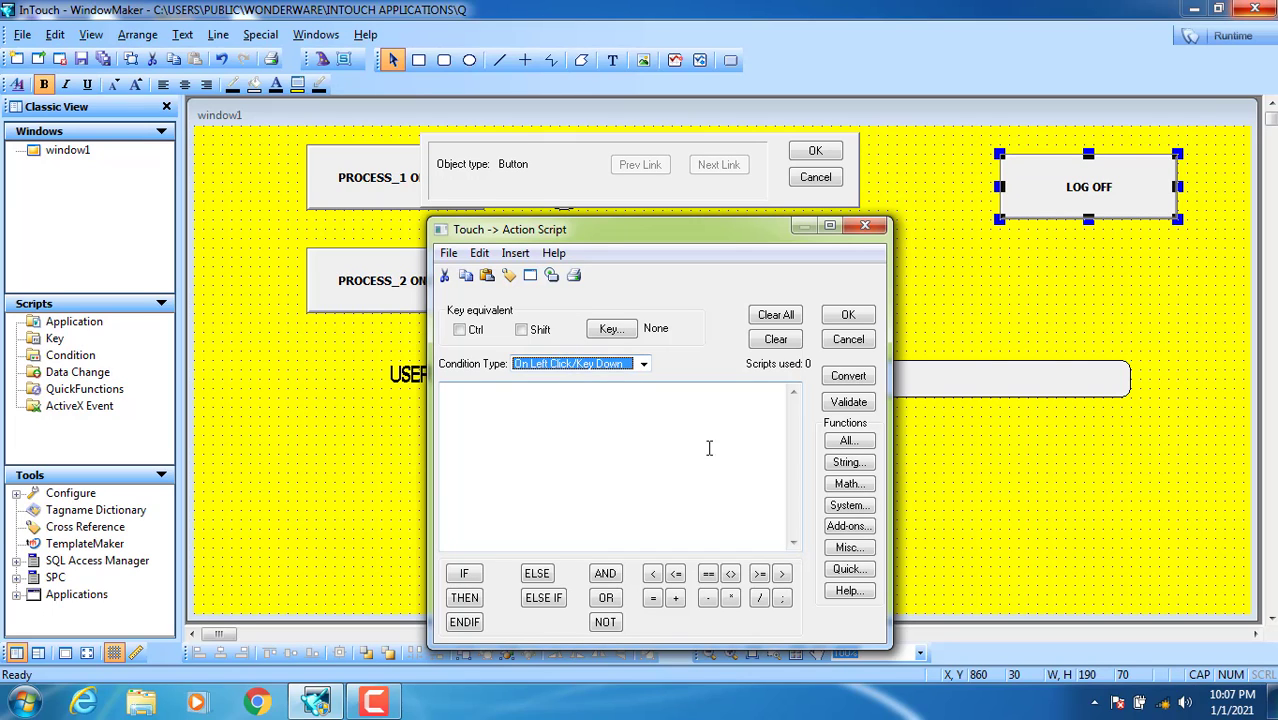
left_click(845, 443)
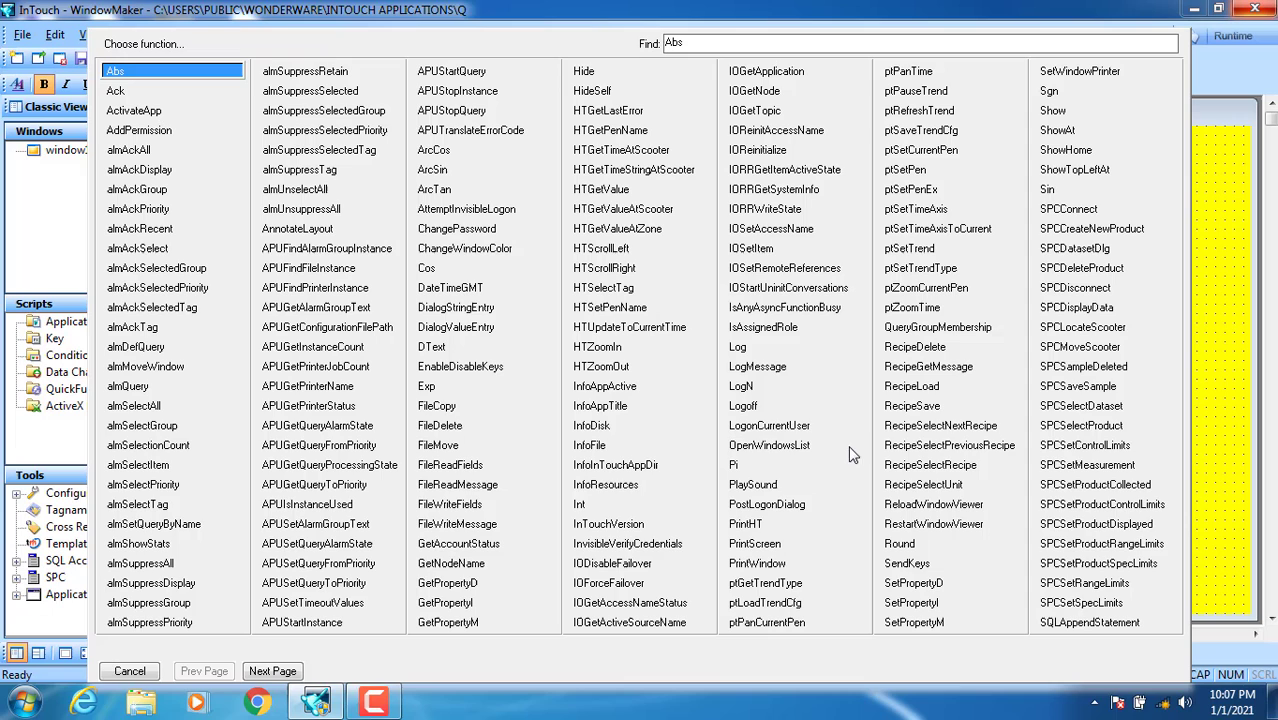
left_click(751, 410)
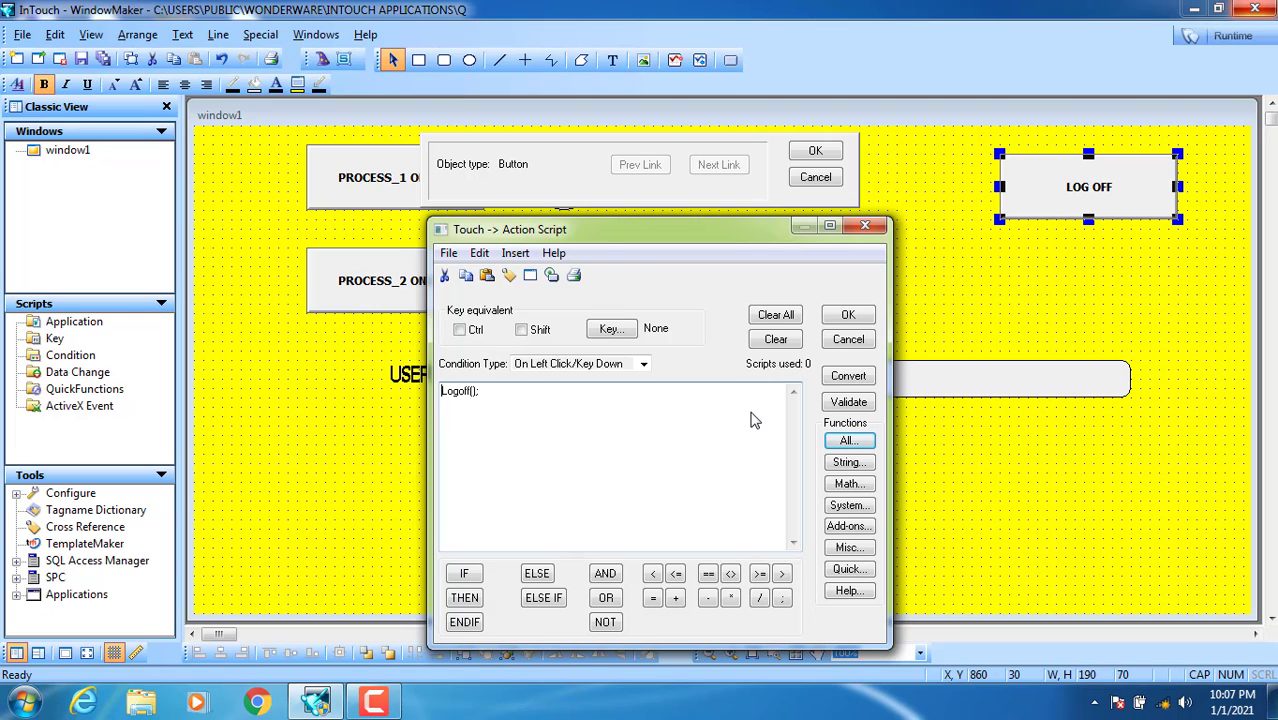
type("H=")
left_click(862, 315)
Step: Define H as a memory integer tag and close the link dialogs
left_click_drag(606, 286, 720, 340)
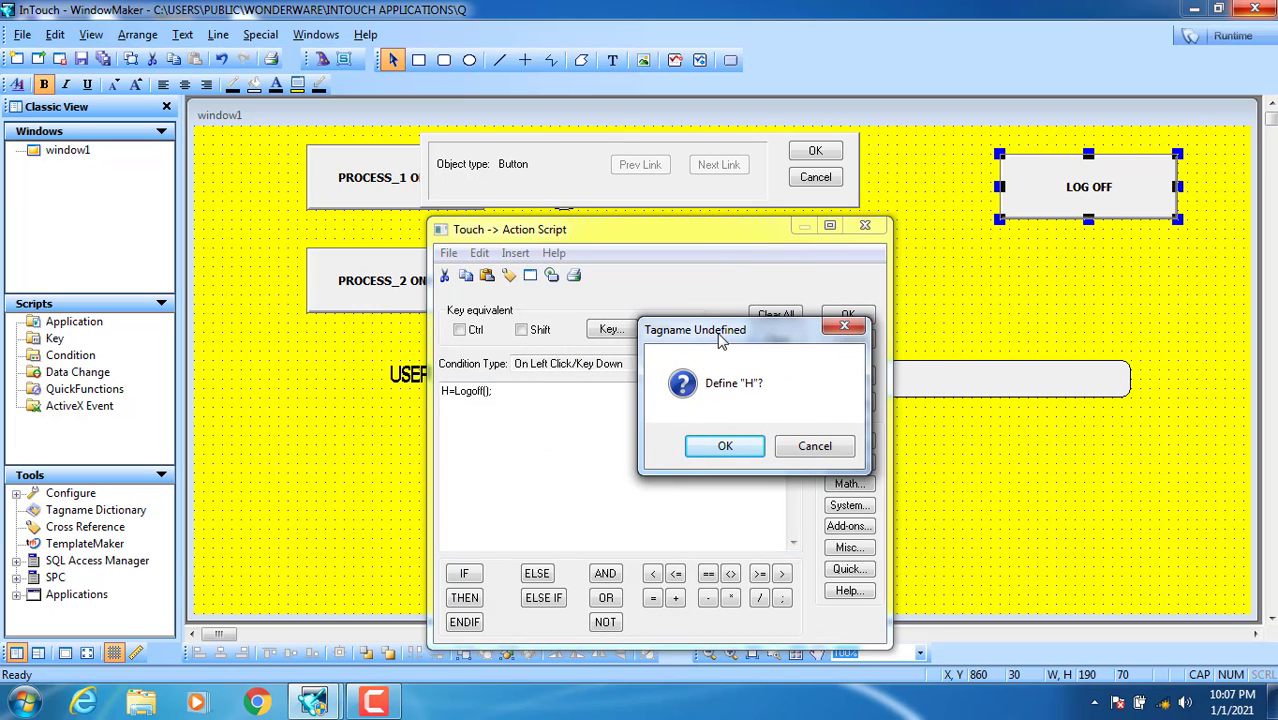
left_click(726, 445)
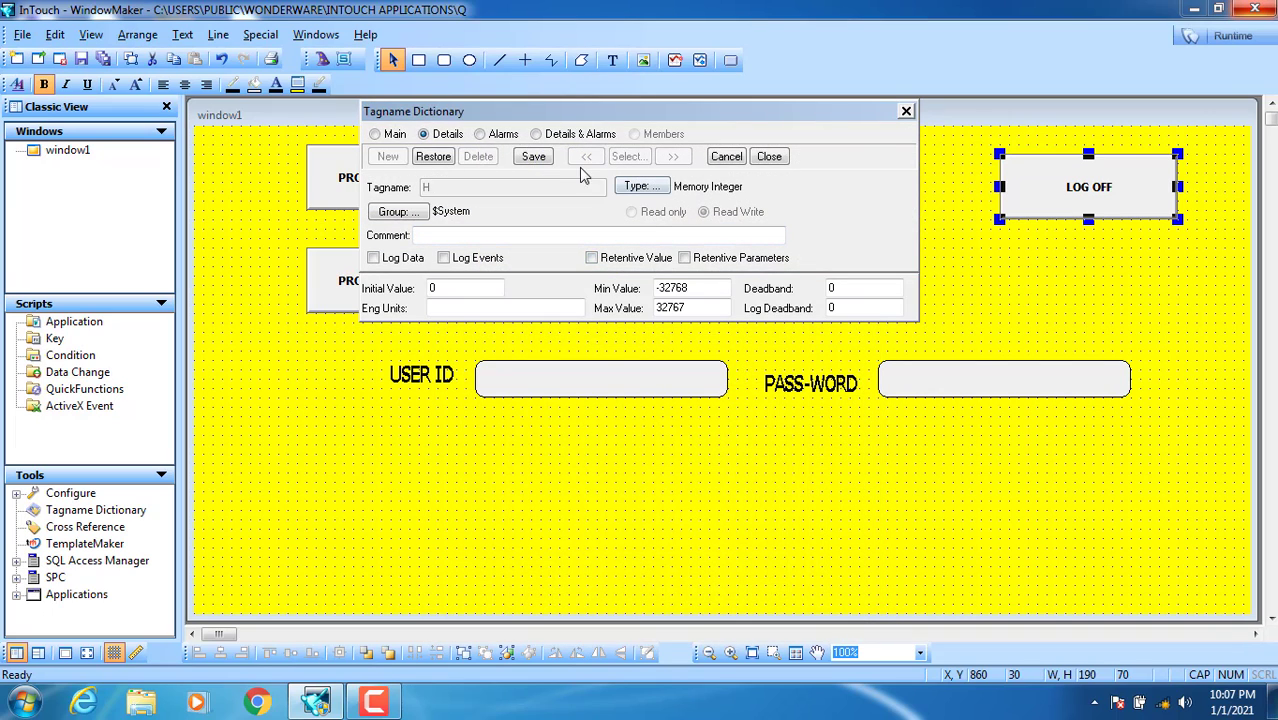
left_click(533, 156)
left_click(766, 158)
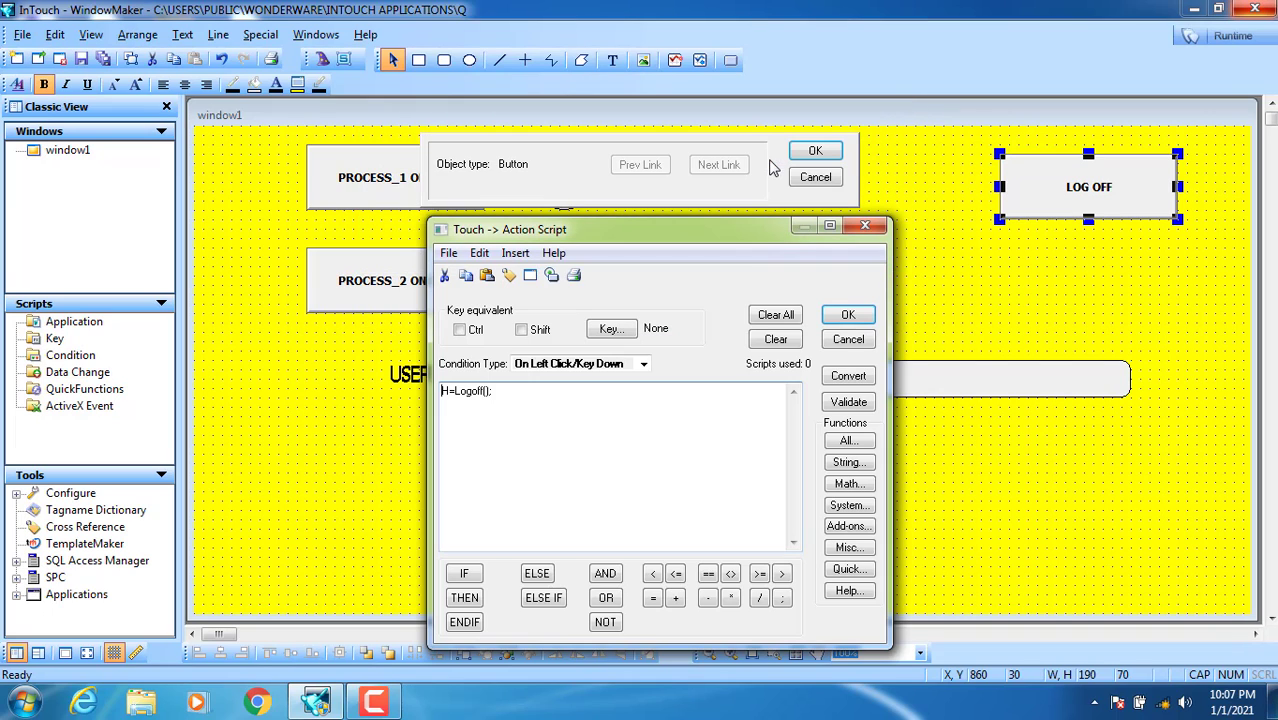
left_click(848, 316)
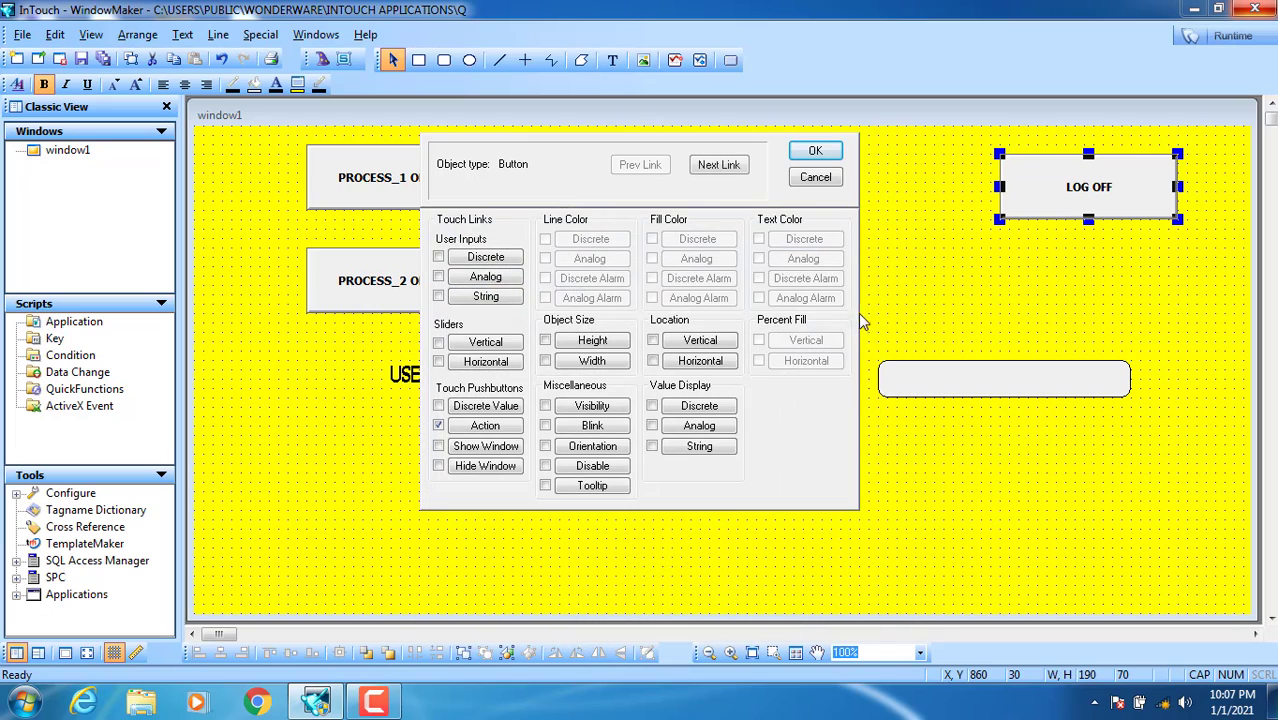
left_click(816, 147)
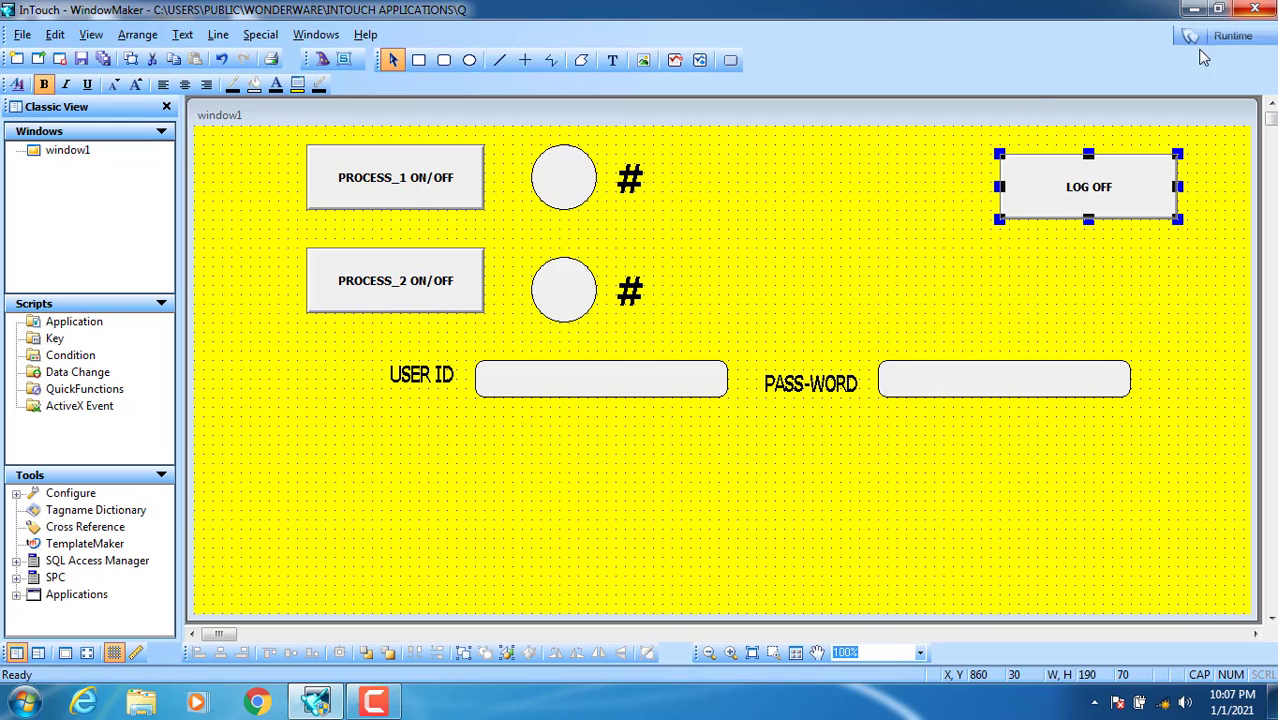
Step: Launch window1 in WindowViewer runtime, getting past the license and demo-mode notices
left_click(1235, 40)
left_click(806, 420)
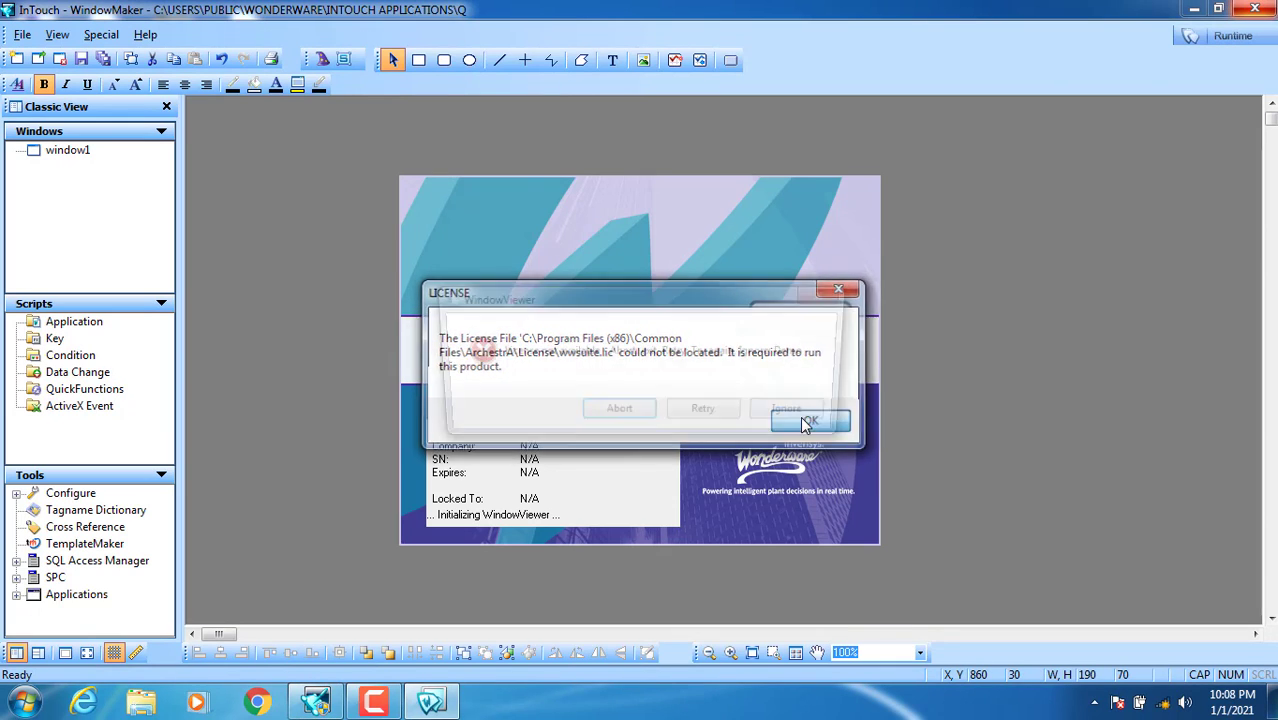
left_click(805, 420)
left_click(770, 421)
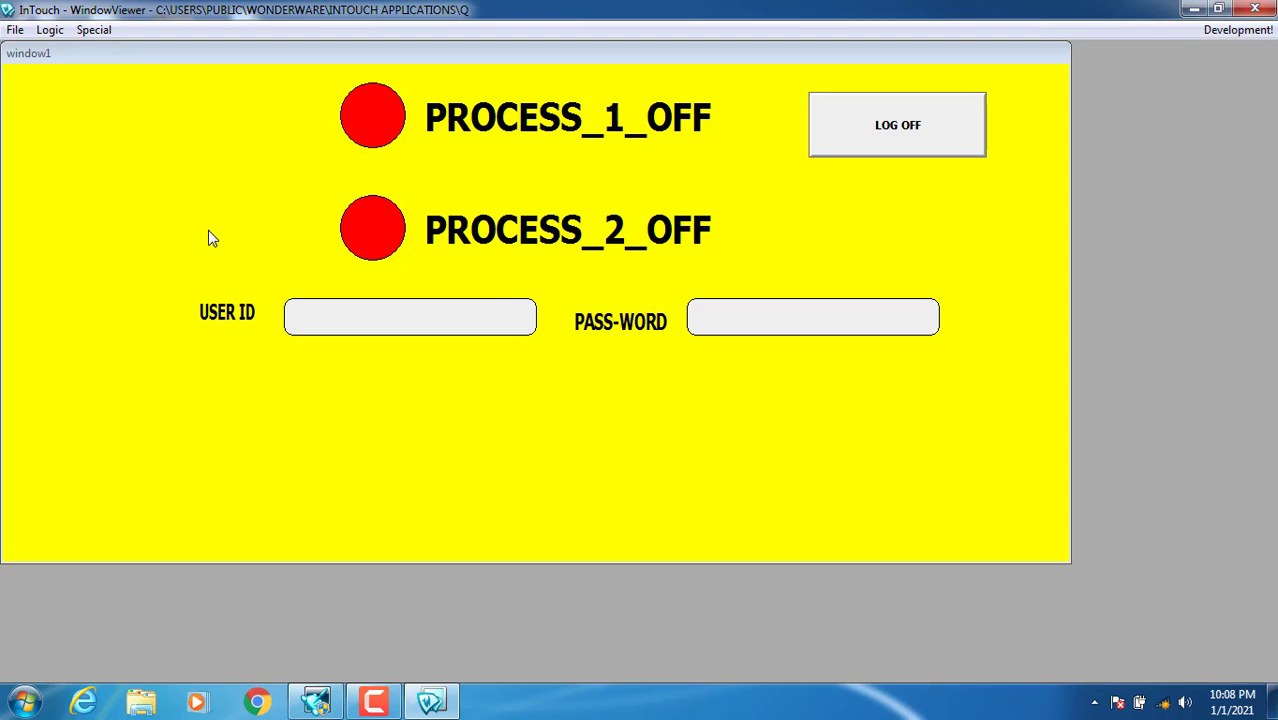
Step: Log in to WindowViewer as operator1 with the account password
left_click(336, 320)
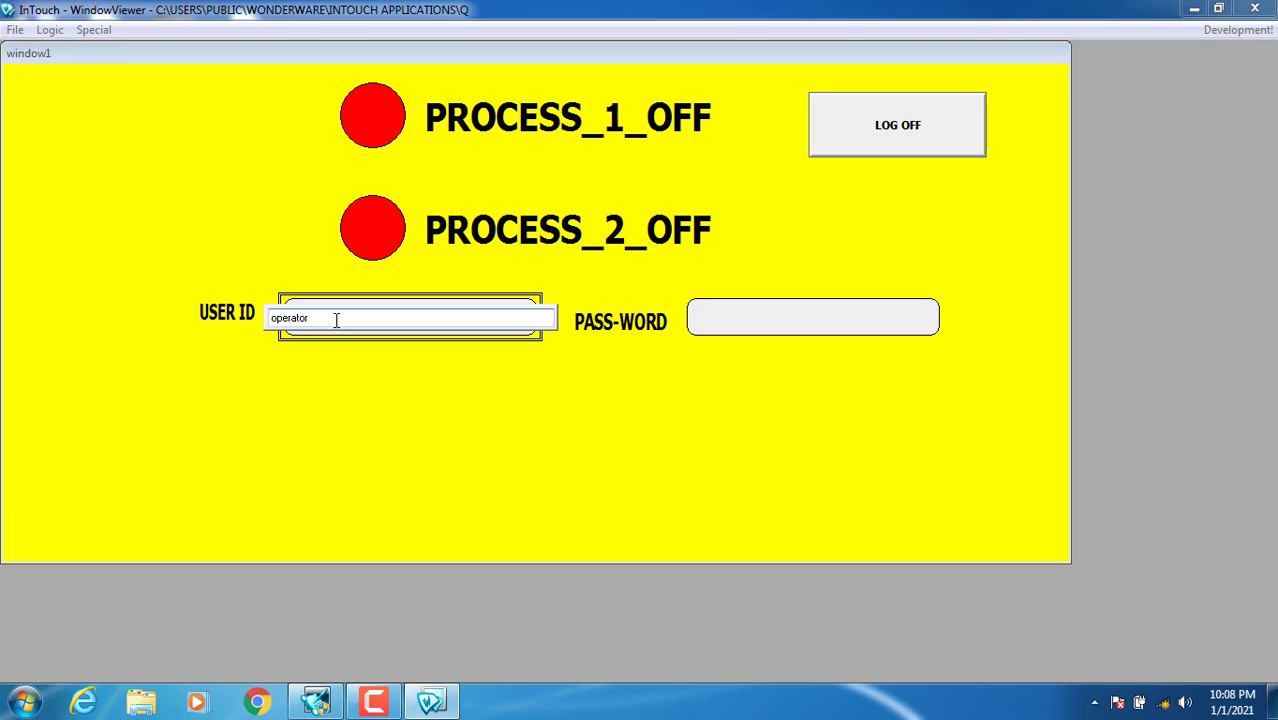
type("operator1")
key("Return")
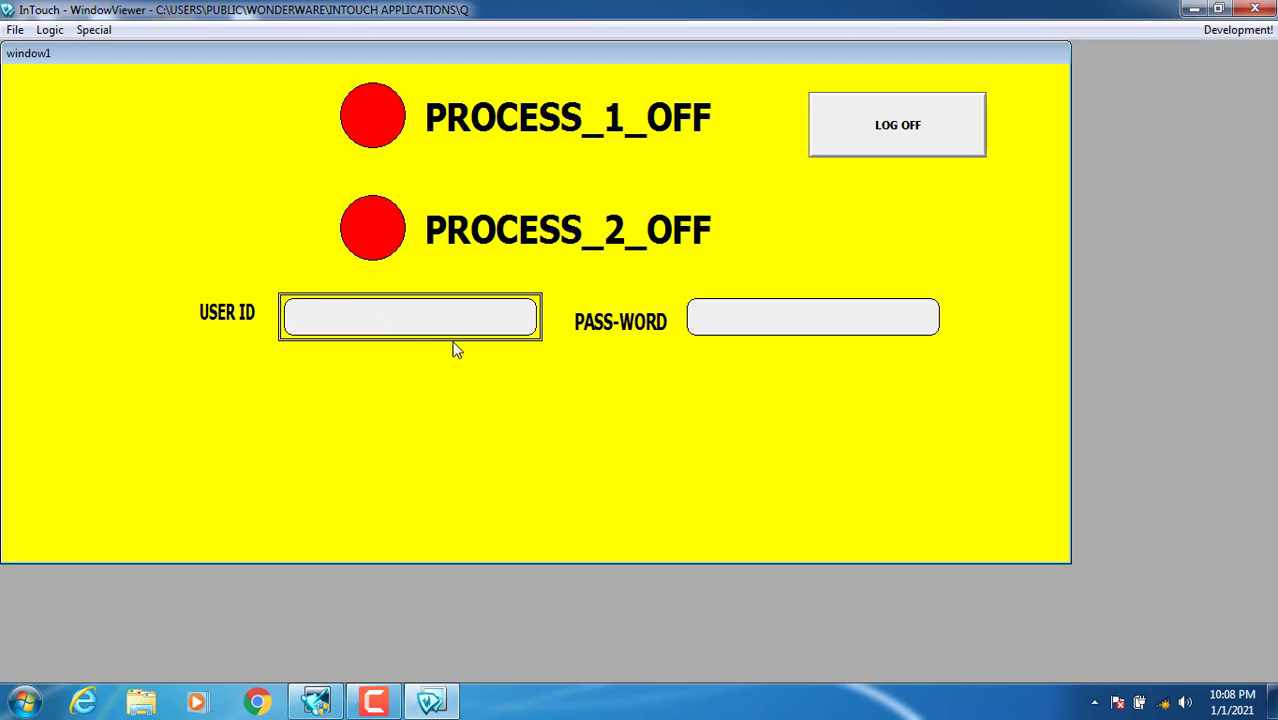
left_click(771, 325)
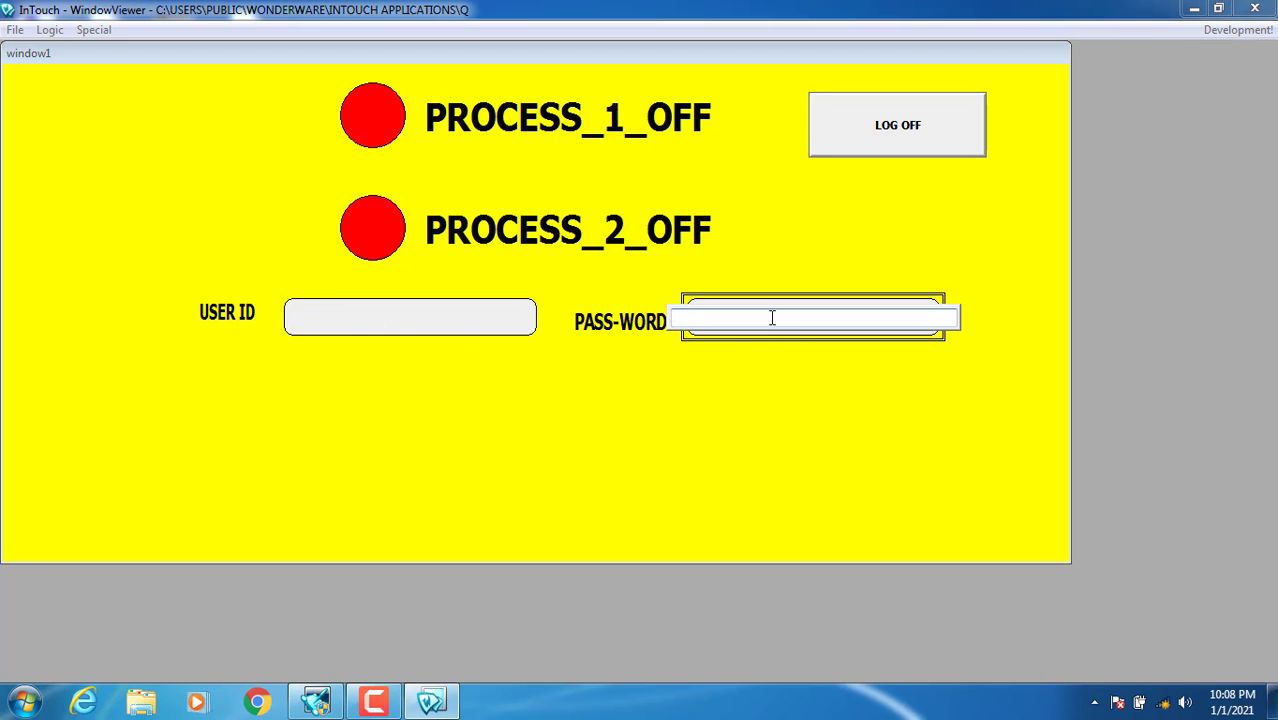
key("Return")
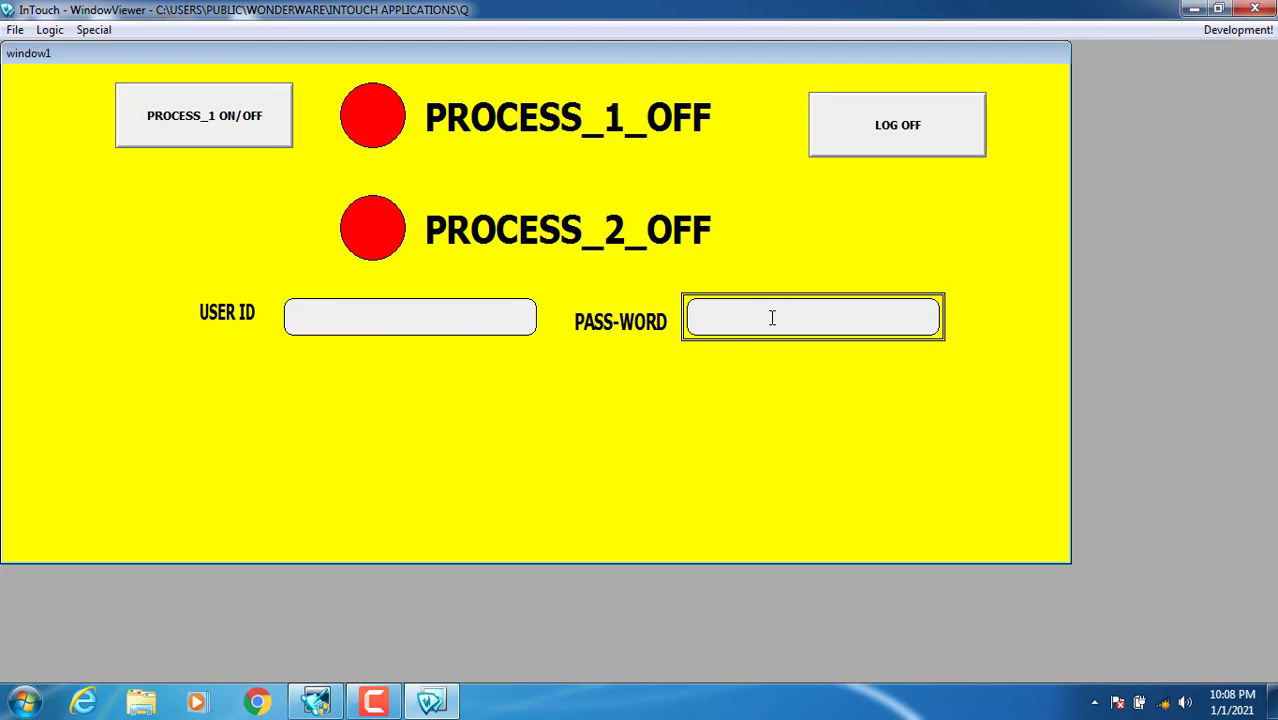
Step: Toggle Process 1 on and off several times, leave it ON, then log off
left_click(208, 140)
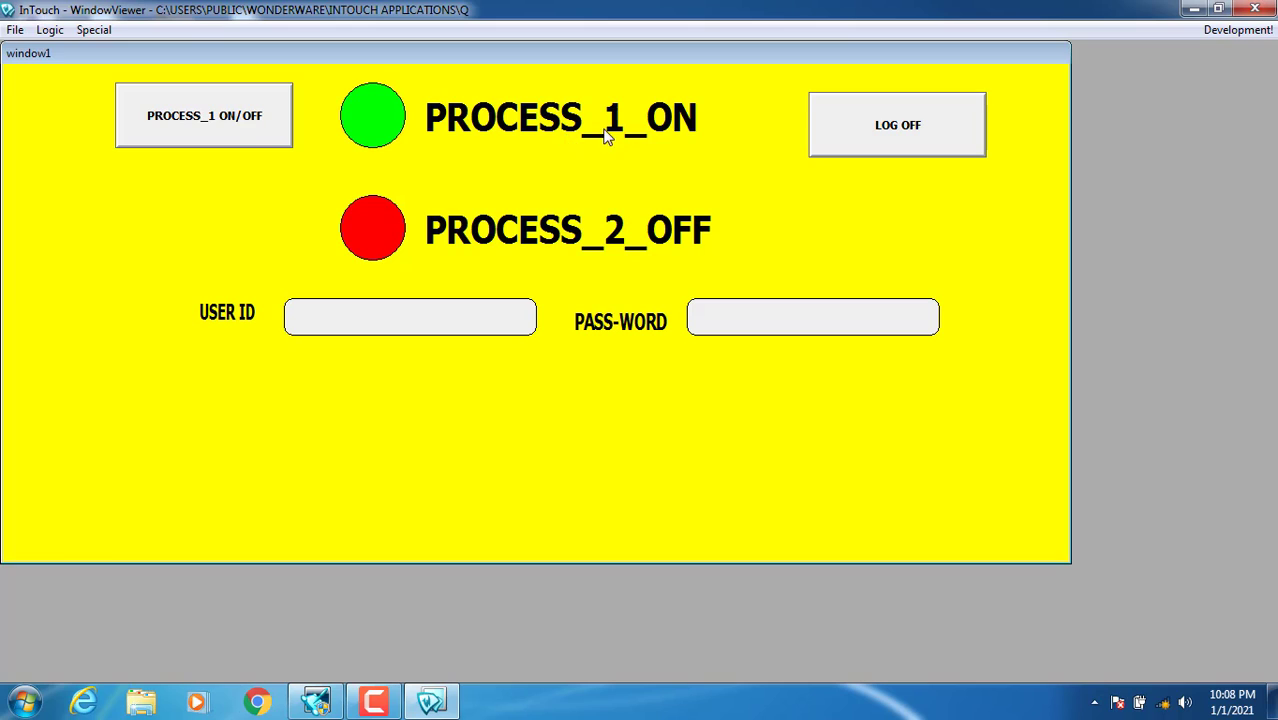
left_click(240, 137)
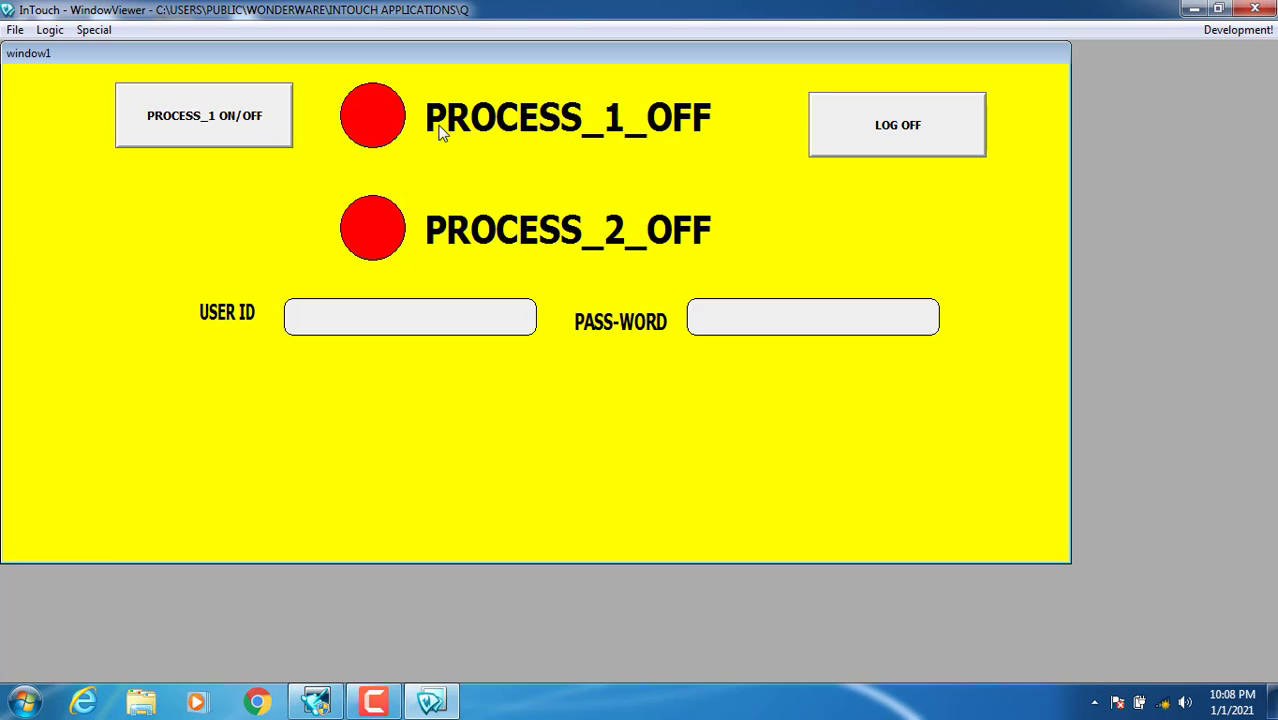
left_click(213, 119)
left_click(212, 120)
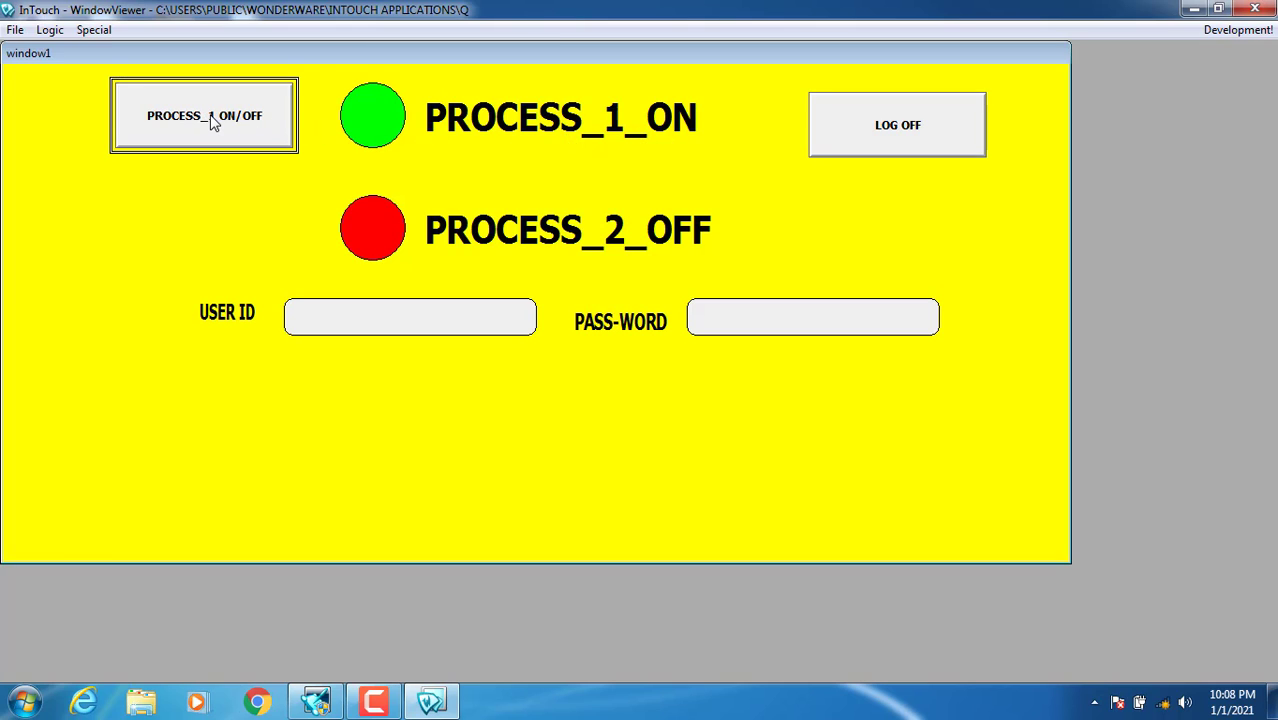
left_click(212, 120)
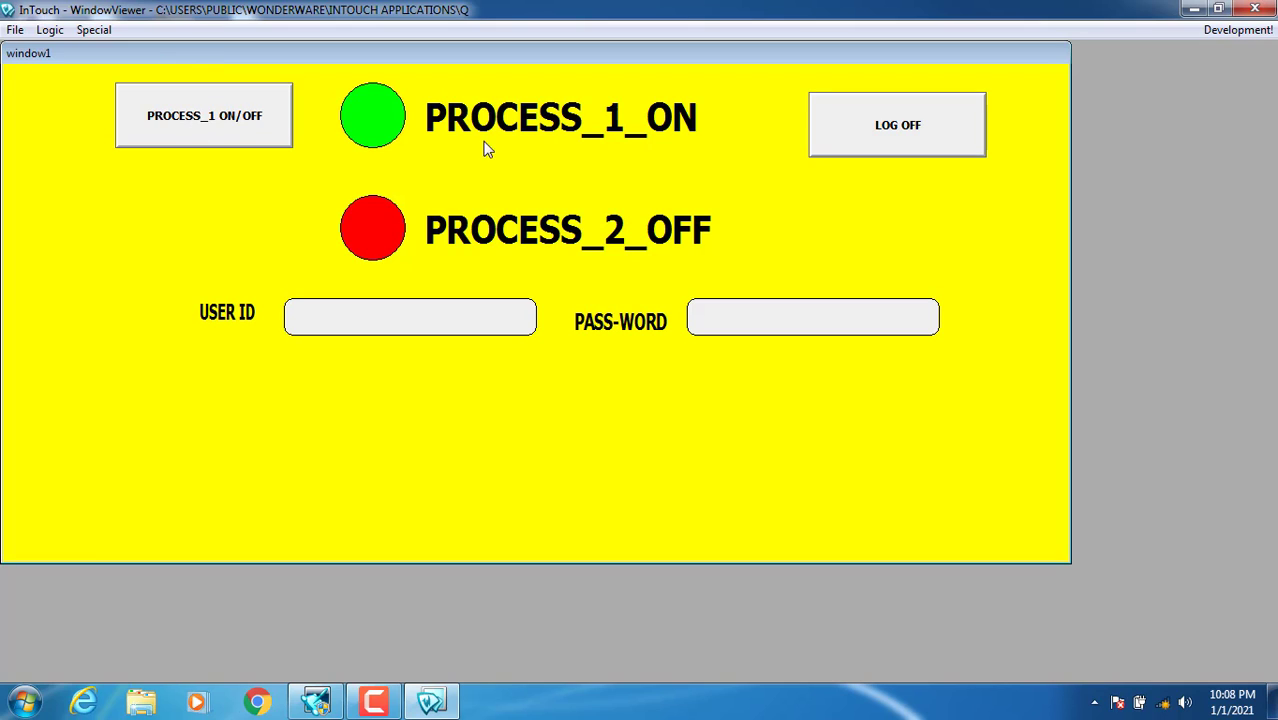
left_click(880, 130)
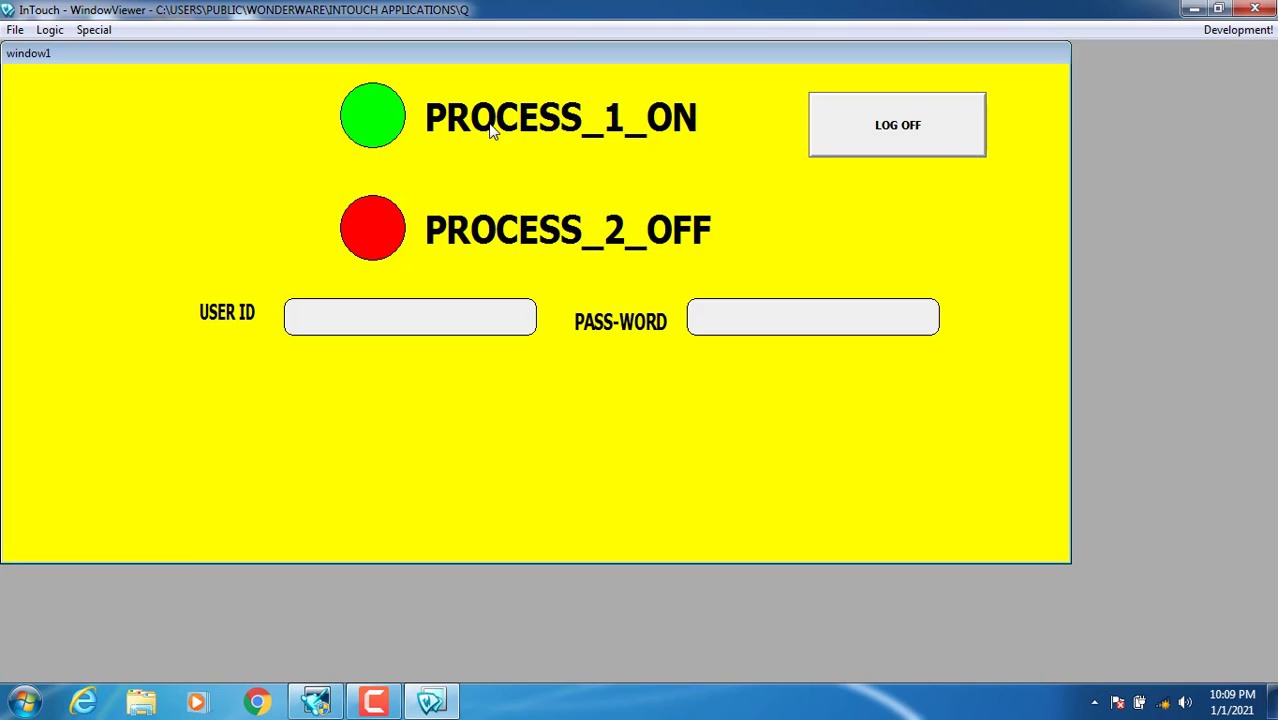
Step: Log in with the operator's password, switch Process 1 off, and log off
left_click(436, 317)
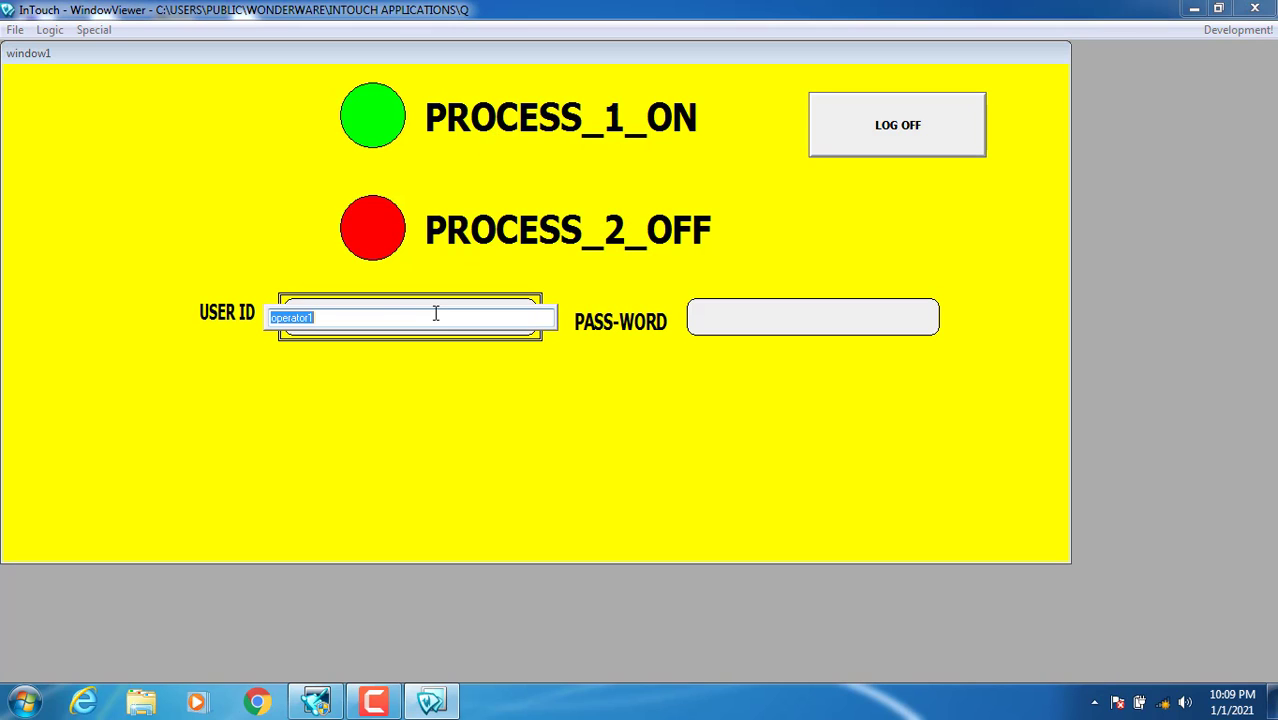
left_click(386, 318)
left_click(728, 314)
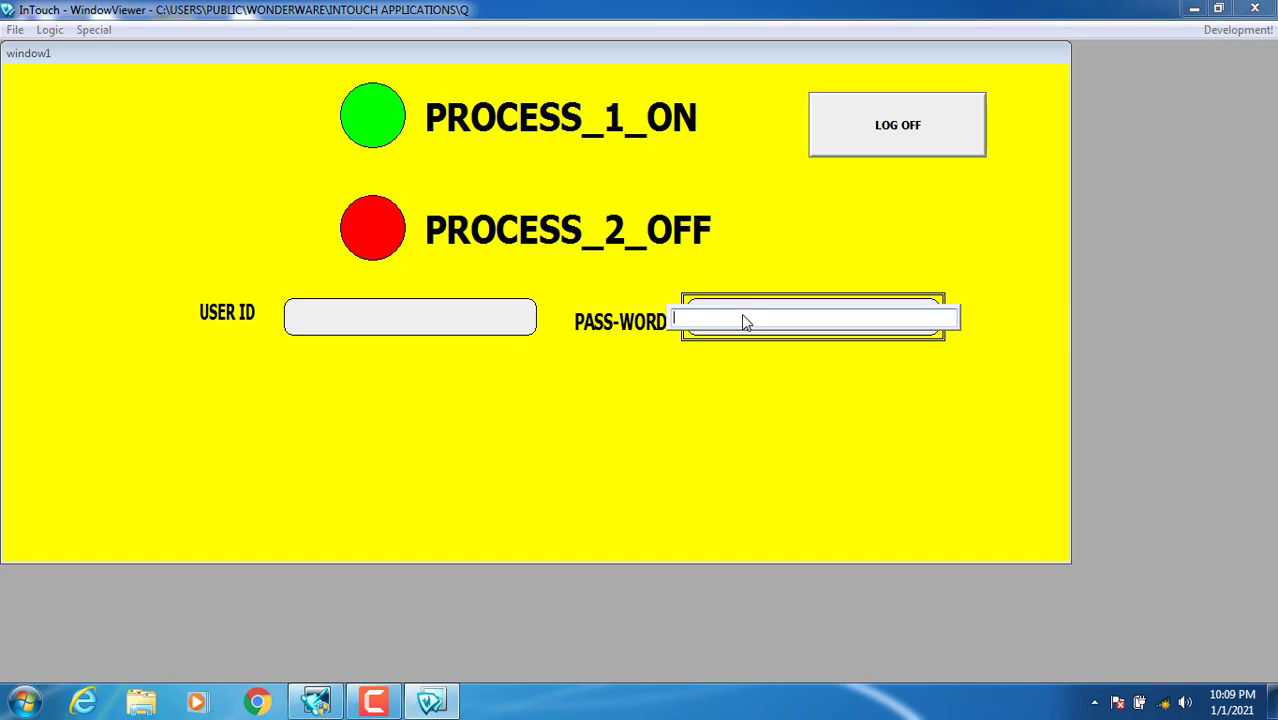
type("123")
key("Return")
left_click(187, 128)
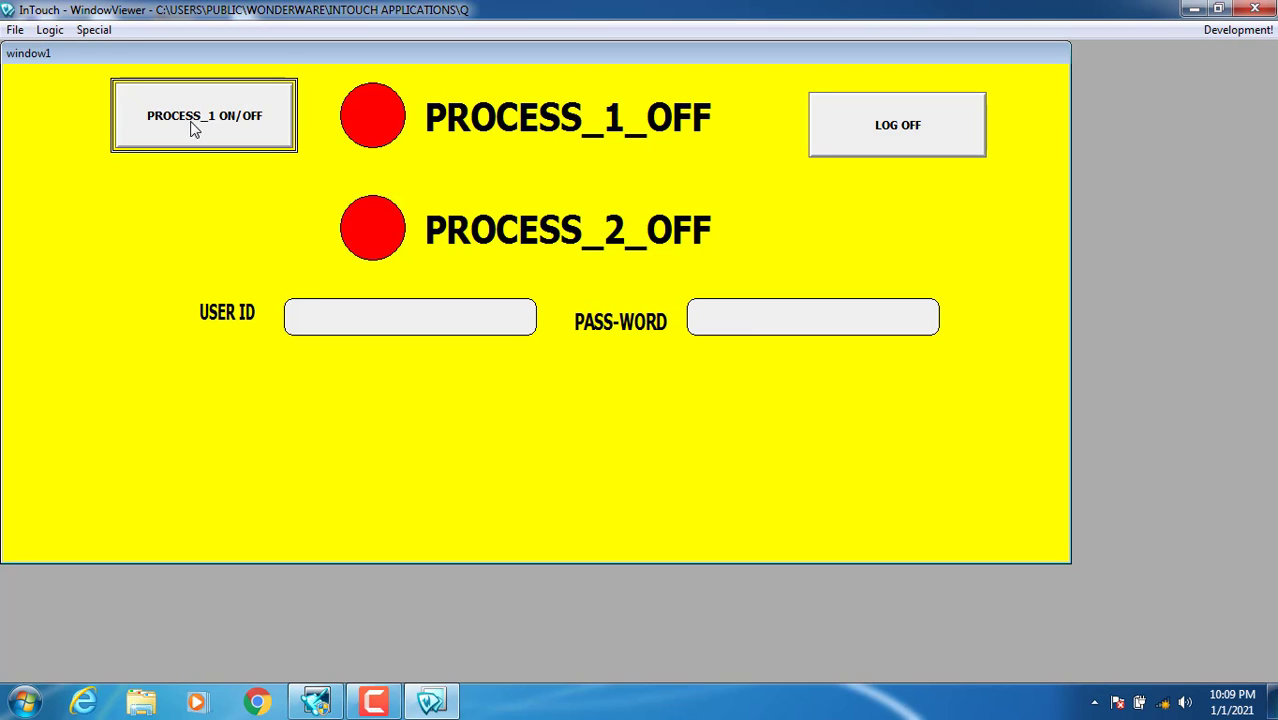
left_click(909, 130)
Step: Log in again, switch Process 1 back on, and log off
left_click(406, 320)
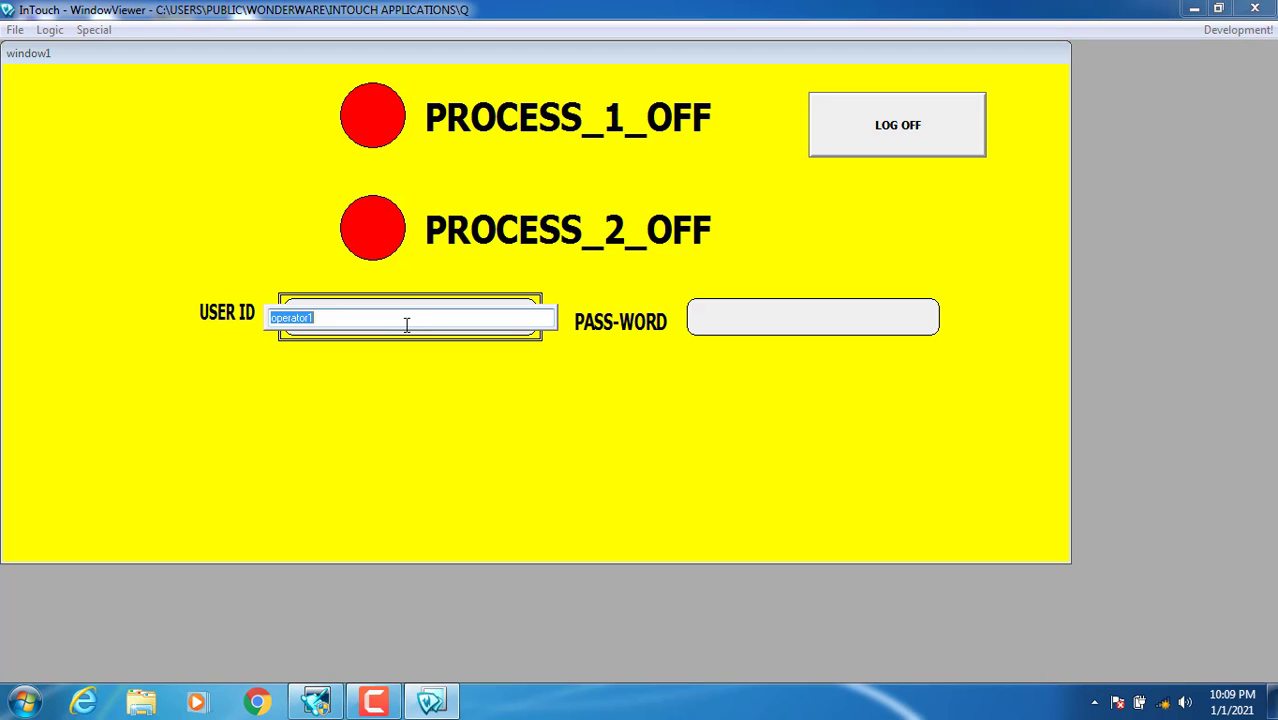
key("Return")
left_click(770, 318)
type("1")
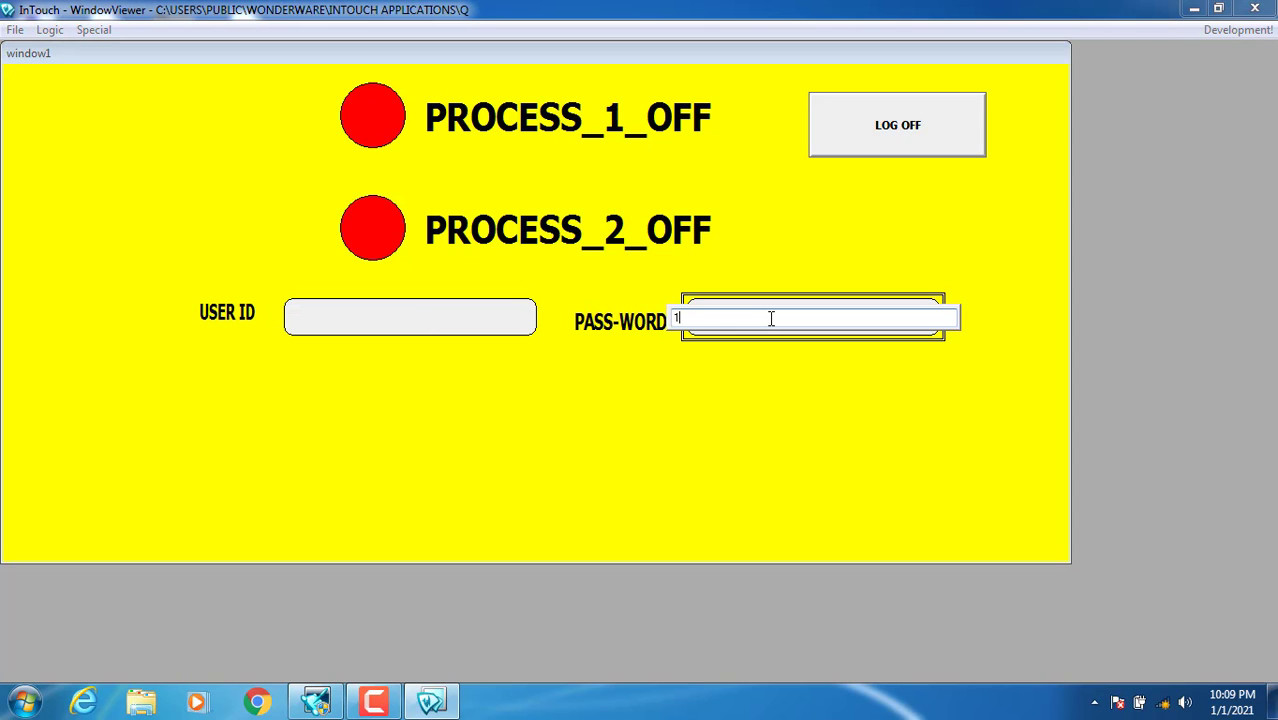
type("2")
key("Return")
left_click(230, 135)
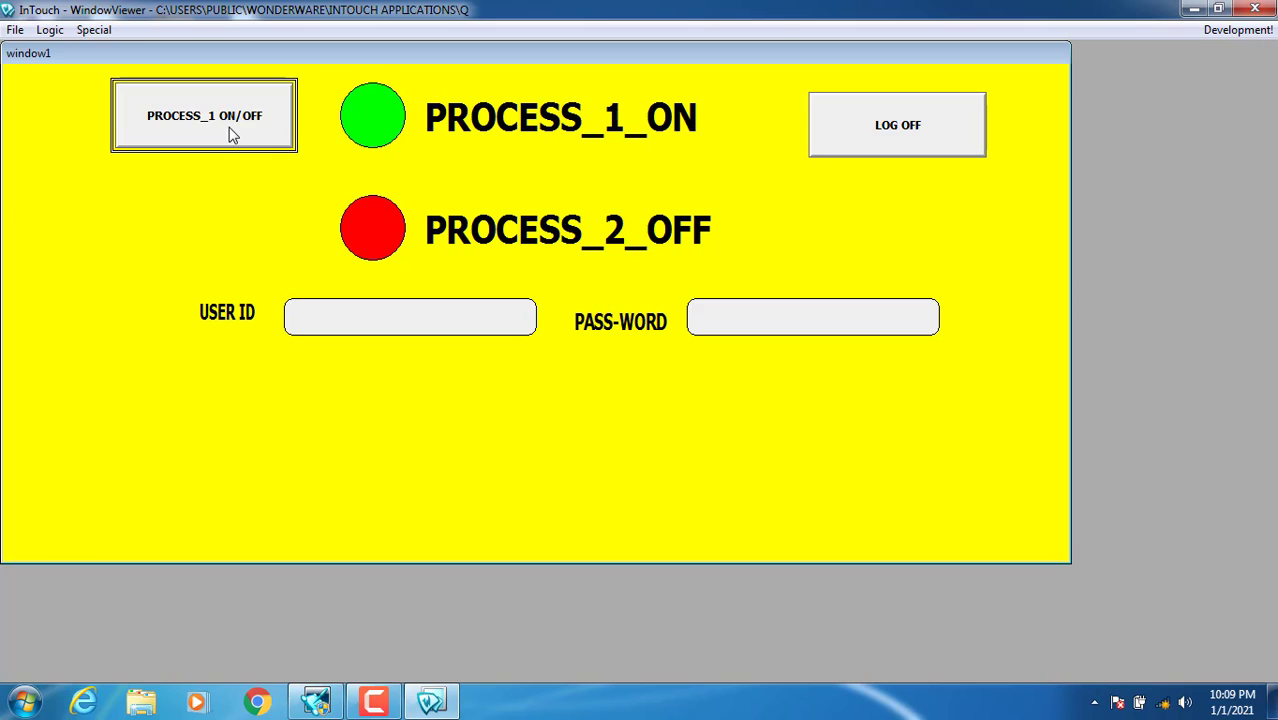
left_click(858, 143)
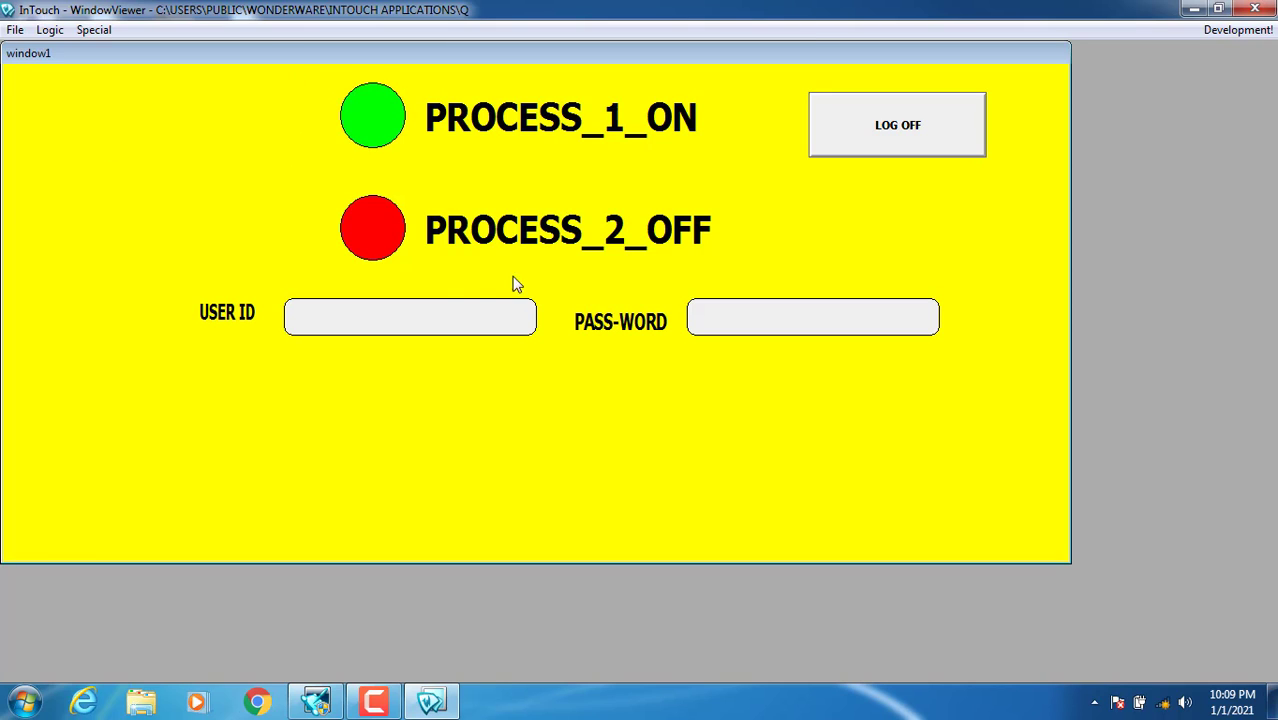
Step: Log in as the second operator, changing the user ID's last character to 1
left_click(429, 316)
key("BackSpace")
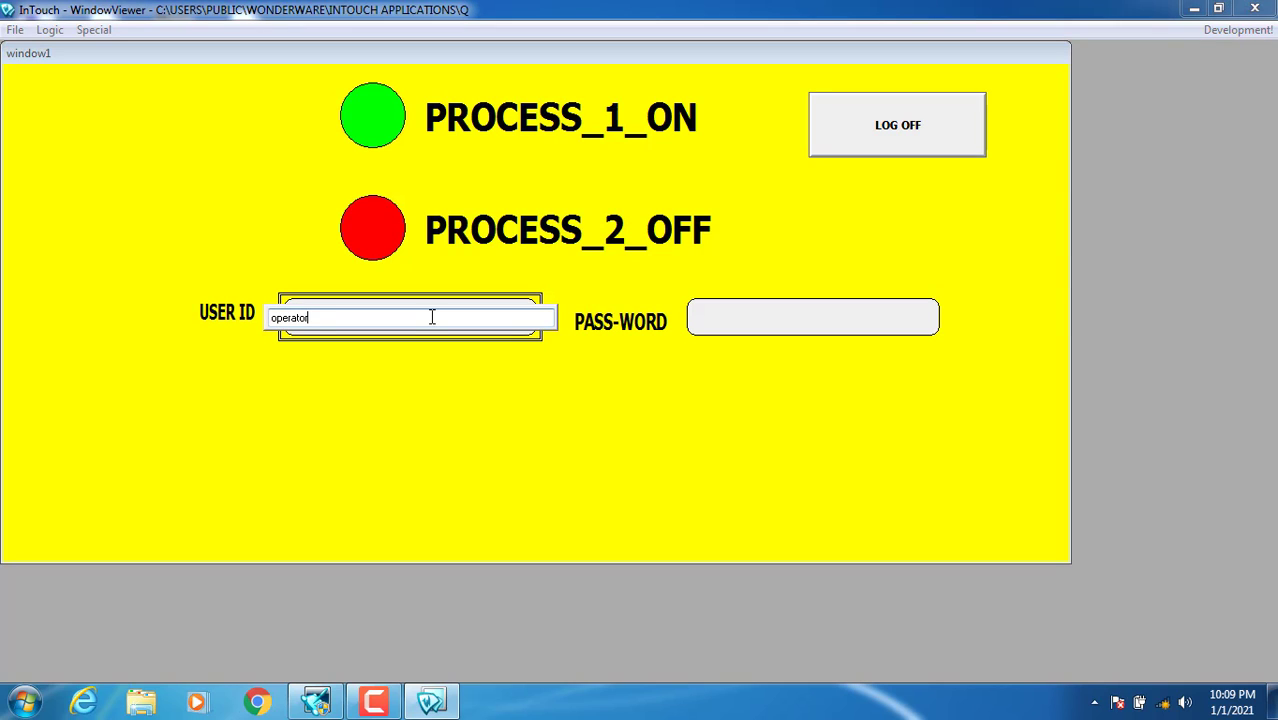
type("1")
key("Return")
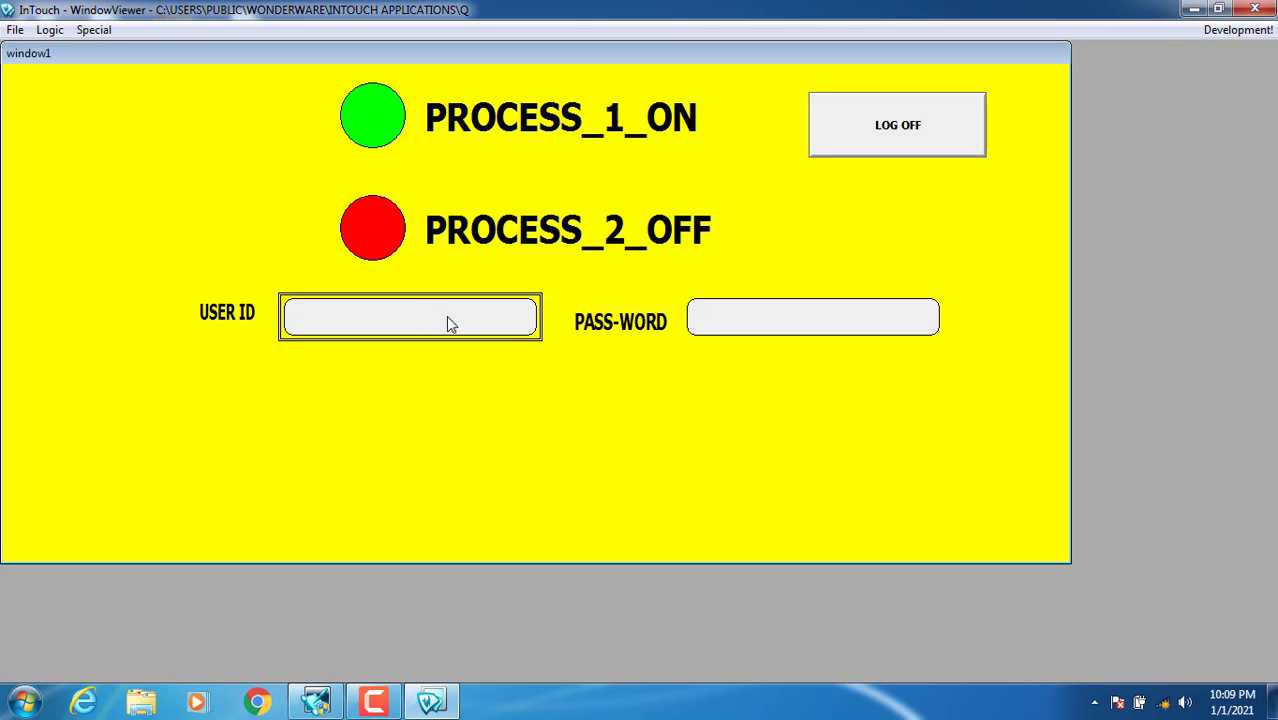
left_click(731, 330)
type("4")
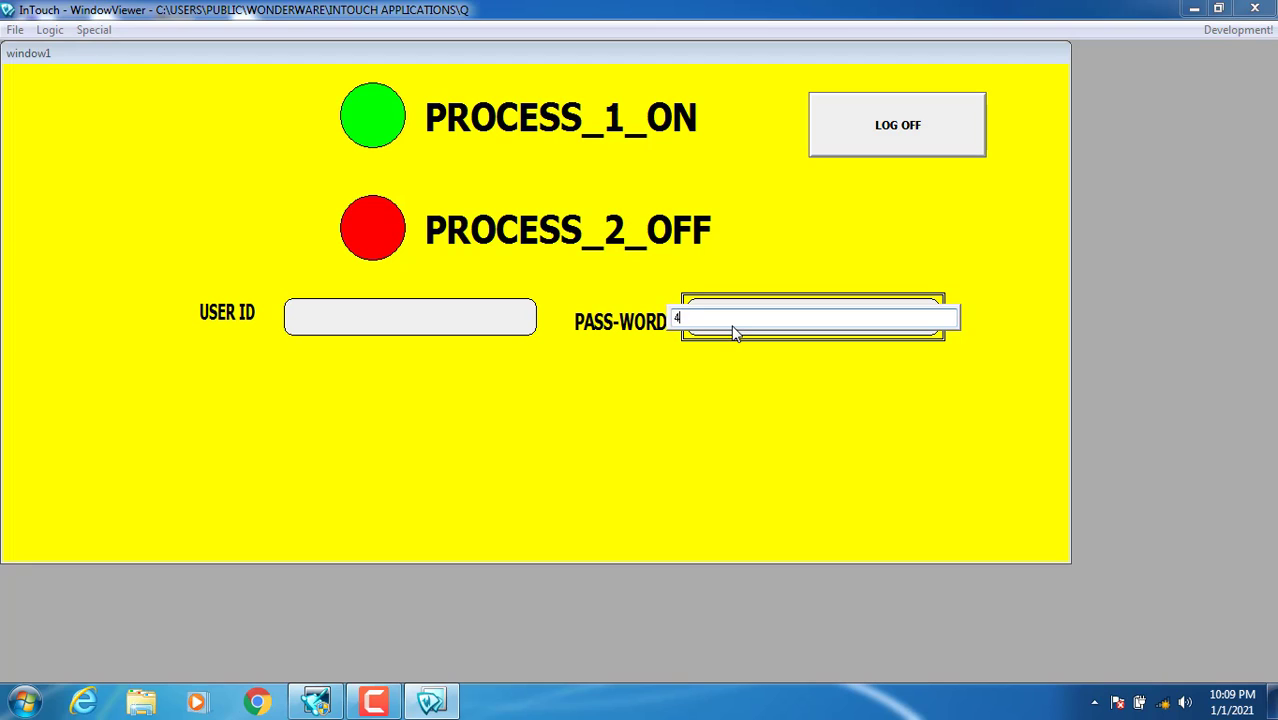
type("56")
key("Return")
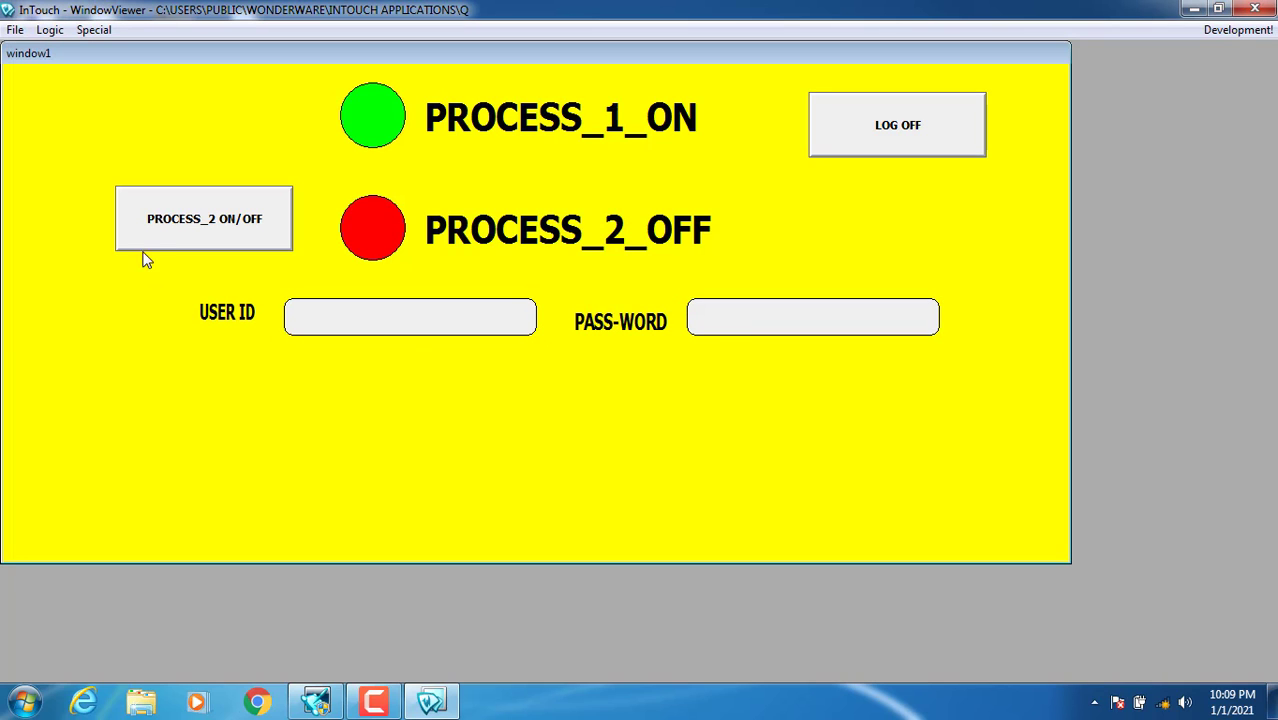
Step: Toggle Process 2 repeatedly, leave it ON, then log off
left_click(224, 229)
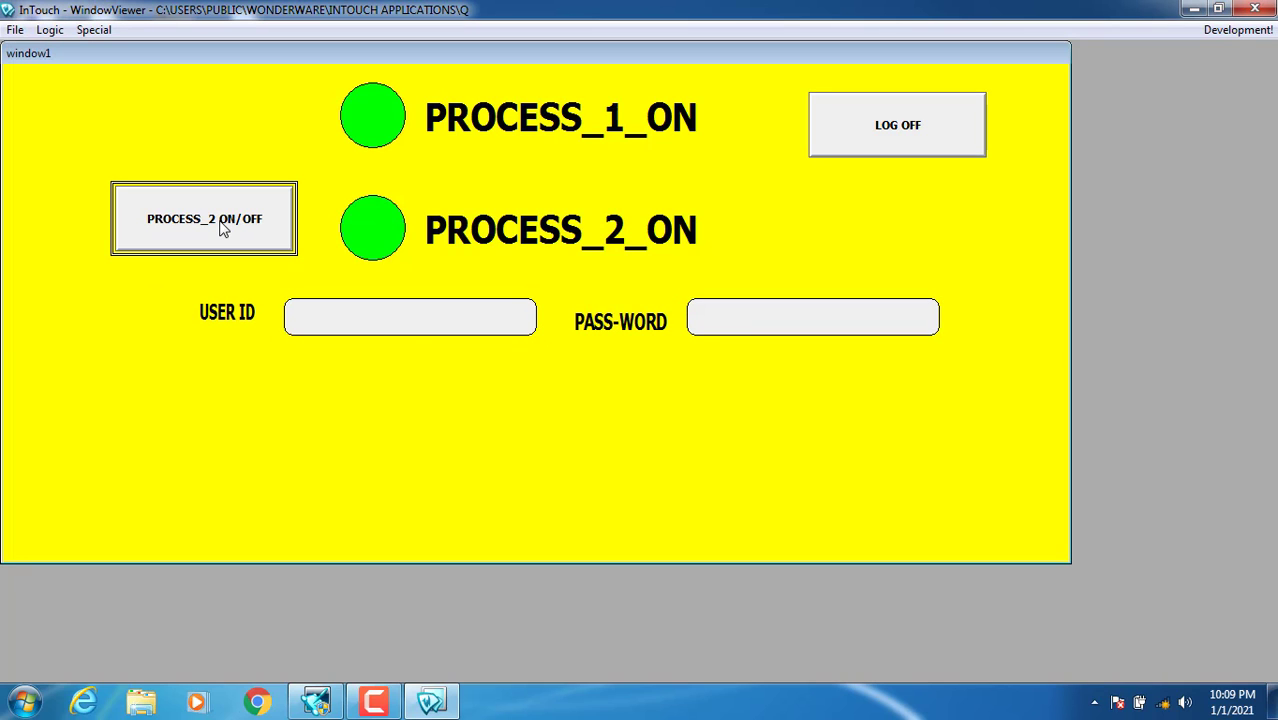
left_click(224, 229)
left_click(224, 229)
left_click(224, 229)
left_click(224, 229)
left_click(855, 136)
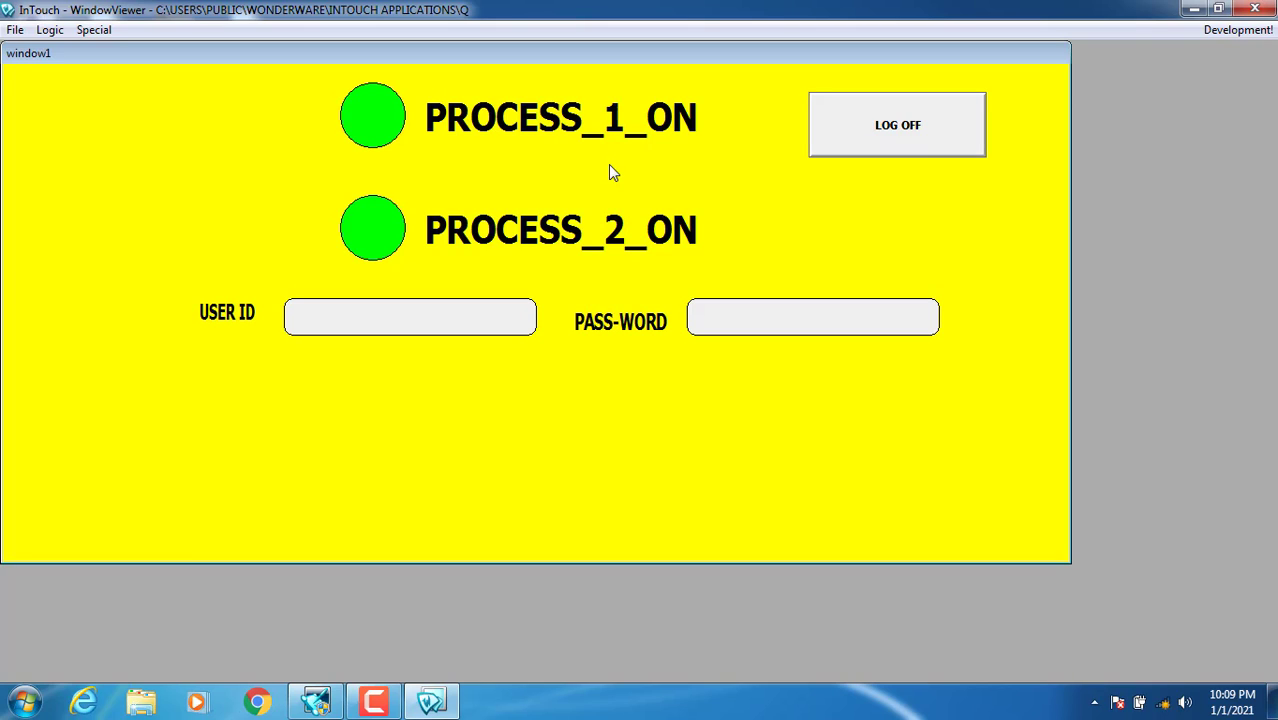
Step: Log in as the master user with its password
left_click(394, 330)
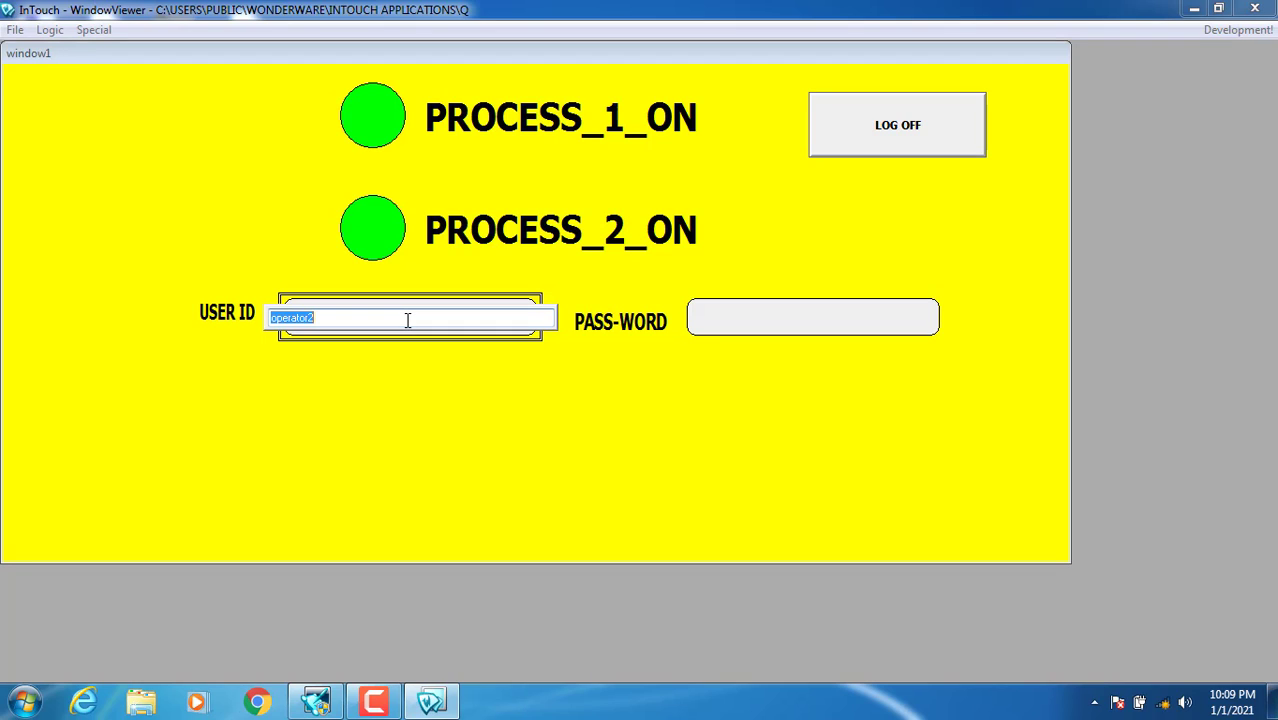
type("master")
key("Return")
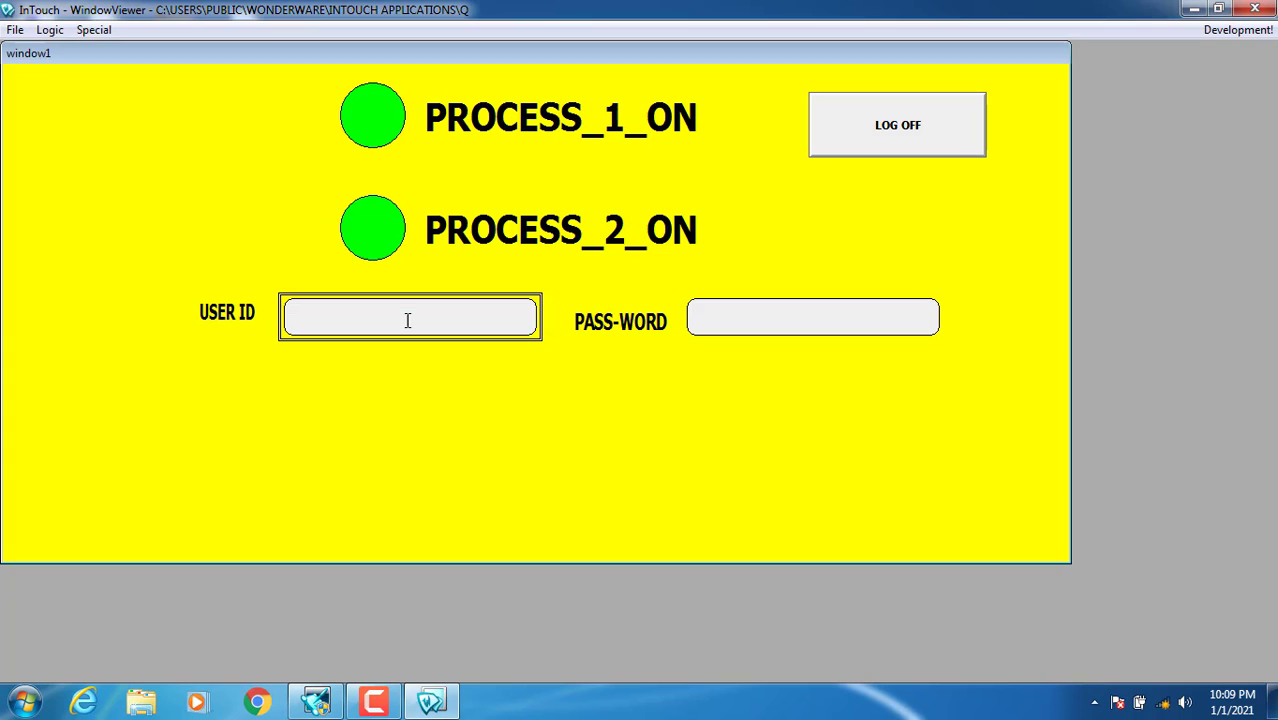
left_click(748, 318)
type("123")
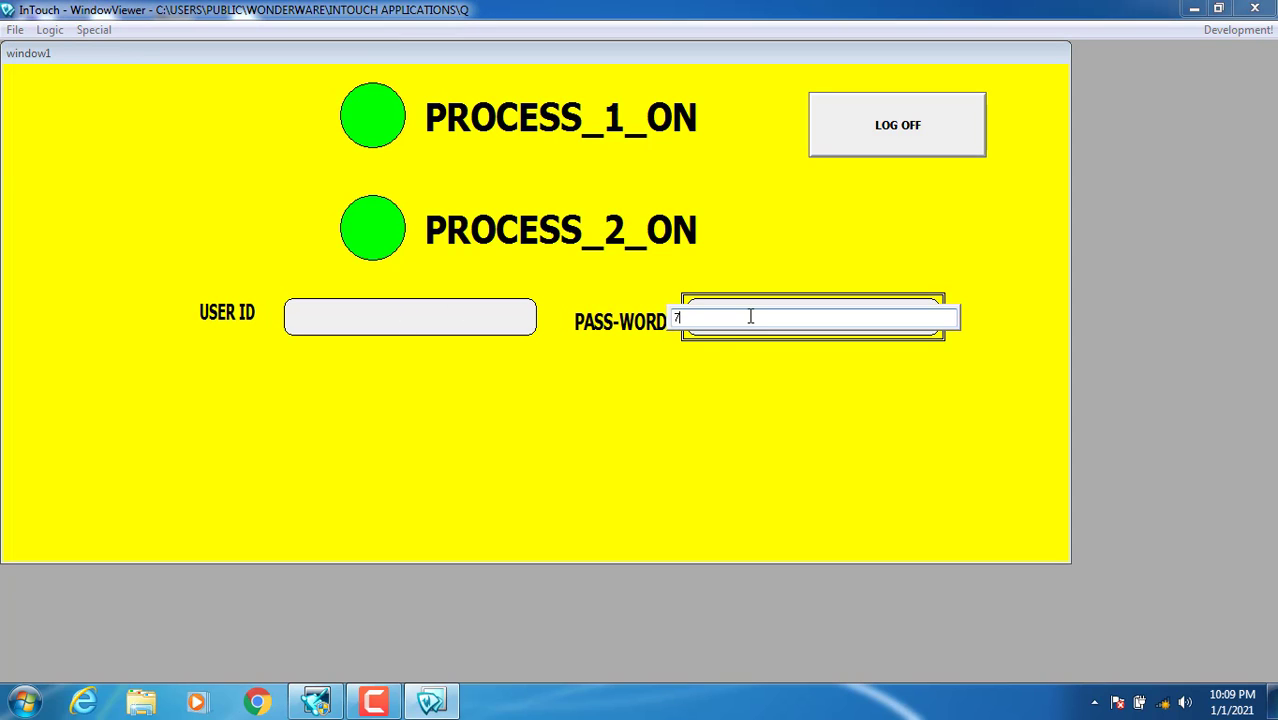
key("Return")
Step: Toggle both processes, leaving Process 1 ON and Process 2 OFF, then return to WindowMaker
left_click(233, 128)
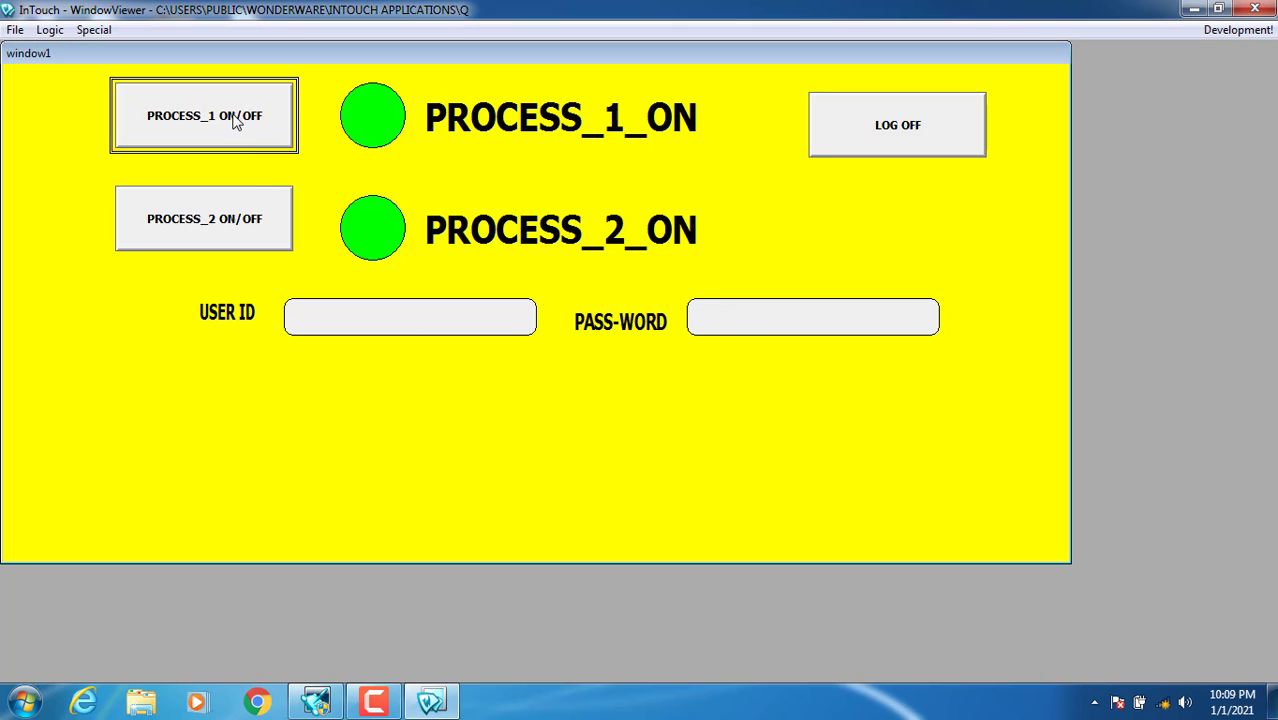
left_click(226, 205)
left_click(240, 136)
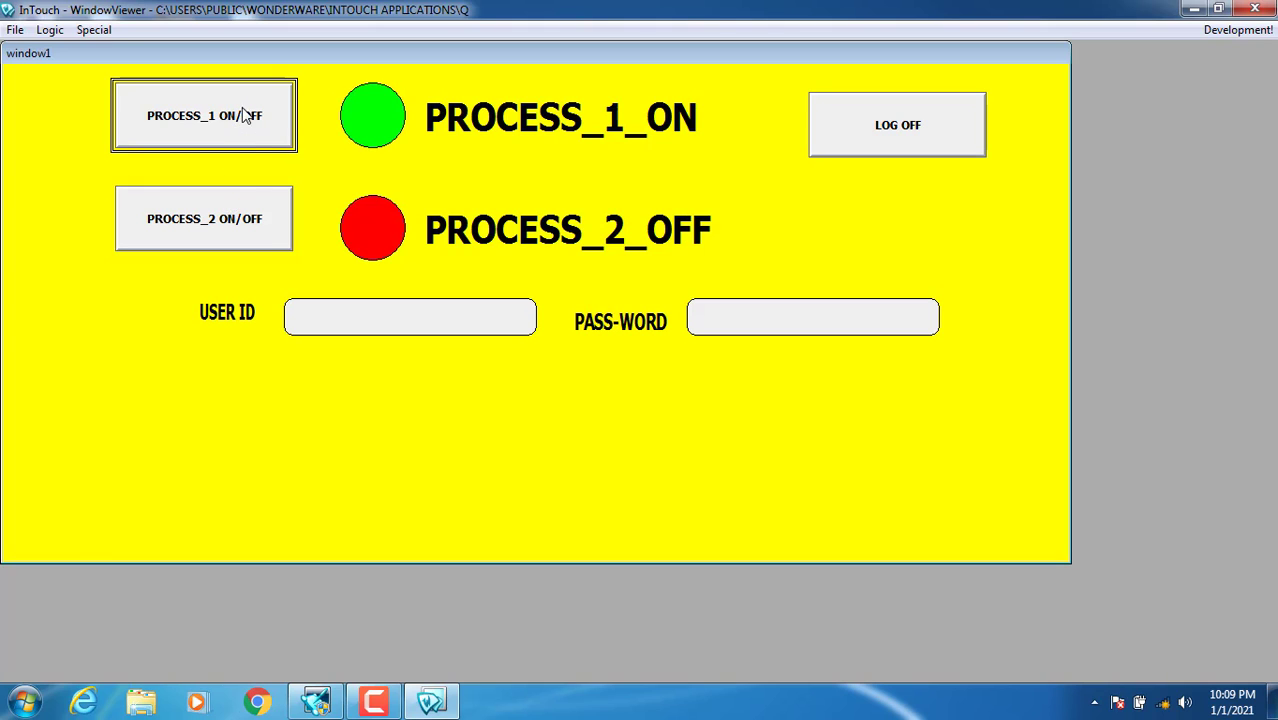
left_click(277, 216)
left_click(239, 136)
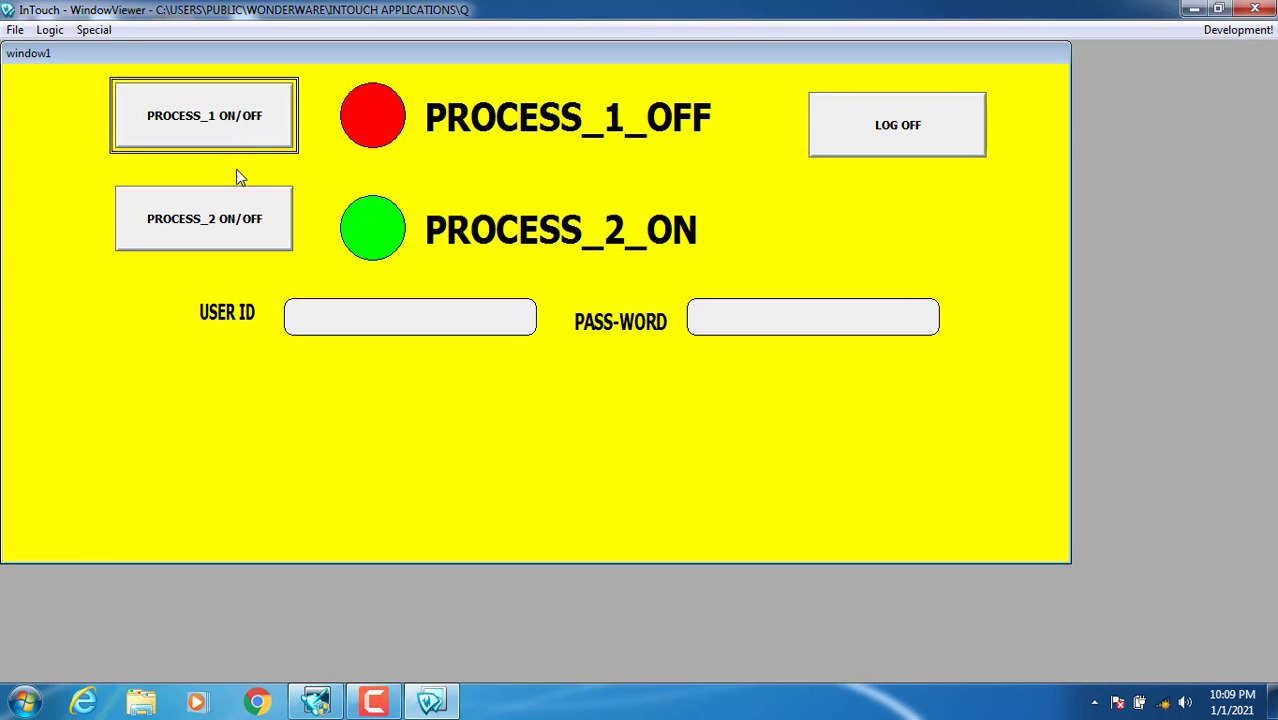
left_click(241, 218)
left_click(238, 138)
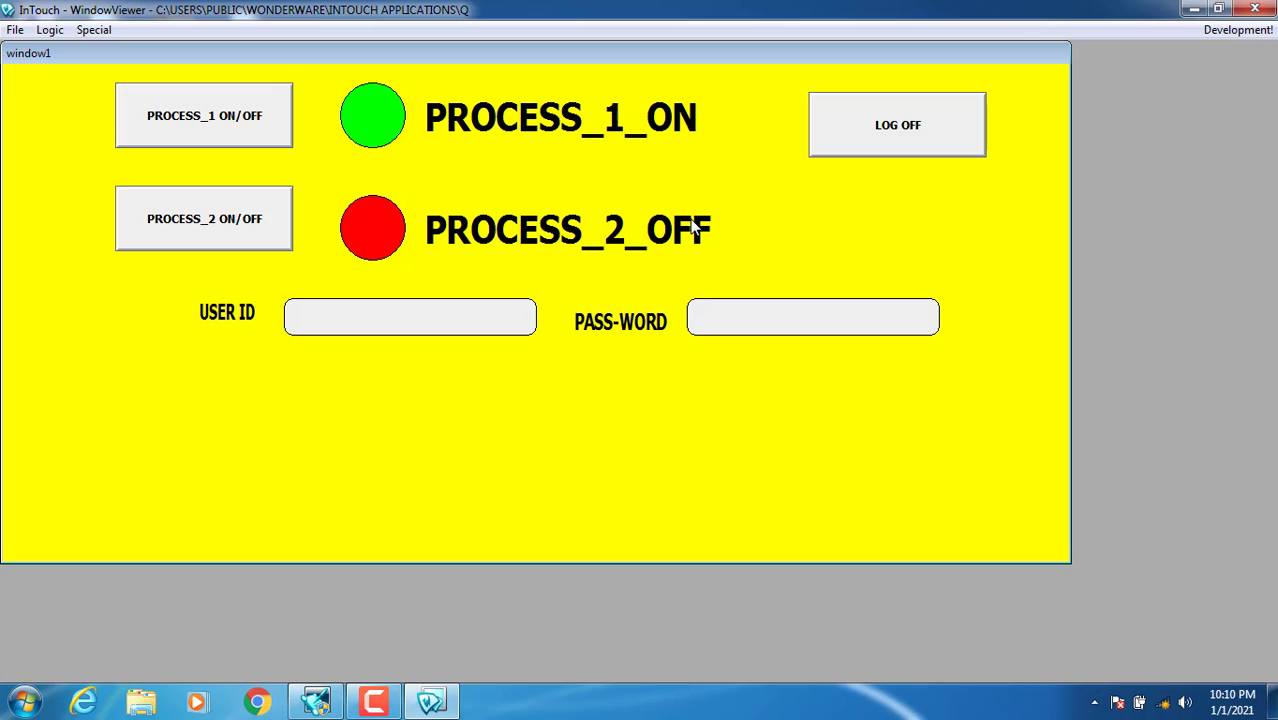
left_click(1238, 29)
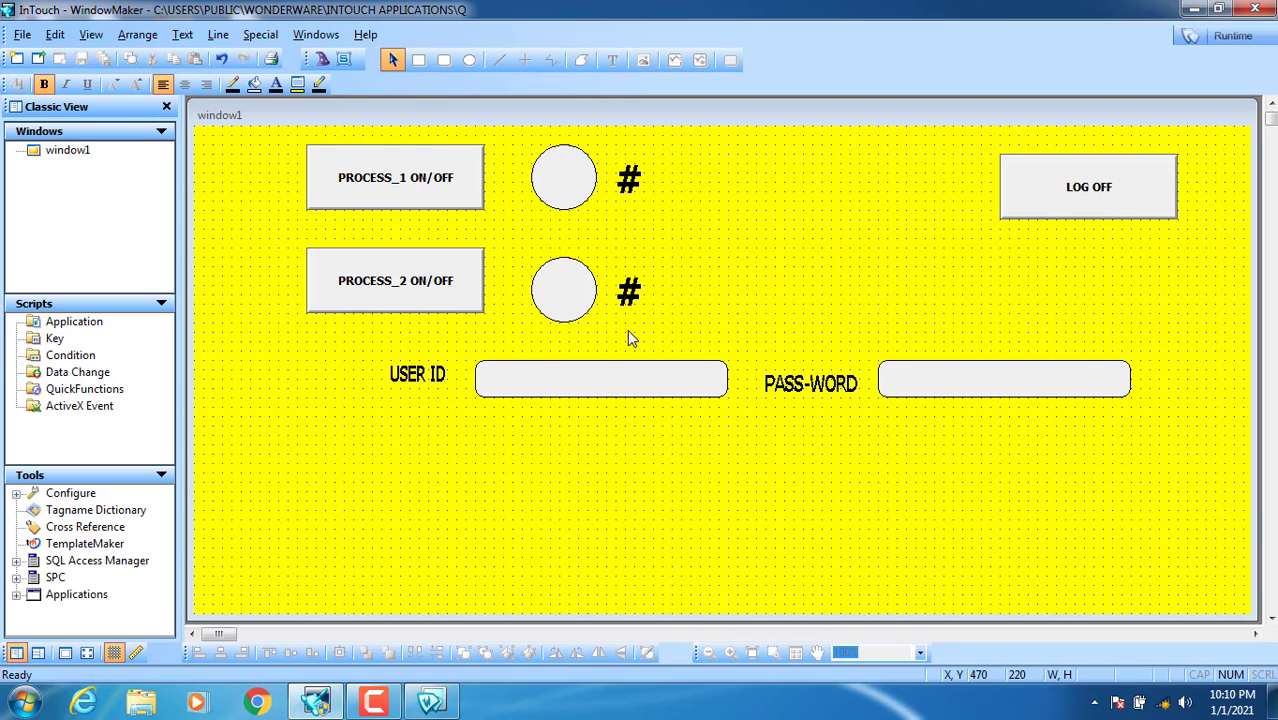